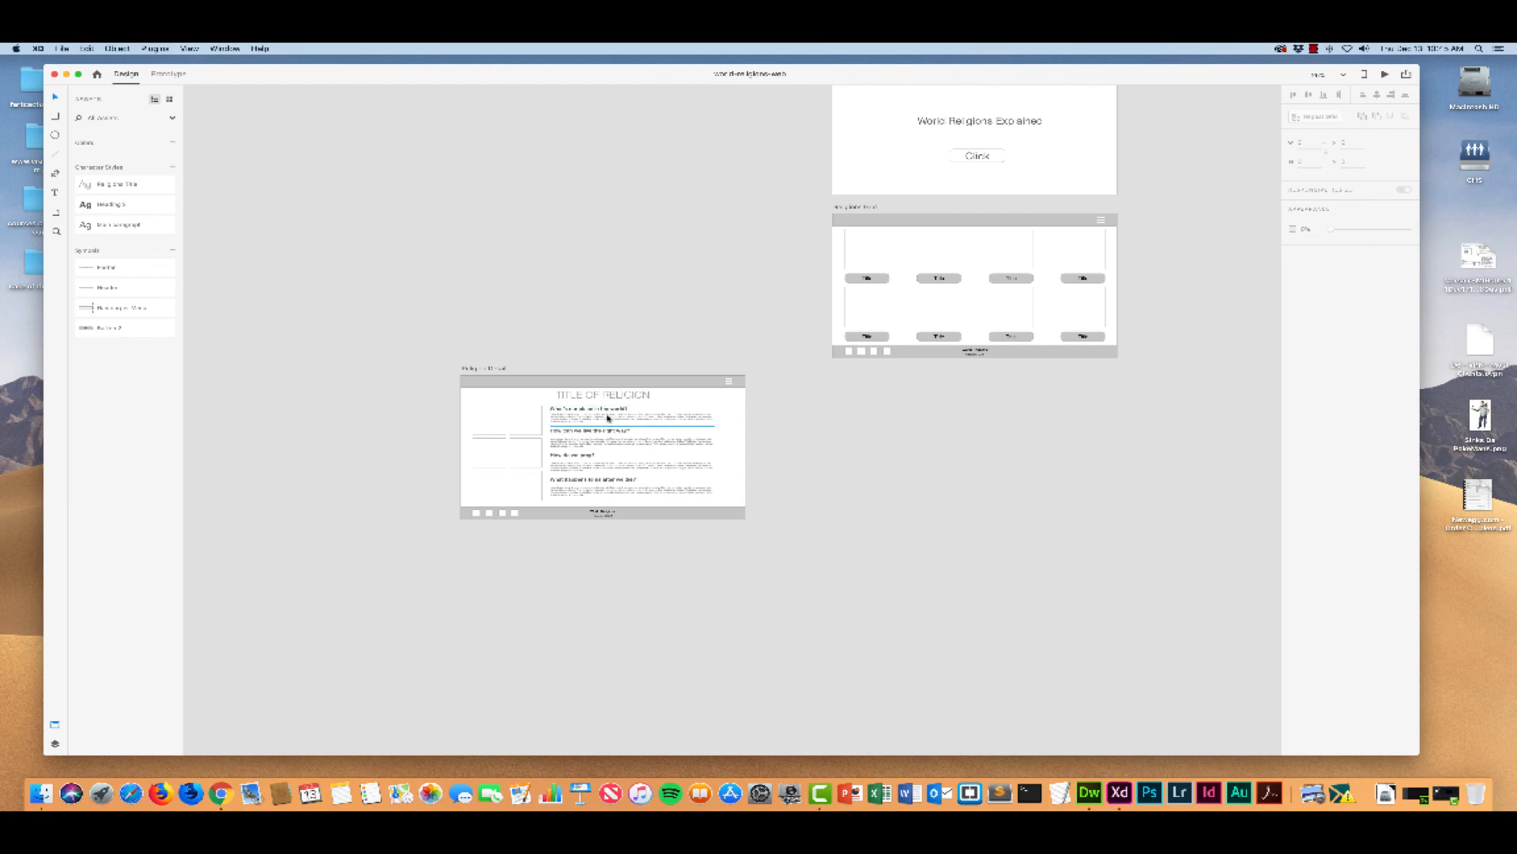
Step: Examine the Religion Detail artboard's title, question headings, paragraphs and image placeholders, and its place beside the other artboards
{"action": "scroll", "coordinate": [607, 417], "scroll_direction": "up", "scroll_amount": 6}
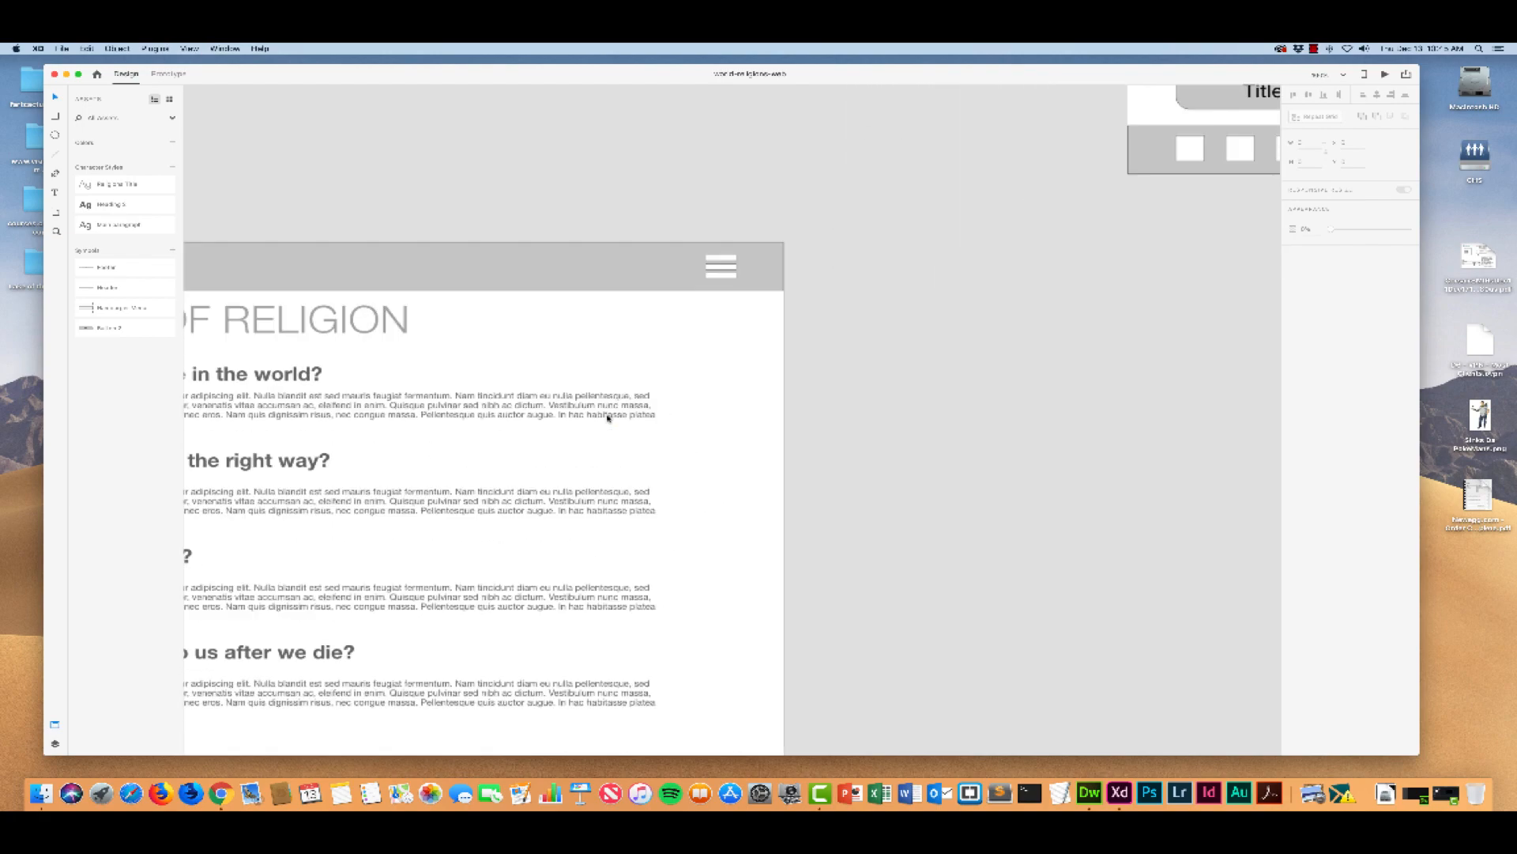
{"action": "left_click_drag", "start_coordinate": [479, 477], "coordinate": [899, 412]}
{"action": "left_click", "coordinate": [545, 304]}
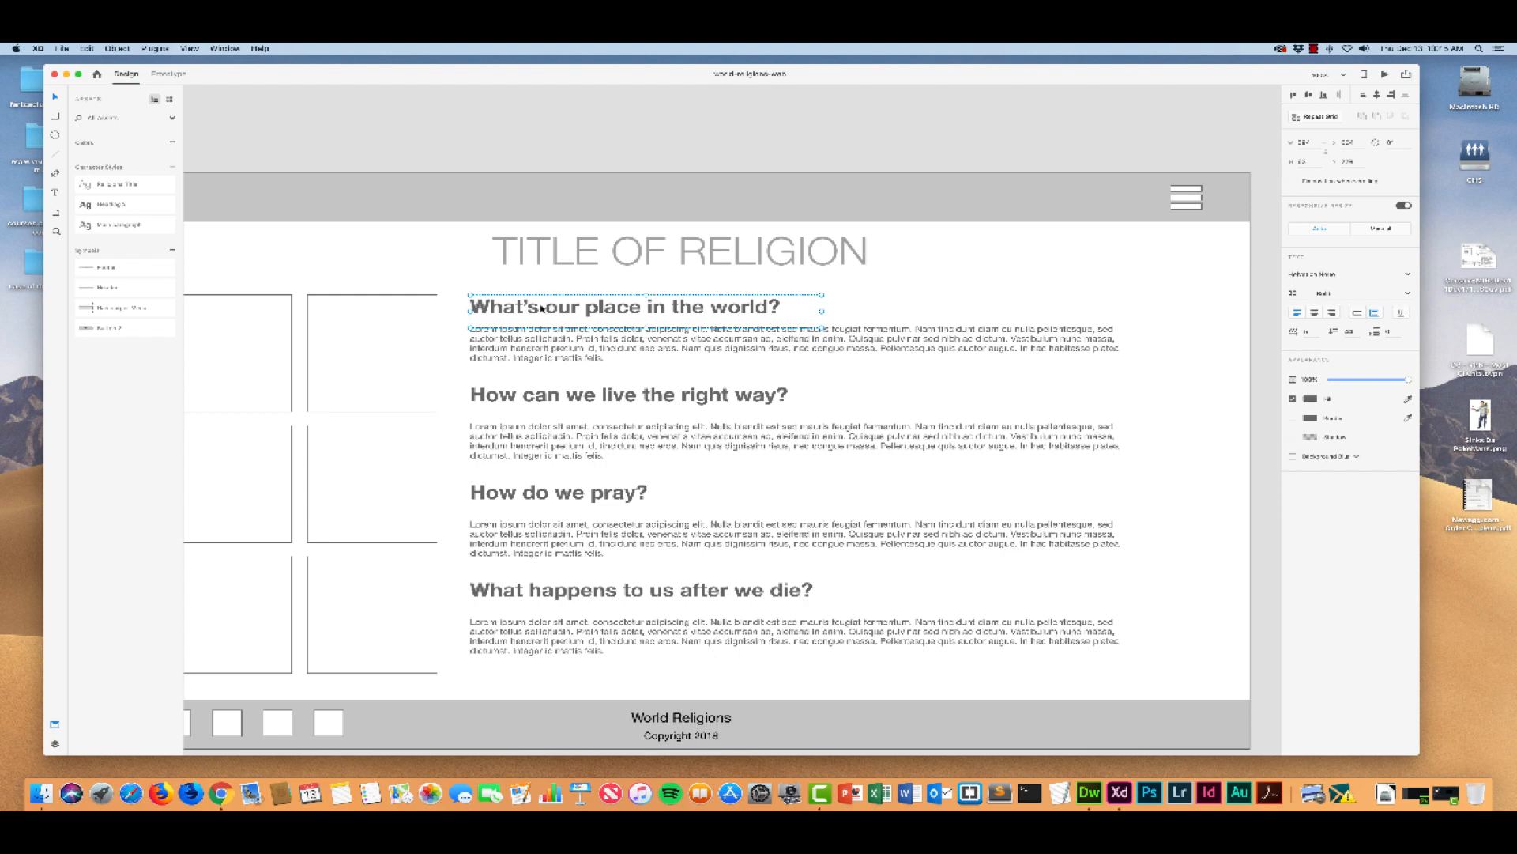
{"action": "scroll", "coordinate": [542, 307], "scroll_direction": "left", "scroll_amount": 3}
{"action": "key", "text": "super+minus"}
{"action": "key", "text": "super+minus"}
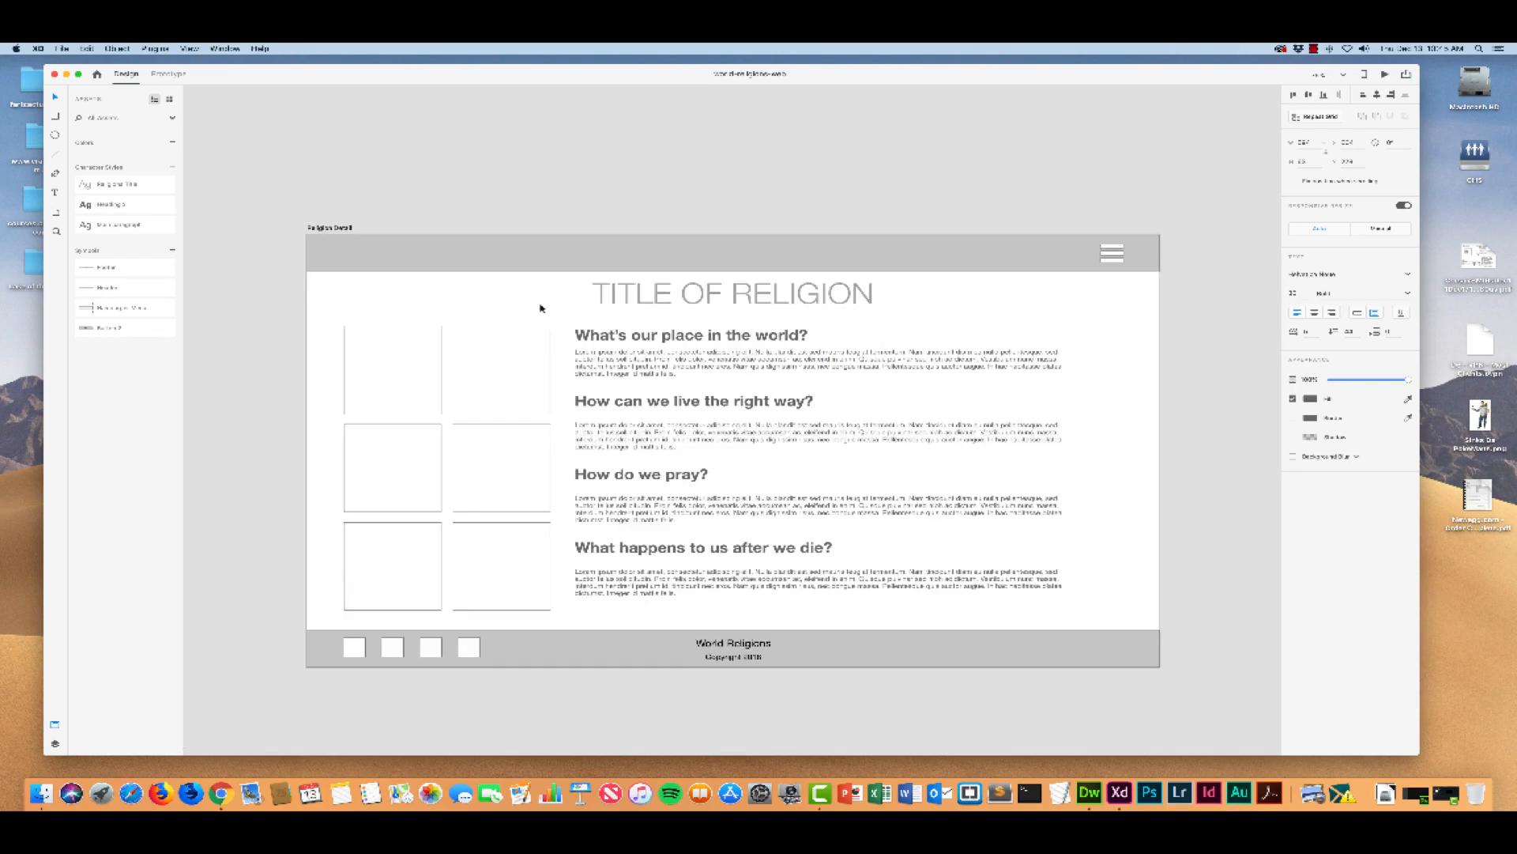
{"action": "scroll", "coordinate": [540, 345], "scroll_direction": "right", "scroll_amount": 5}
{"action": "scroll", "coordinate": [540, 346], "scroll_direction": "up", "scroll_amount": 3}
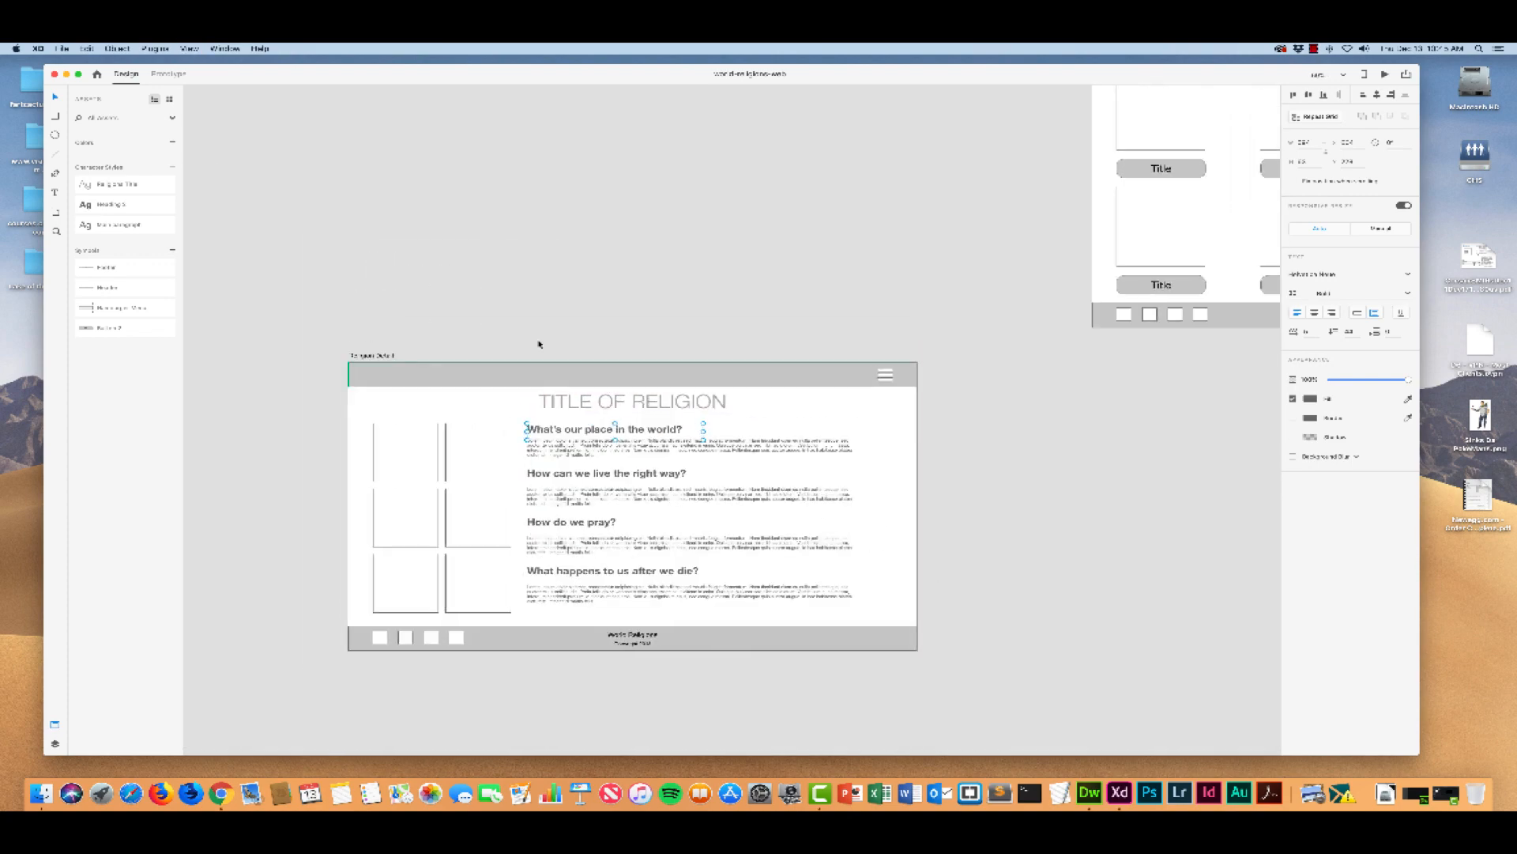
{"action": "scroll", "coordinate": [540, 345], "scroll_direction": "right", "scroll_amount": 2}
{"action": "key", "text": "super+minus"}
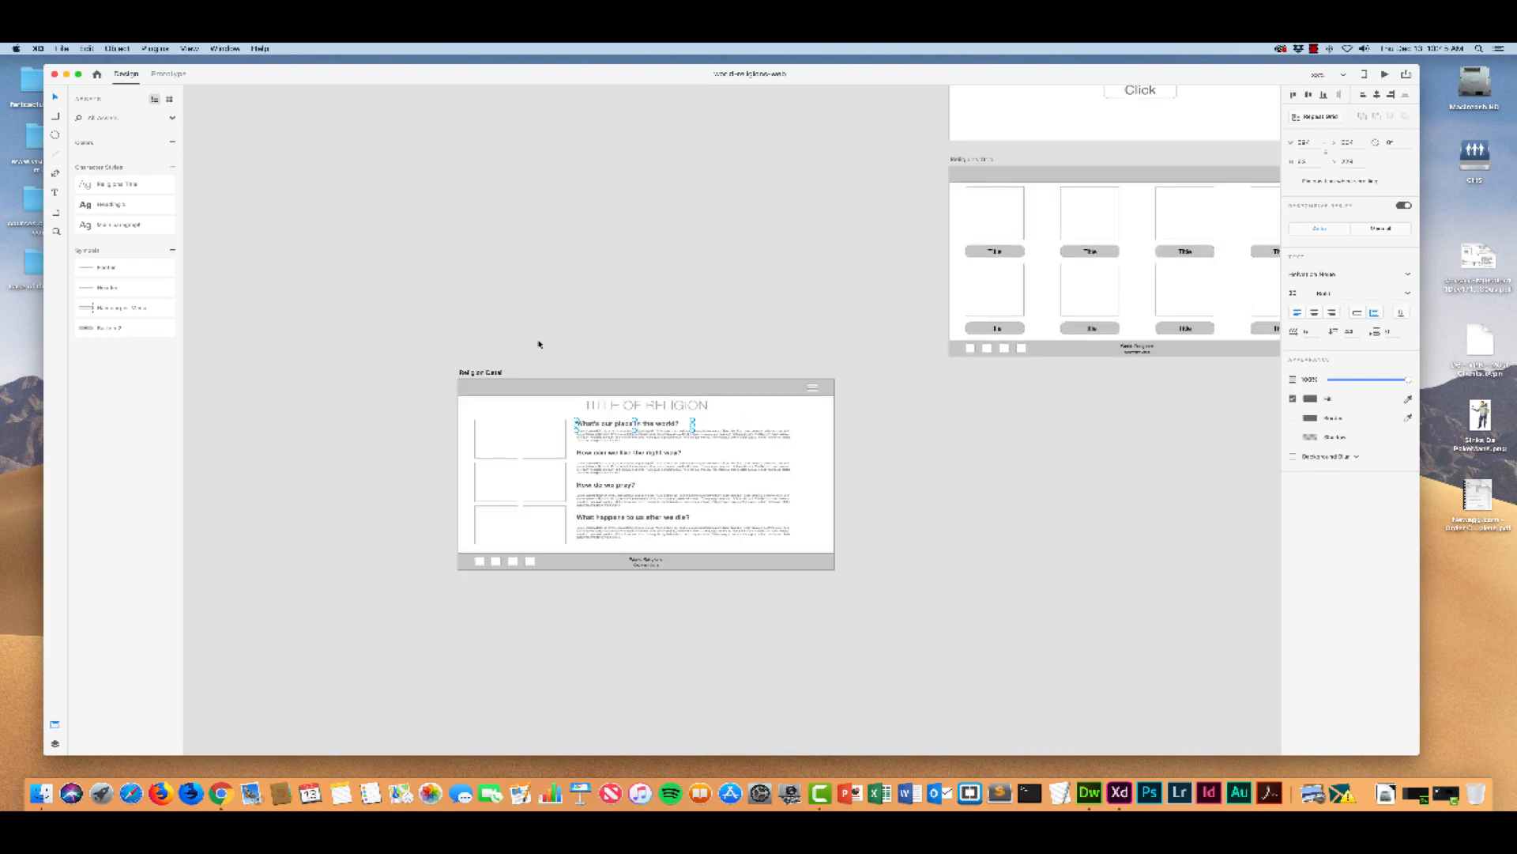
{"action": "key", "text": "super+plus"}
Step: Turn all contents of the Religion Detail artboard into one symbol named Religion Detail Page
{"action": "left_click", "coordinate": [363, 297]}
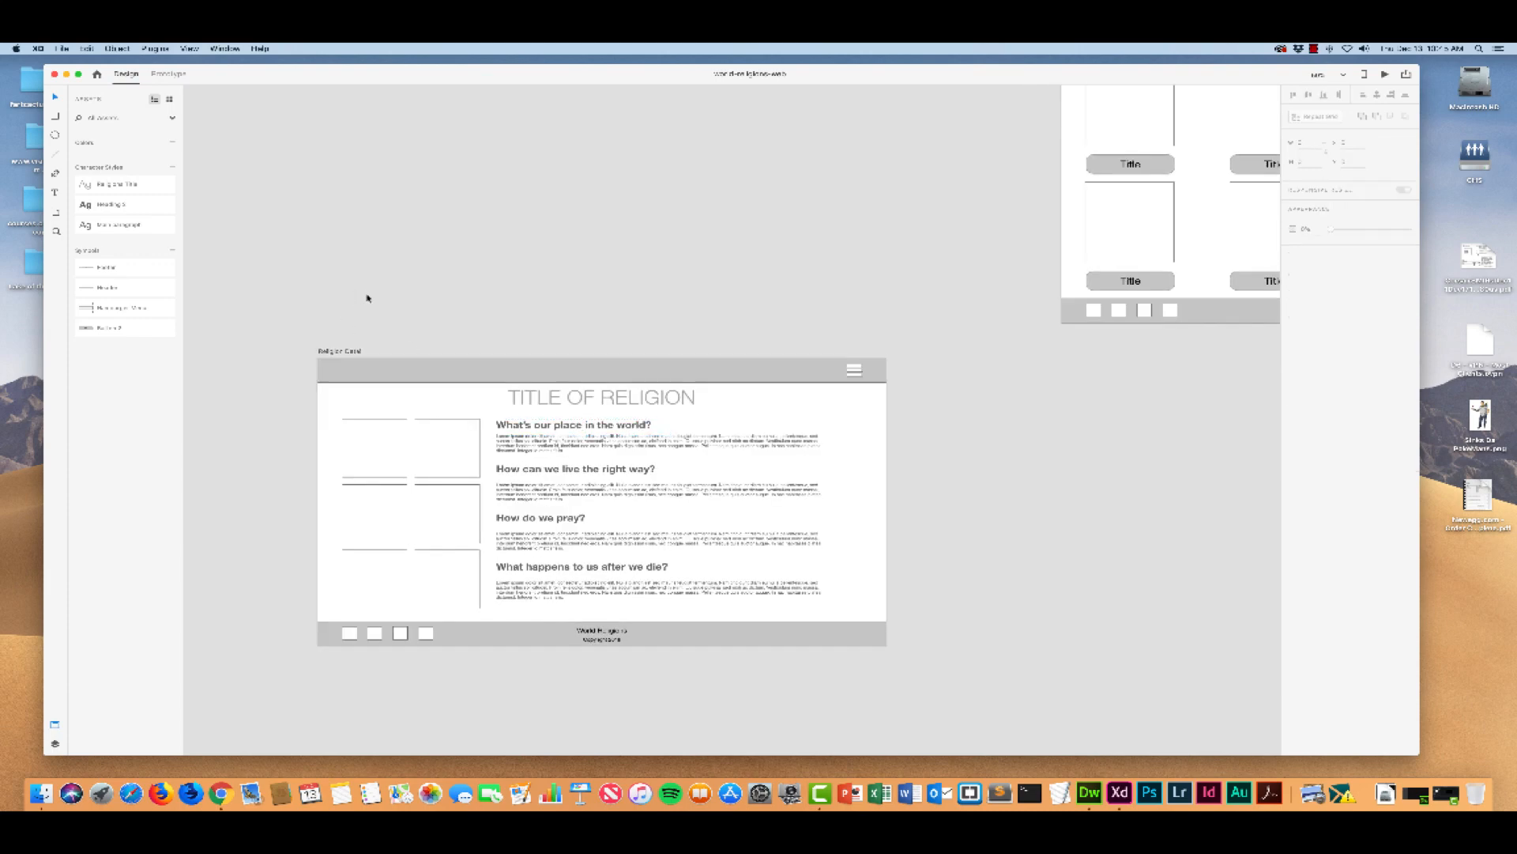
{"action": "left_click_drag", "start_coordinate": [227, 293], "coordinate": [1002, 708]}
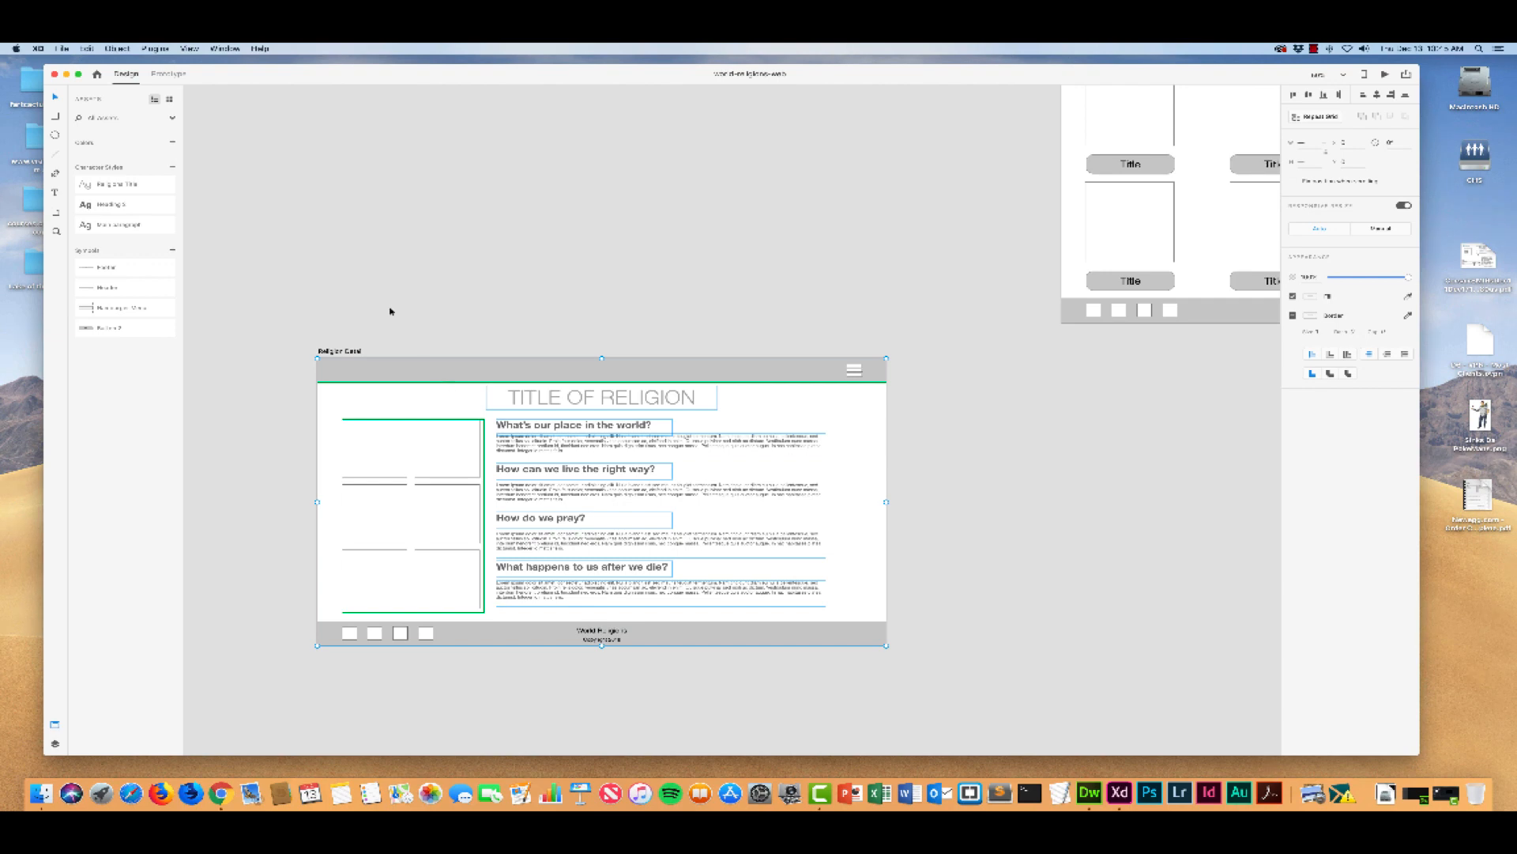
{"action": "left_click", "coordinate": [172, 251]}
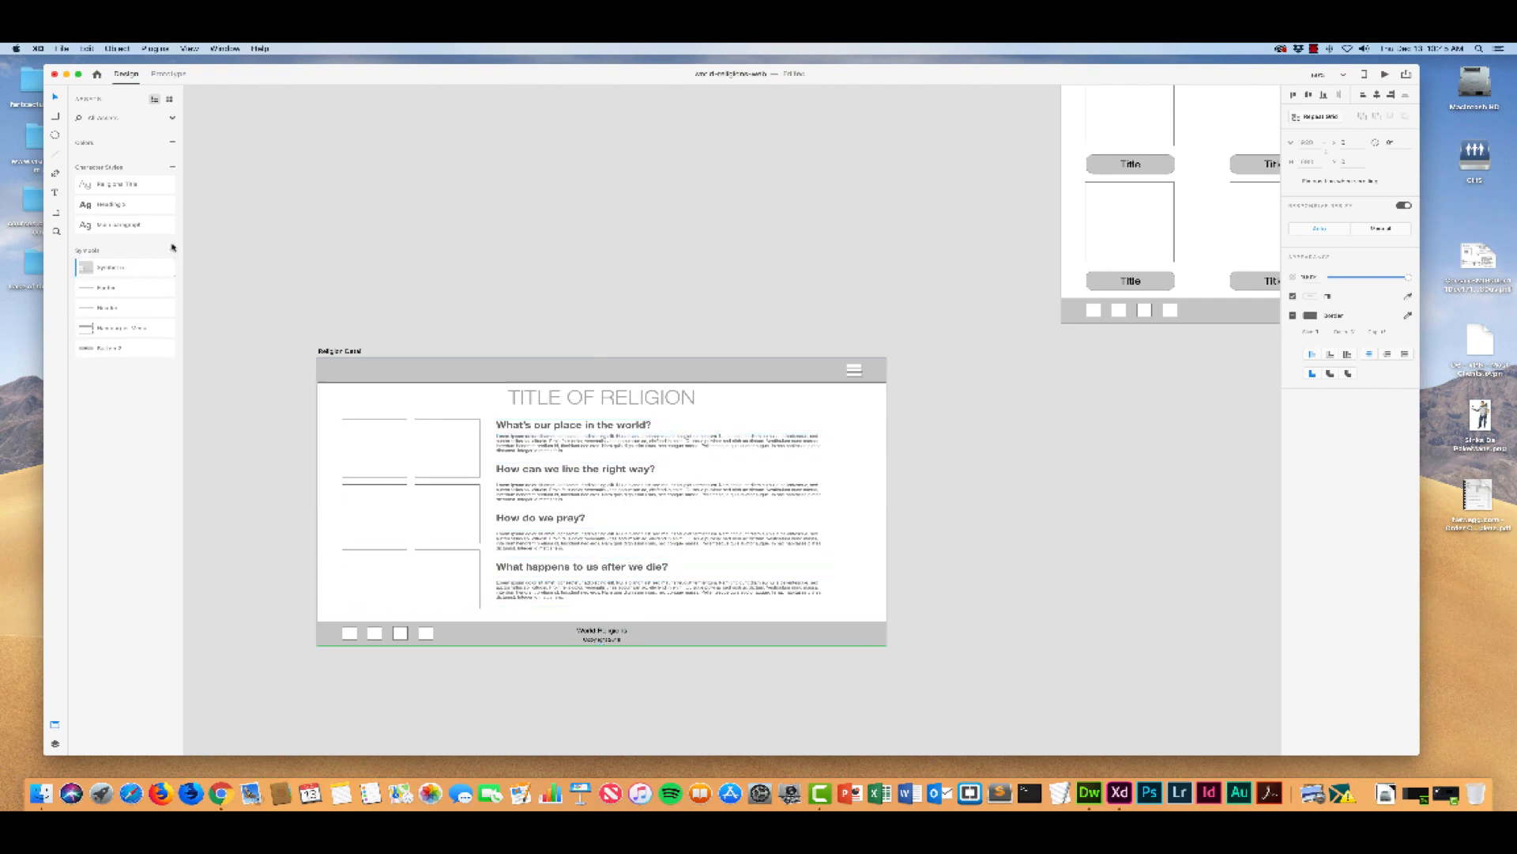
{"action": "double_click", "coordinate": [117, 268]}
{"action": "type", "text": "Religion Card Image"}
{"action": "left_click", "coordinate": [253, 274]}
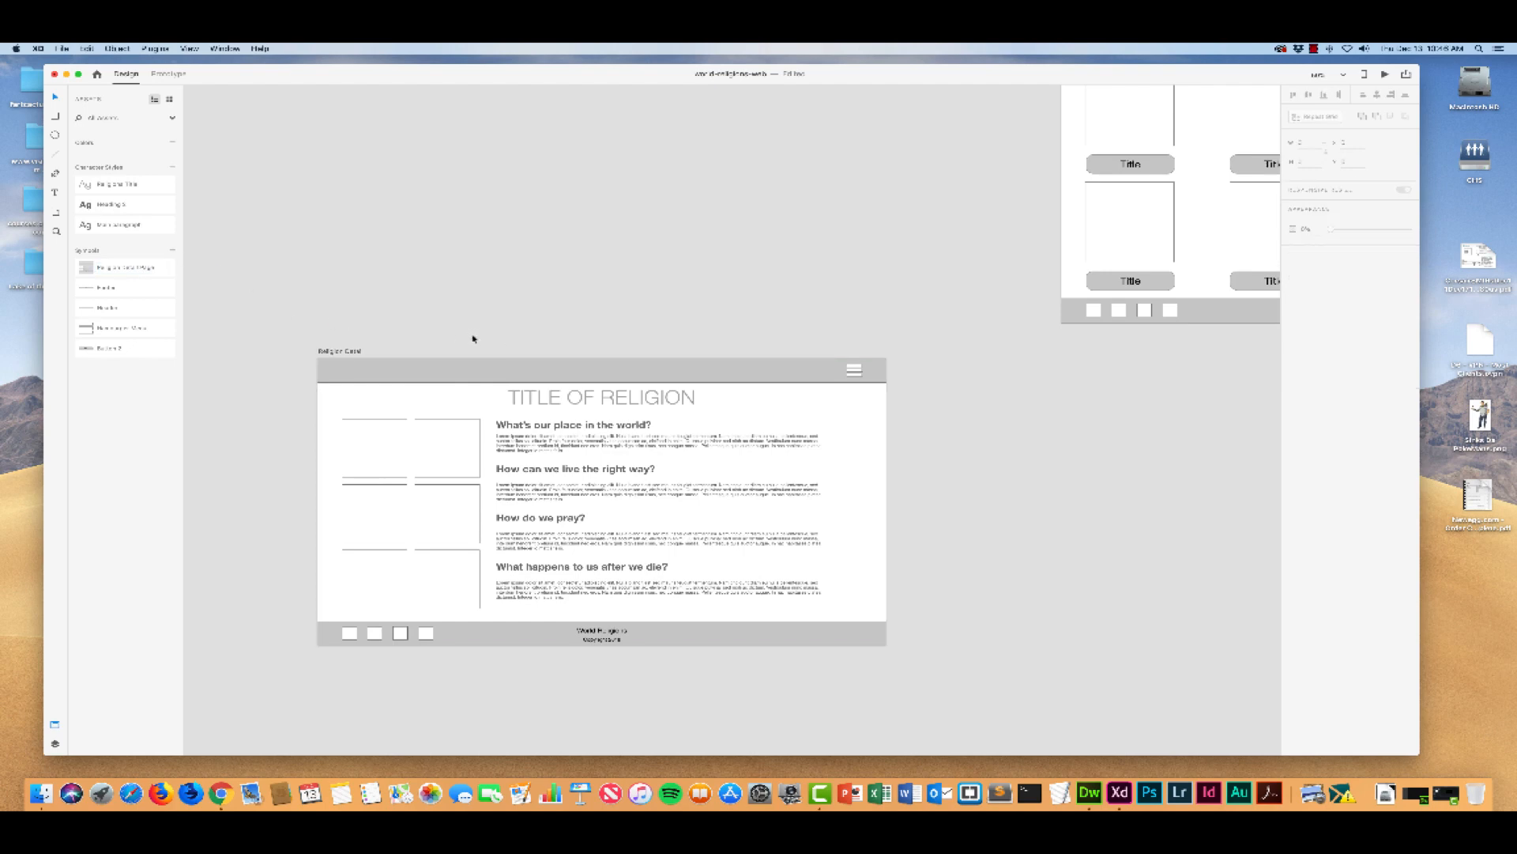
Step: Check the Religion Detail artboard and select its contents as a single symbol
{"action": "scroll", "coordinate": [488, 343], "scroll_direction": "down", "scroll_amount": 2}
{"action": "scroll", "coordinate": [488, 344], "scroll_direction": "right", "scroll_amount": 2}
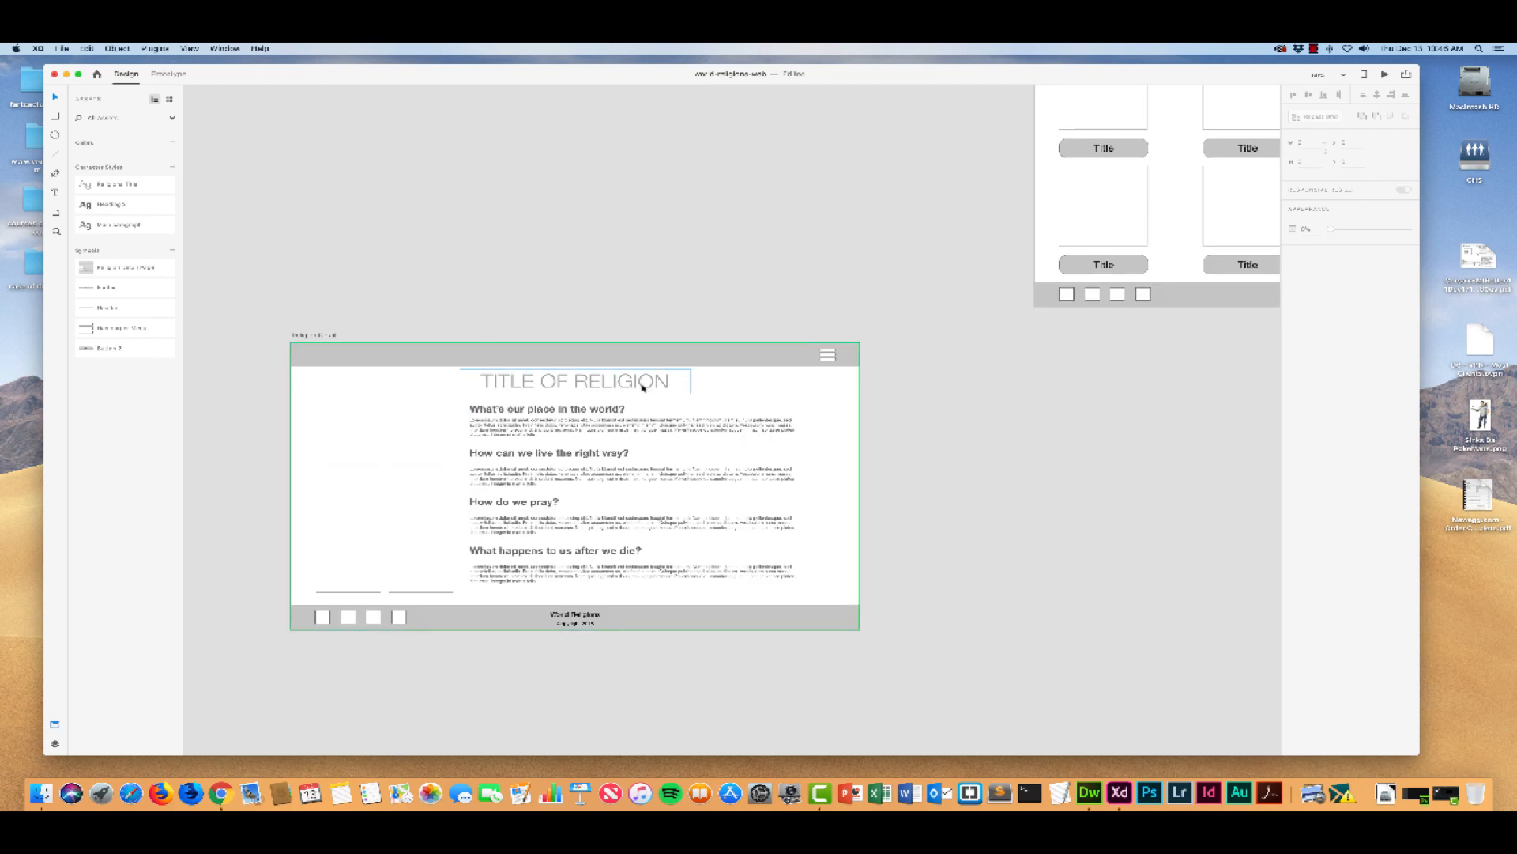
{"action": "scroll", "coordinate": [593, 346], "scroll_direction": "up", "scroll_amount": 2}
{"action": "scroll", "coordinate": [593, 346], "scroll_direction": "right", "scroll_amount": 2}
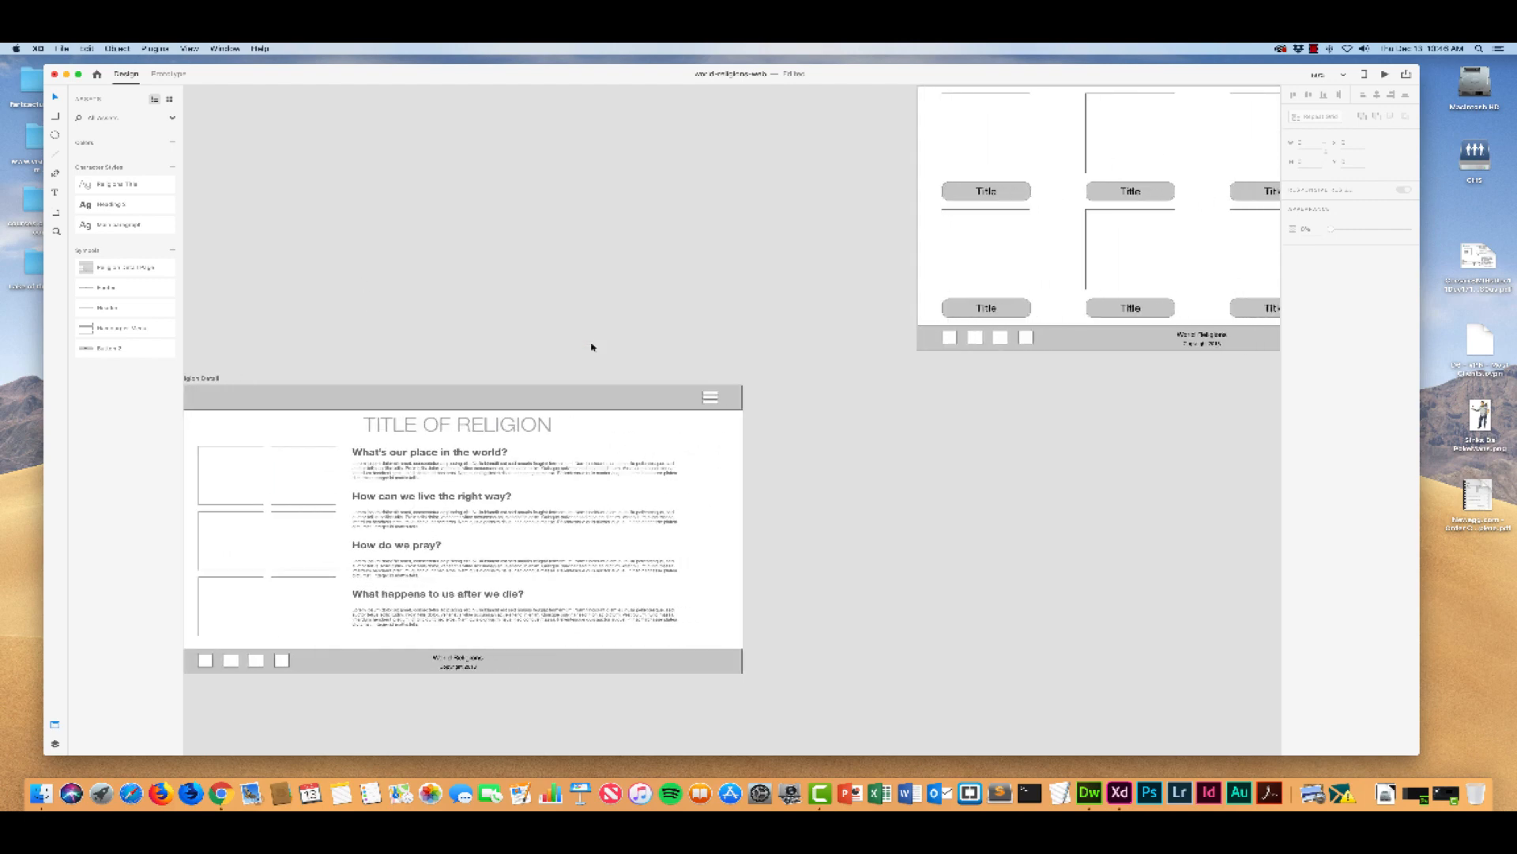
{"action": "scroll", "coordinate": [593, 345], "scroll_direction": "left", "scroll_amount": 3}
{"action": "scroll", "coordinate": [592, 347], "scroll_direction": "down", "scroll_amount": 3}
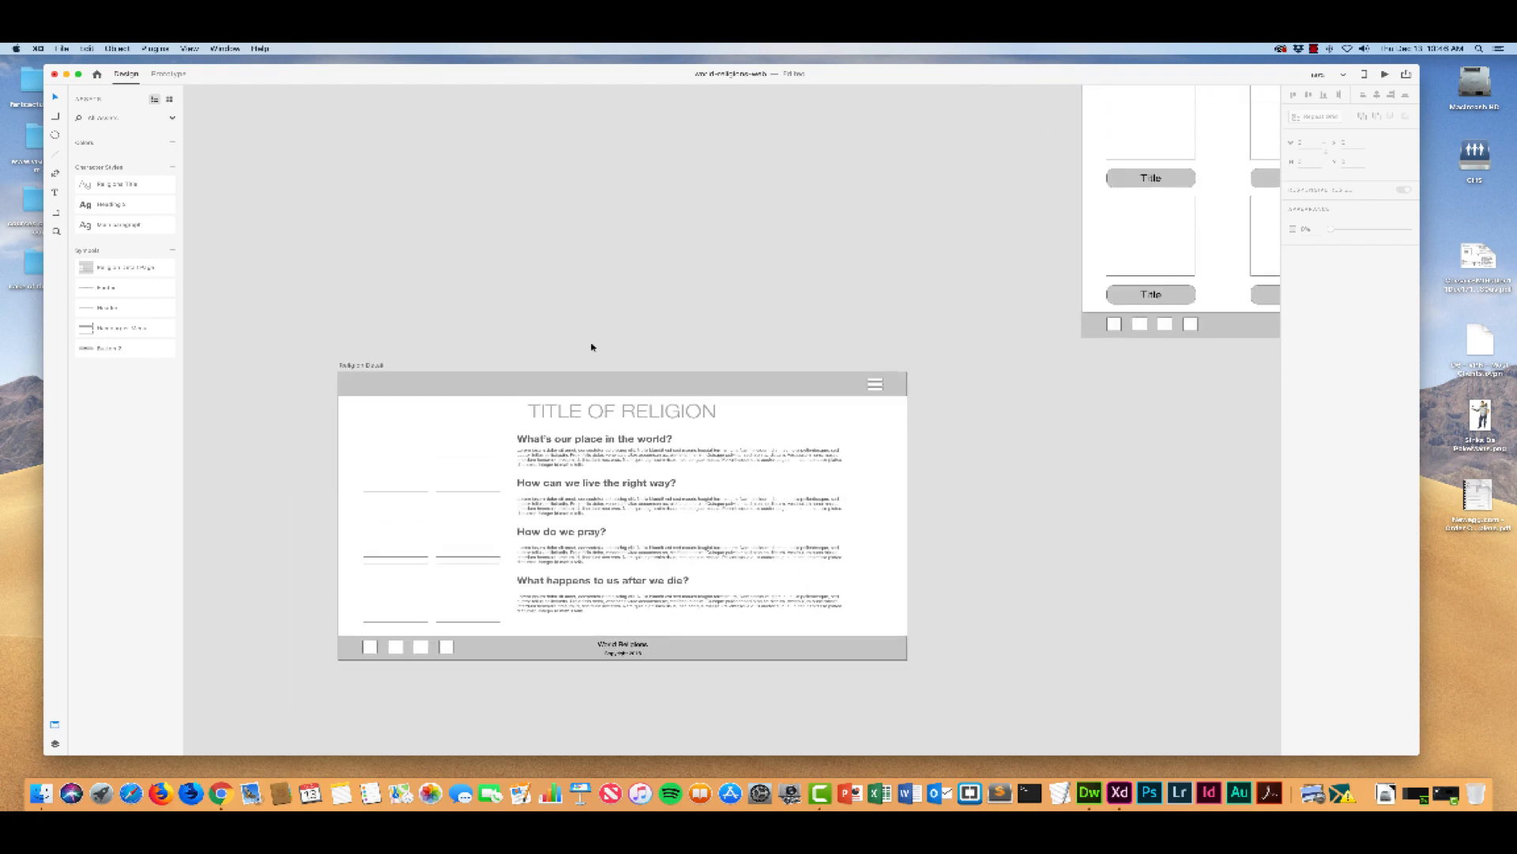
{"action": "left_click", "coordinate": [491, 416]}
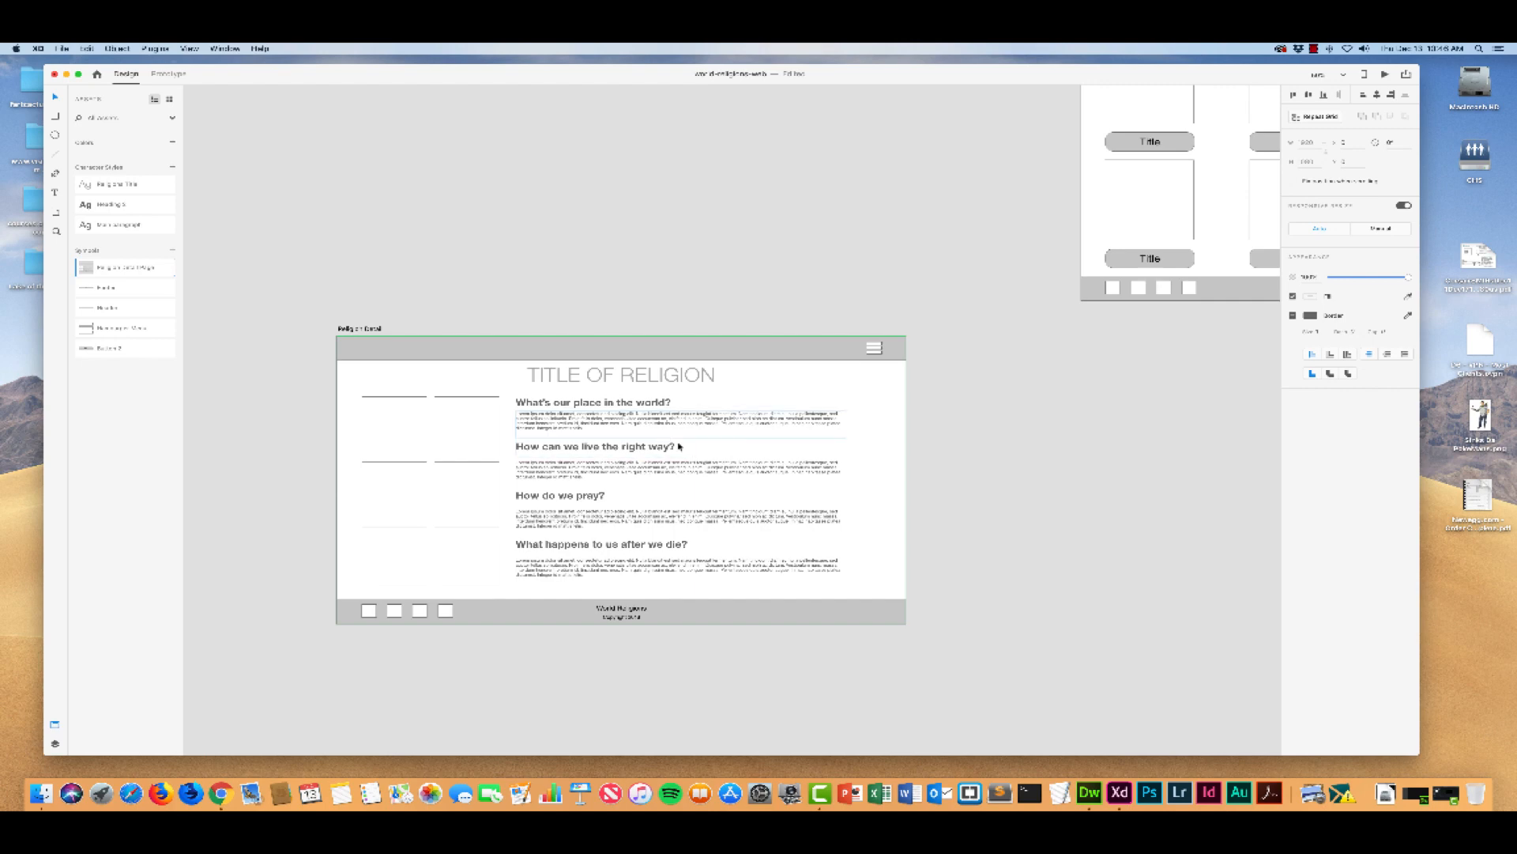
Step: Duplicate the Religion Detail artboard directly to the right of the original
{"action": "scroll", "coordinate": [664, 419], "scroll_direction": "right", "scroll_amount": 5}
{"action": "scroll", "coordinate": [638, 402], "scroll_direction": "down", "scroll_amount": 3}
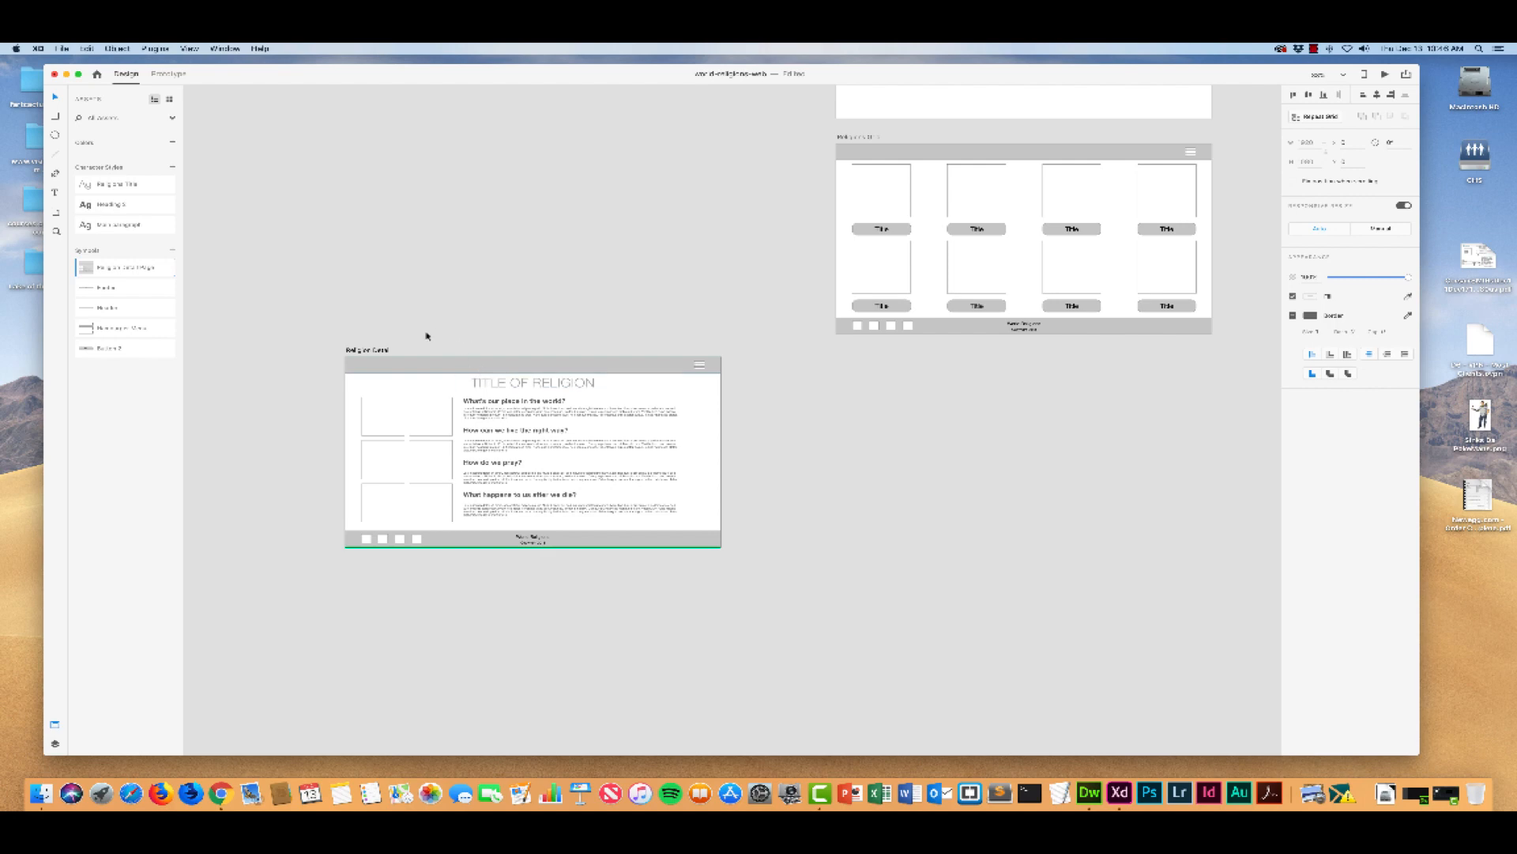
{"action": "left_click_drag", "start_coordinate": [356, 353], "coordinate": [740, 356]}
{"action": "scroll", "coordinate": [816, 419], "scroll_direction": "right", "scroll_amount": 6}
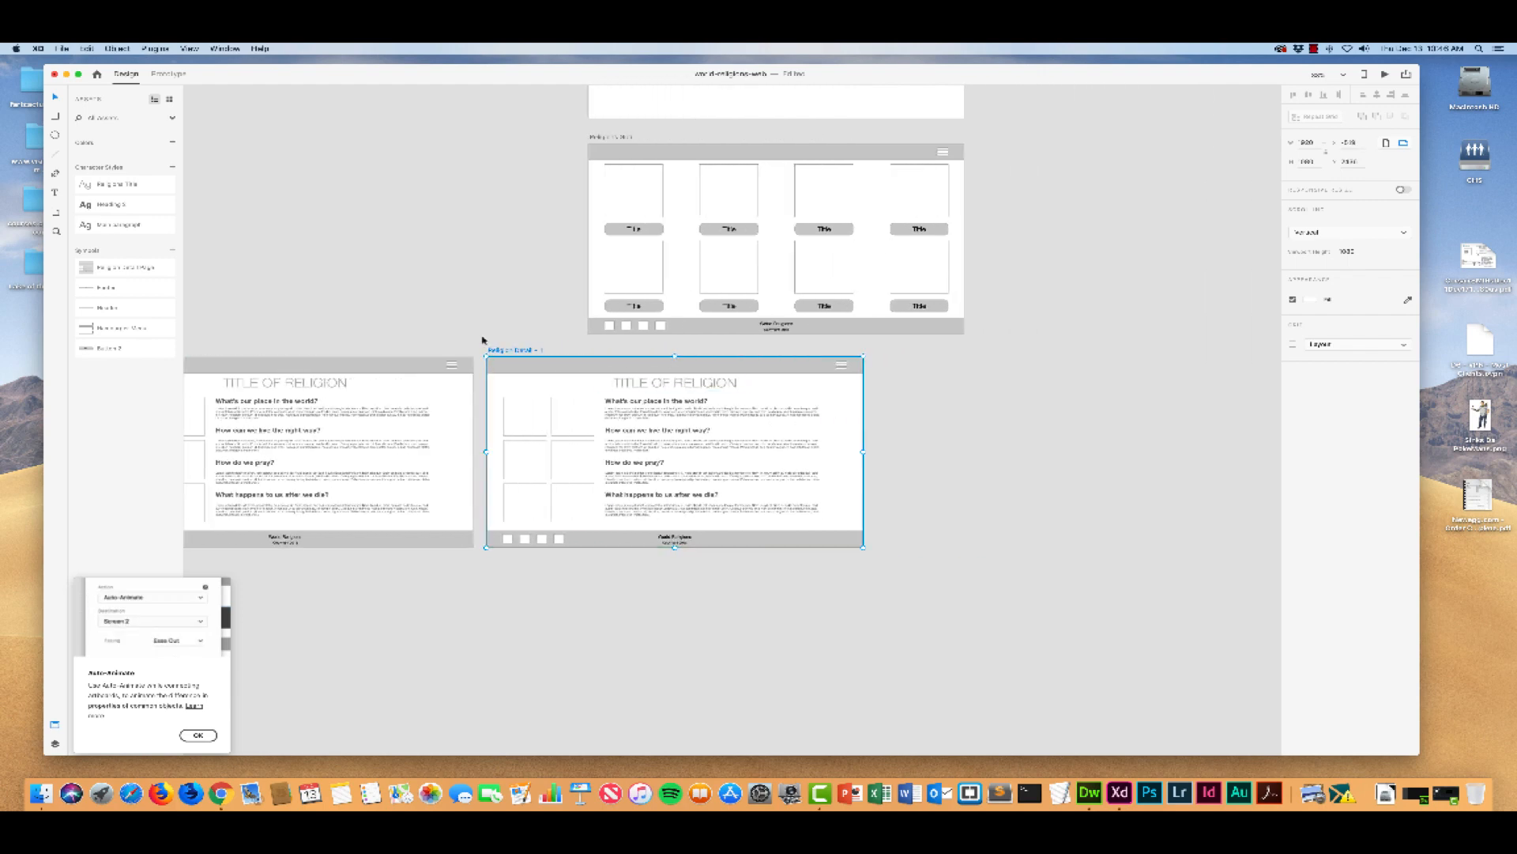
{"action": "left_click_drag", "start_coordinate": [499, 352], "coordinate": [892, 357]}
{"action": "key", "text": "super+z"}
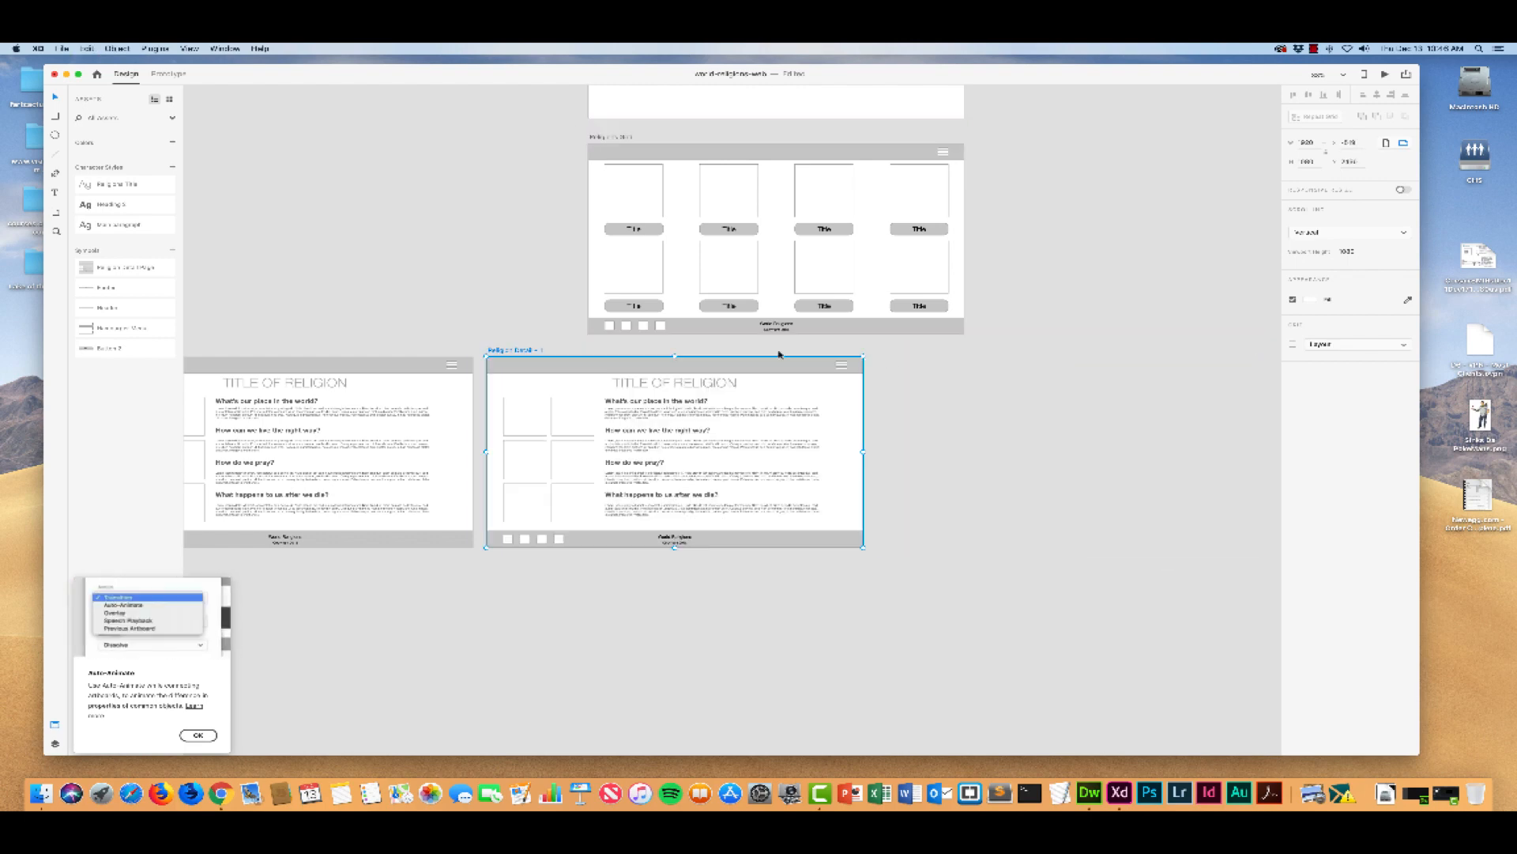
{"action": "left_click_drag", "start_coordinate": [504, 352], "coordinate": [889, 355]}
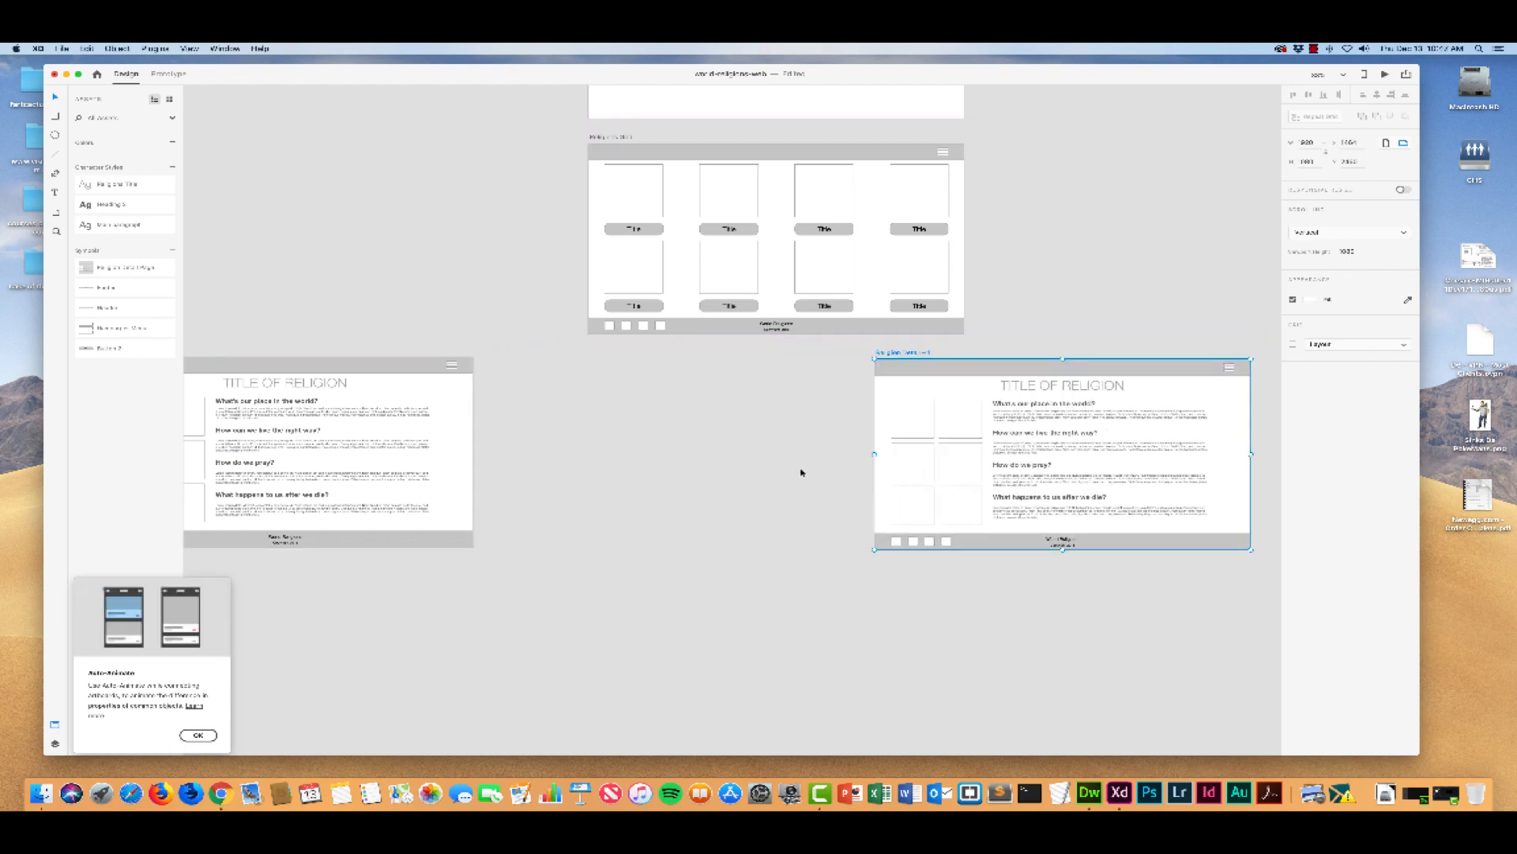
{"action": "scroll", "coordinate": [802, 466], "scroll_direction": "left", "scroll_amount": 4}
{"action": "key", "text": "super+z"}
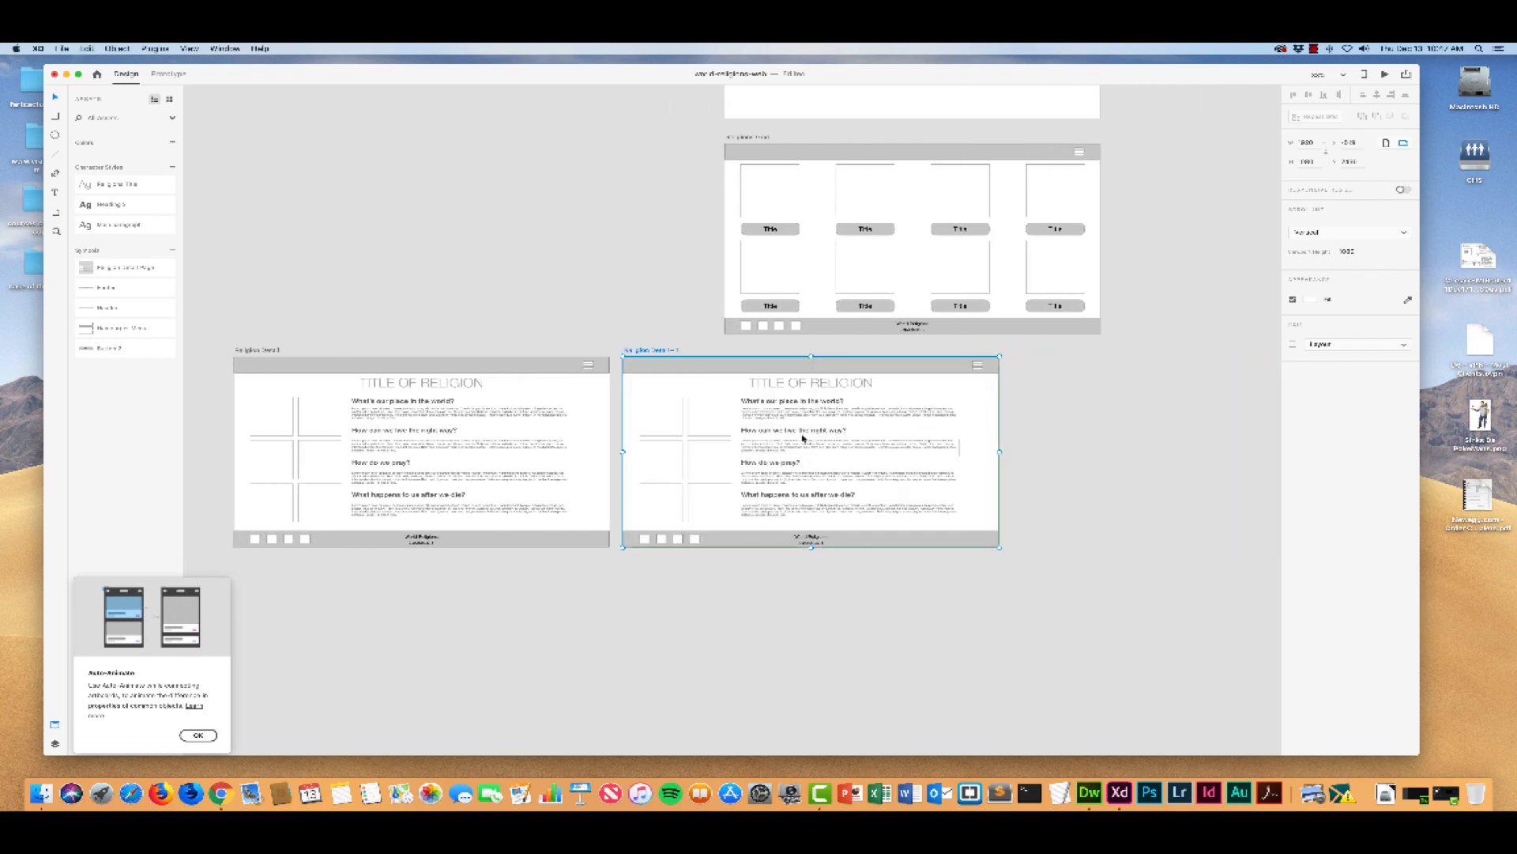
Step: Duplicate the second Religion Detail artboard beside it to add a third one to the row
{"action": "left_click_drag", "start_coordinate": [653, 352], "coordinate": [1042, 358]}
{"action": "scroll", "coordinate": [958, 459], "scroll_direction": "left", "scroll_amount": 5}
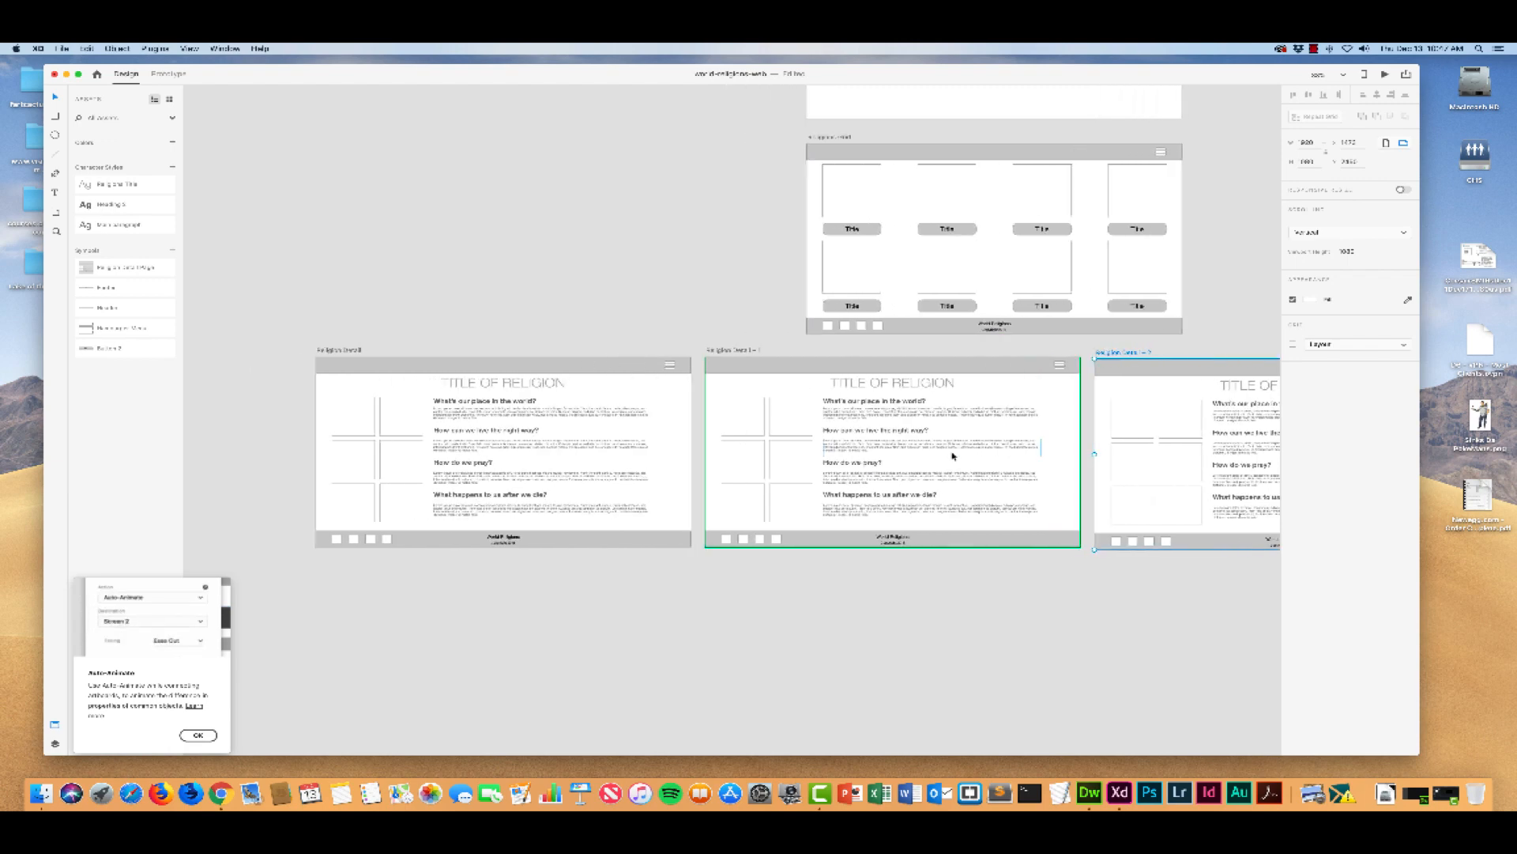
{"action": "left_click", "coordinate": [399, 351]}
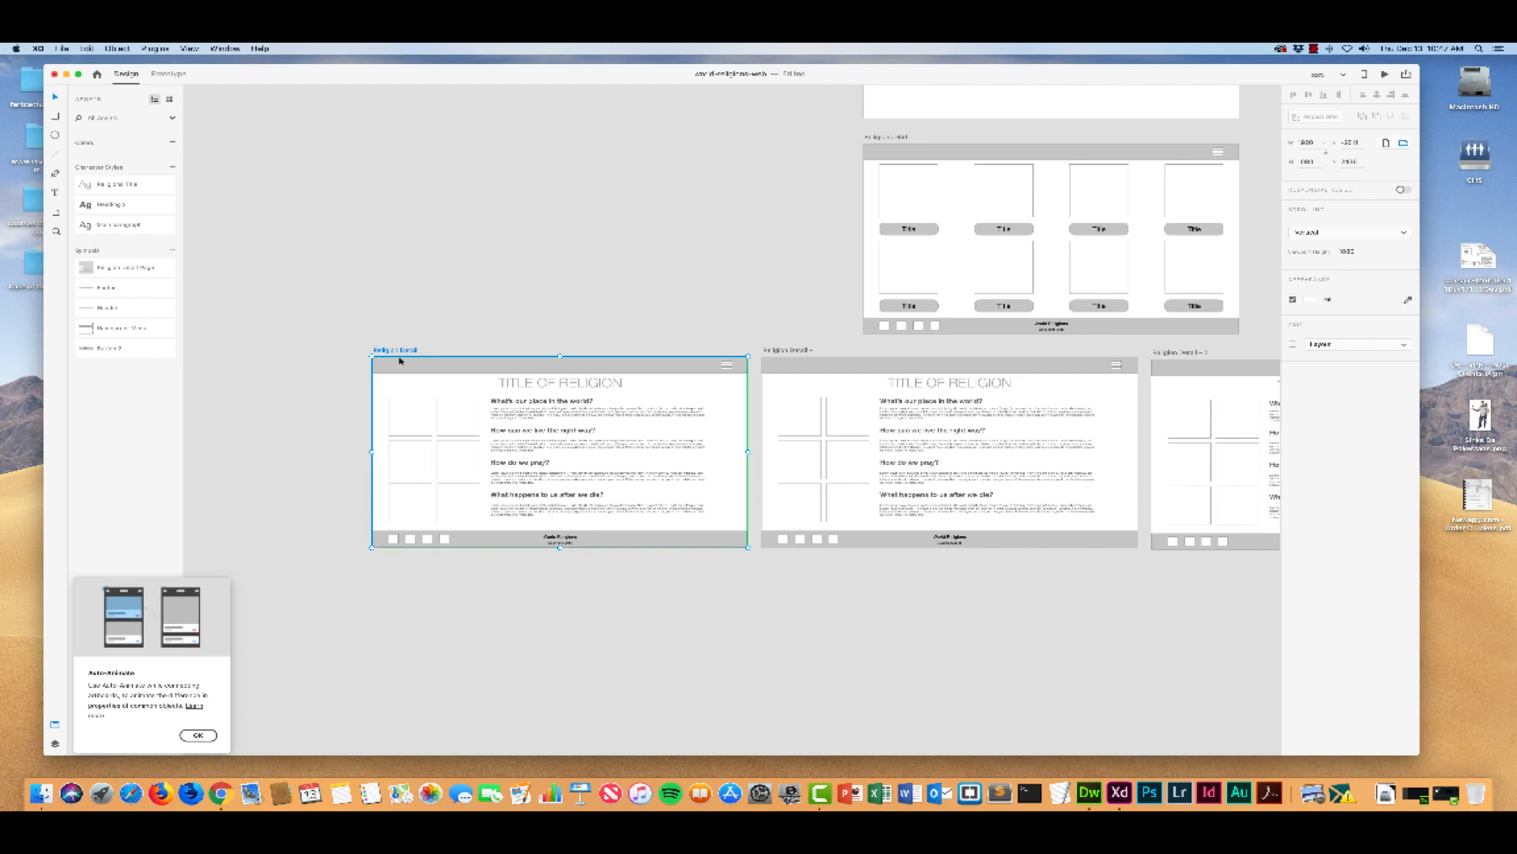
Step: Align the third Religion Detail artboard with the other detail artboards in its row, keeping its symbol flush inside
{"action": "scroll", "coordinate": [474, 360], "scroll_direction": "right", "scroll_amount": 10}
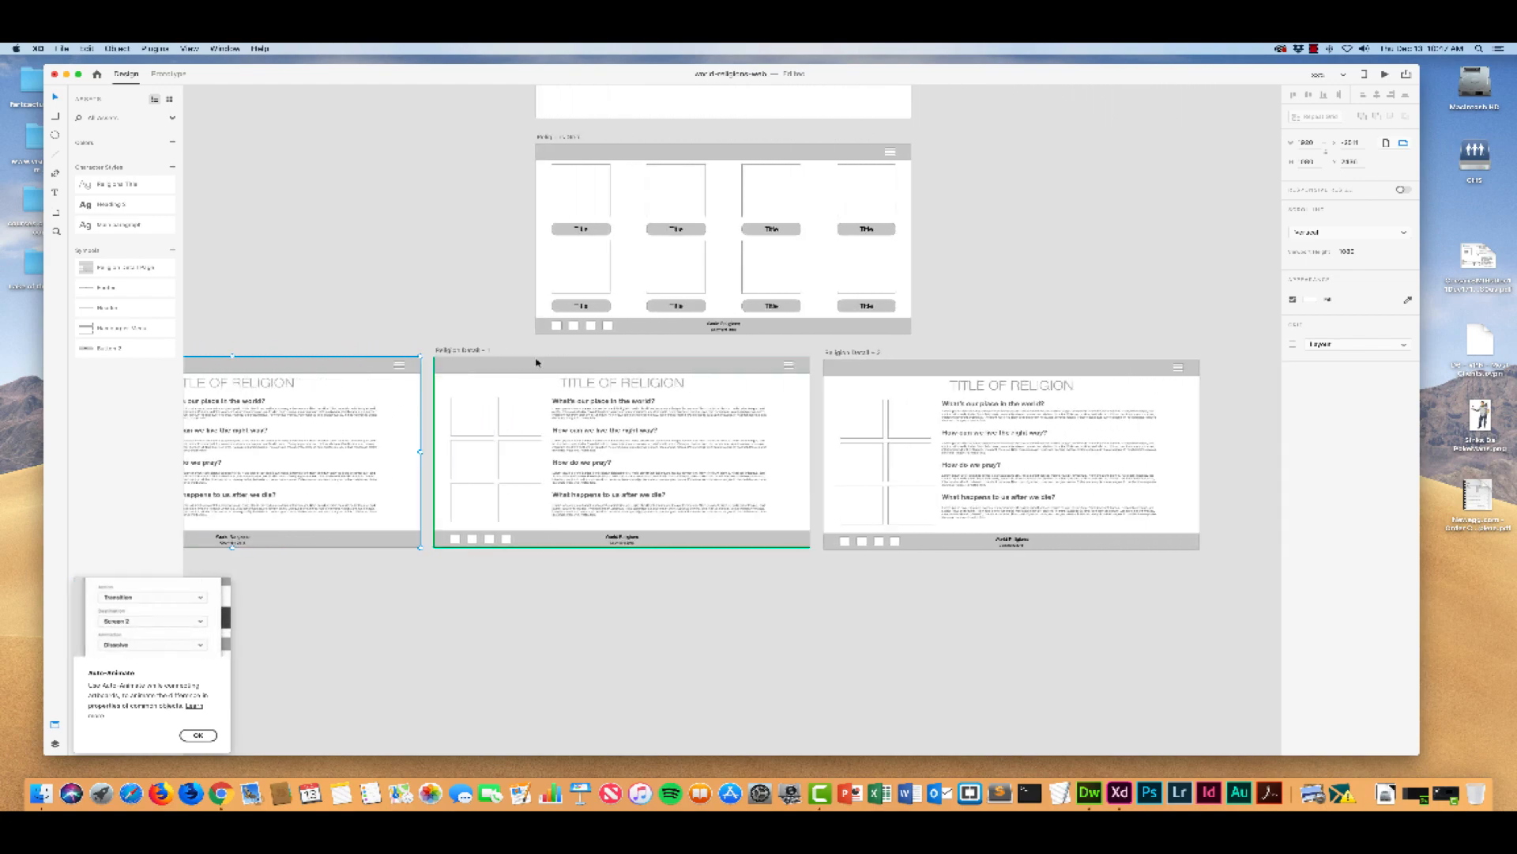
{"action": "scroll", "coordinate": [536, 362], "scroll_direction": "right", "scroll_amount": 8}
{"action": "left_click", "coordinate": [620, 365]}
{"action": "left_click_drag", "start_coordinate": [619, 365], "coordinate": [623, 367]}
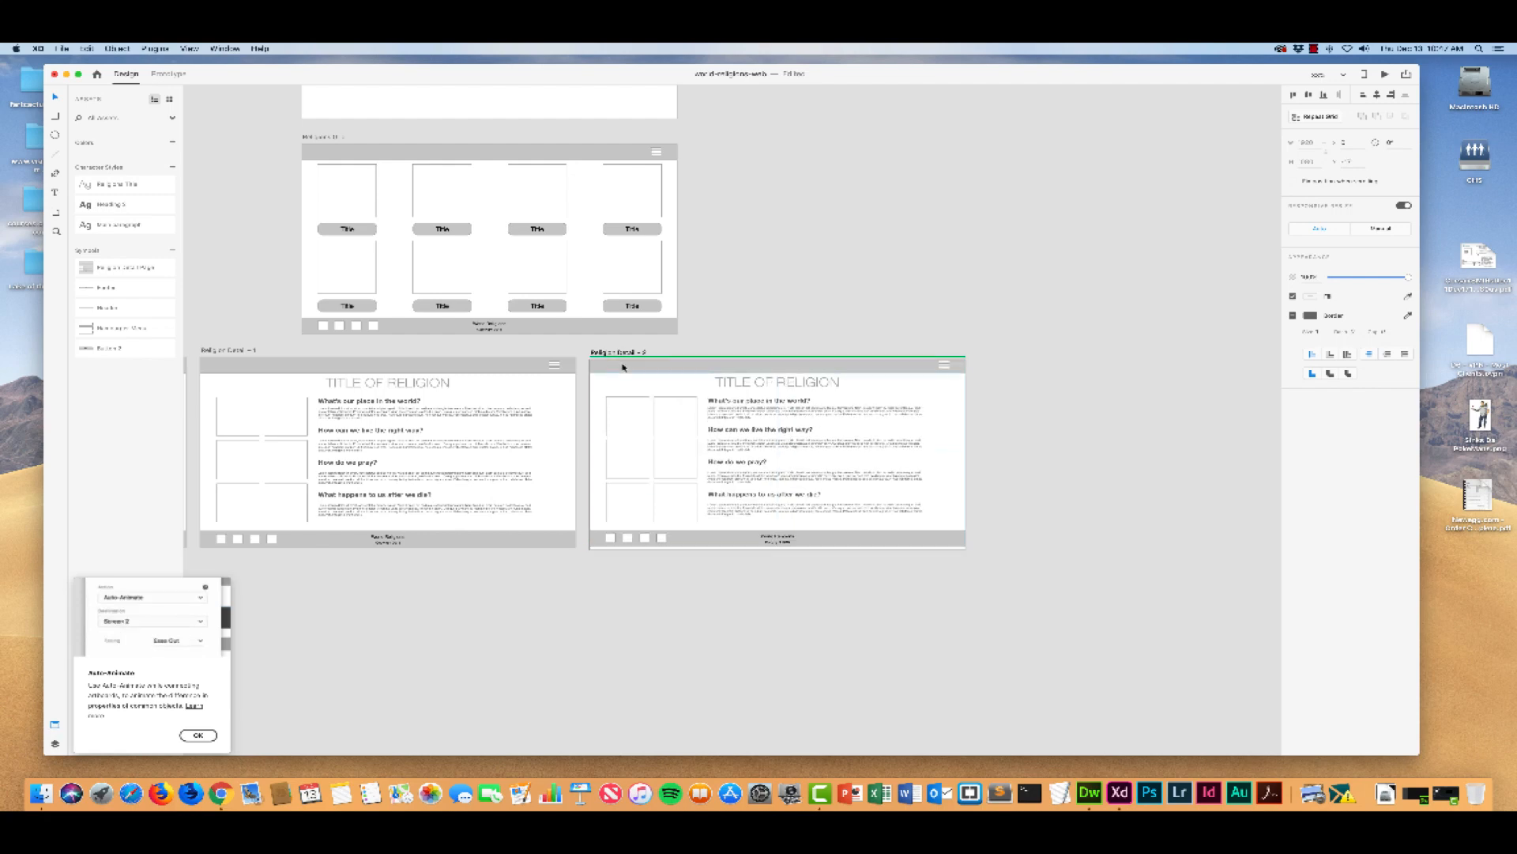
{"action": "left_click", "coordinate": [685, 578]}
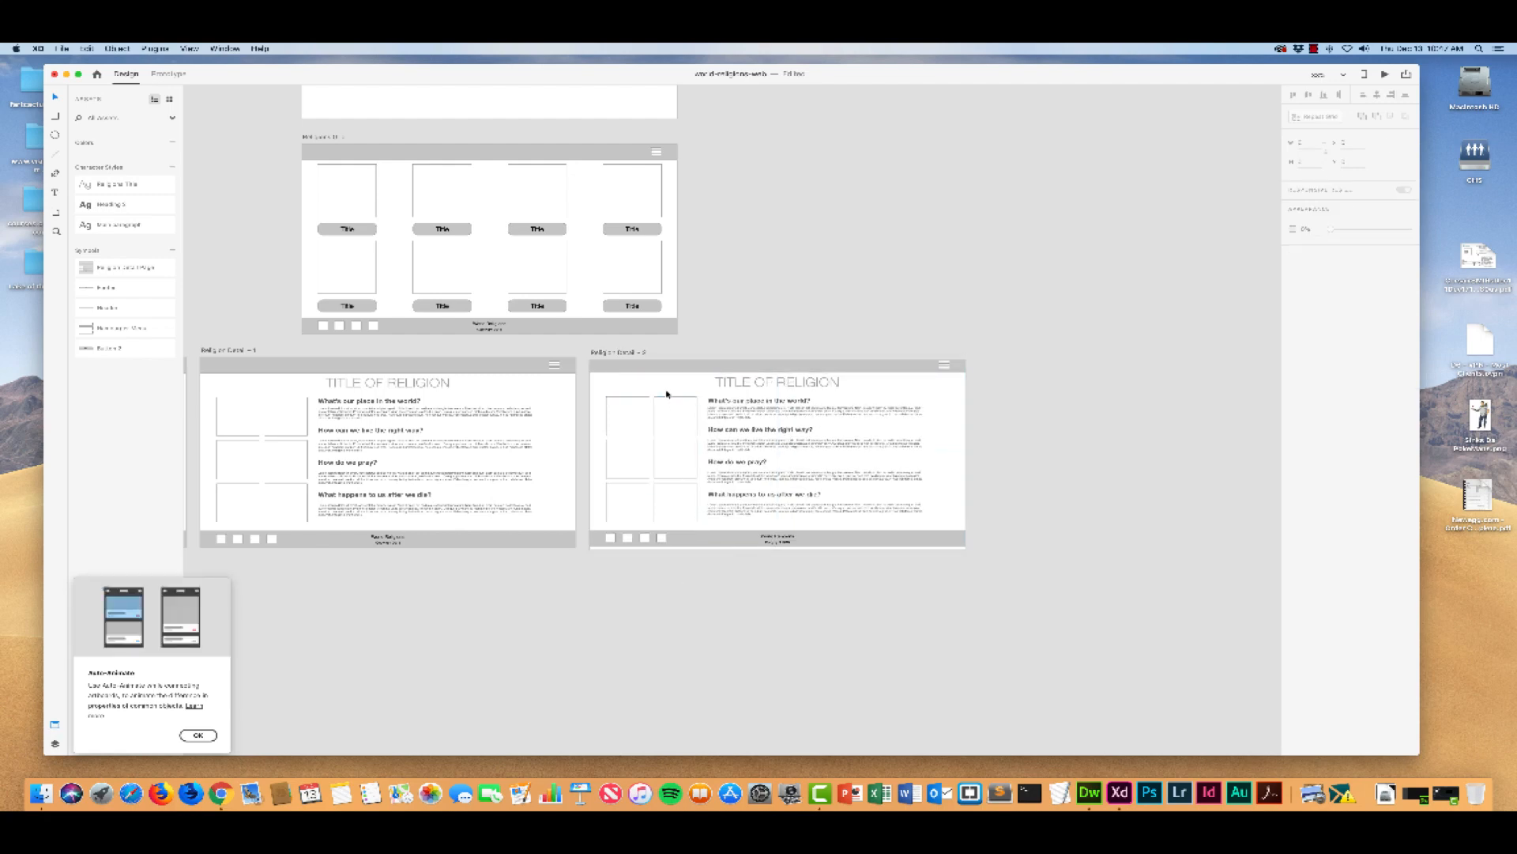
{"action": "left_click", "coordinate": [629, 360]}
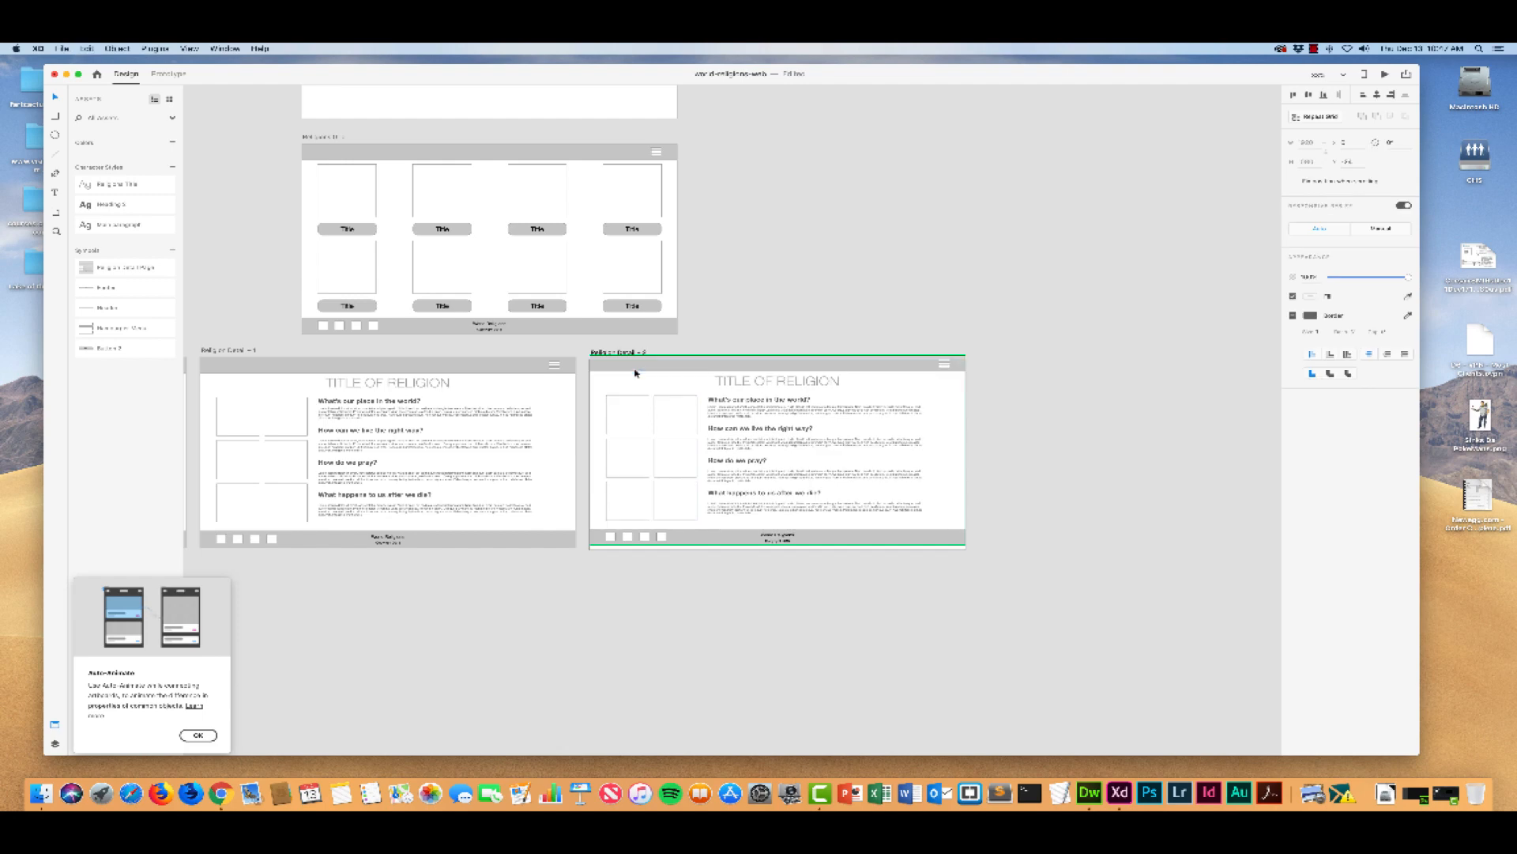
{"action": "left_click_drag", "start_coordinate": [635, 373], "coordinate": [604, 350]}
{"action": "left_click", "coordinate": [661, 613]}
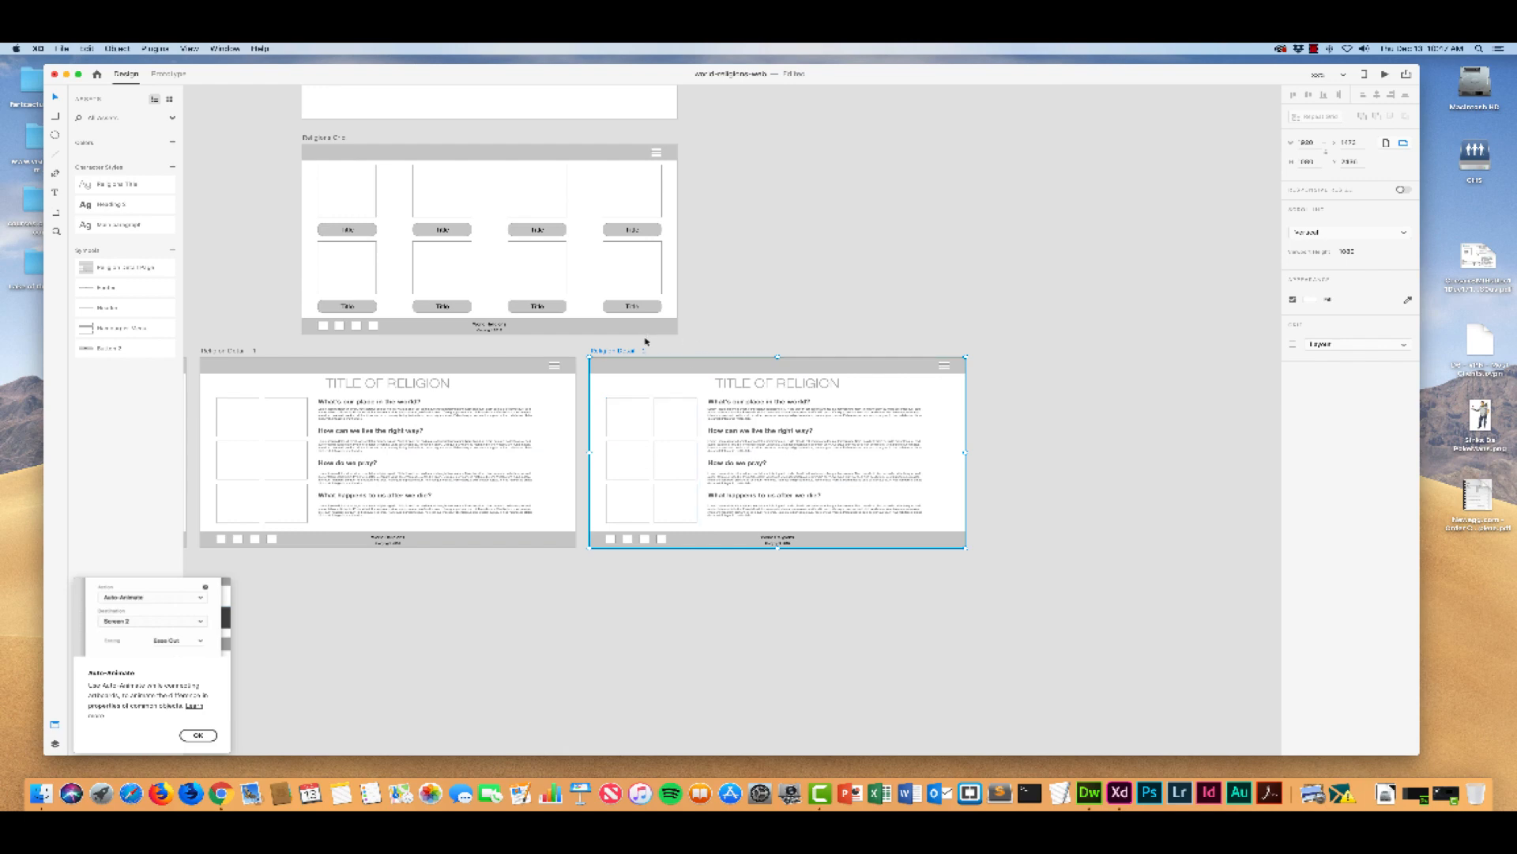
Step: Duplicate the third Religion Detail artboard to its right as the fourth in the row
{"action": "left_click_drag", "start_coordinate": [602, 354], "coordinate": [995, 354]}
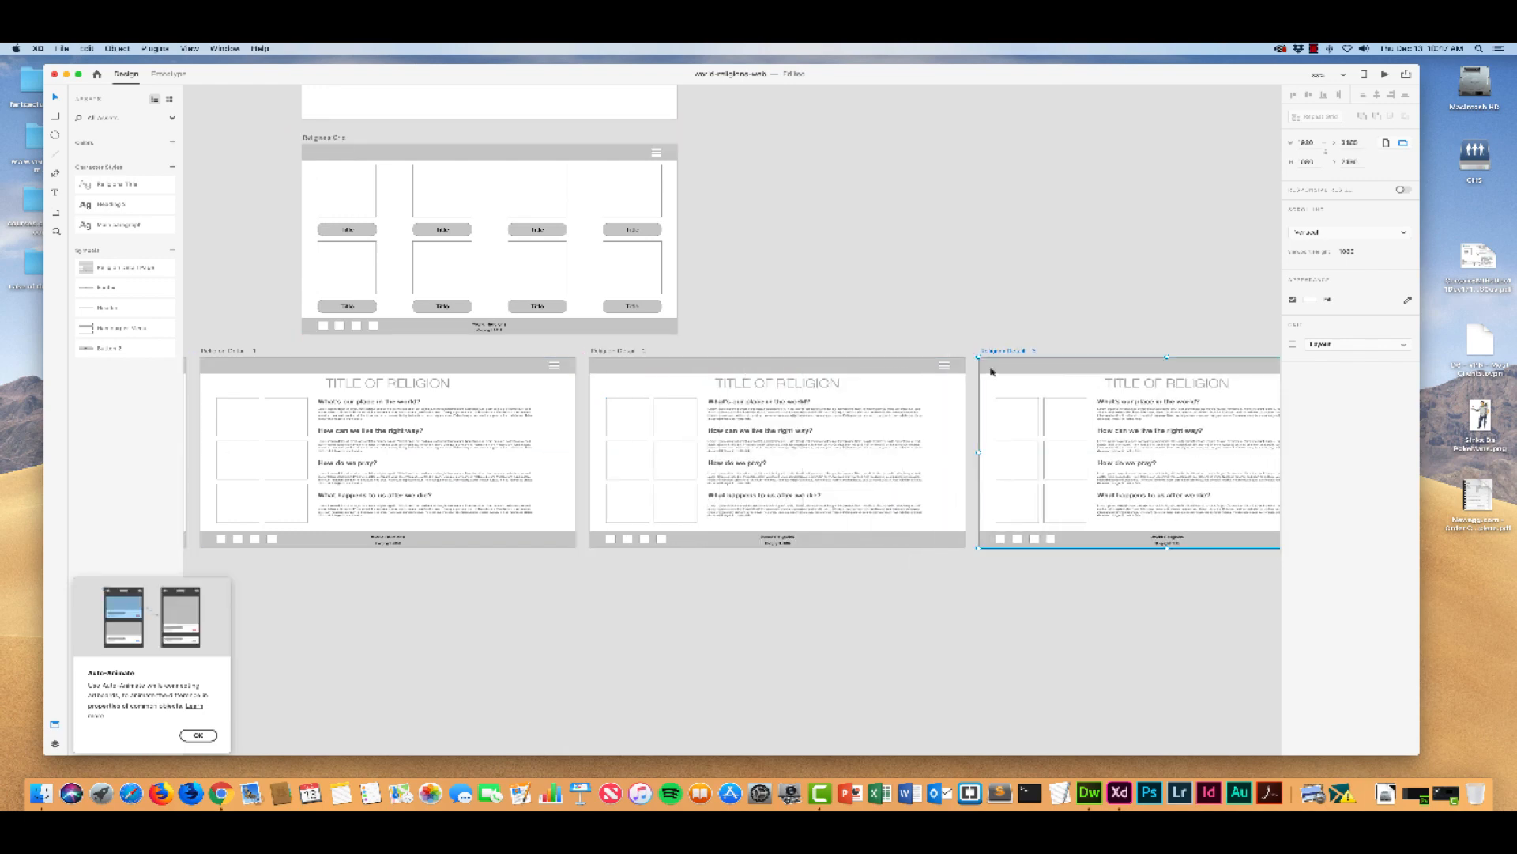
{"action": "scroll", "coordinate": [816, 532], "scroll_direction": "left", "scroll_amount": 5}
{"action": "scroll", "coordinate": [815, 532], "scroll_direction": "right", "scroll_amount": 10}
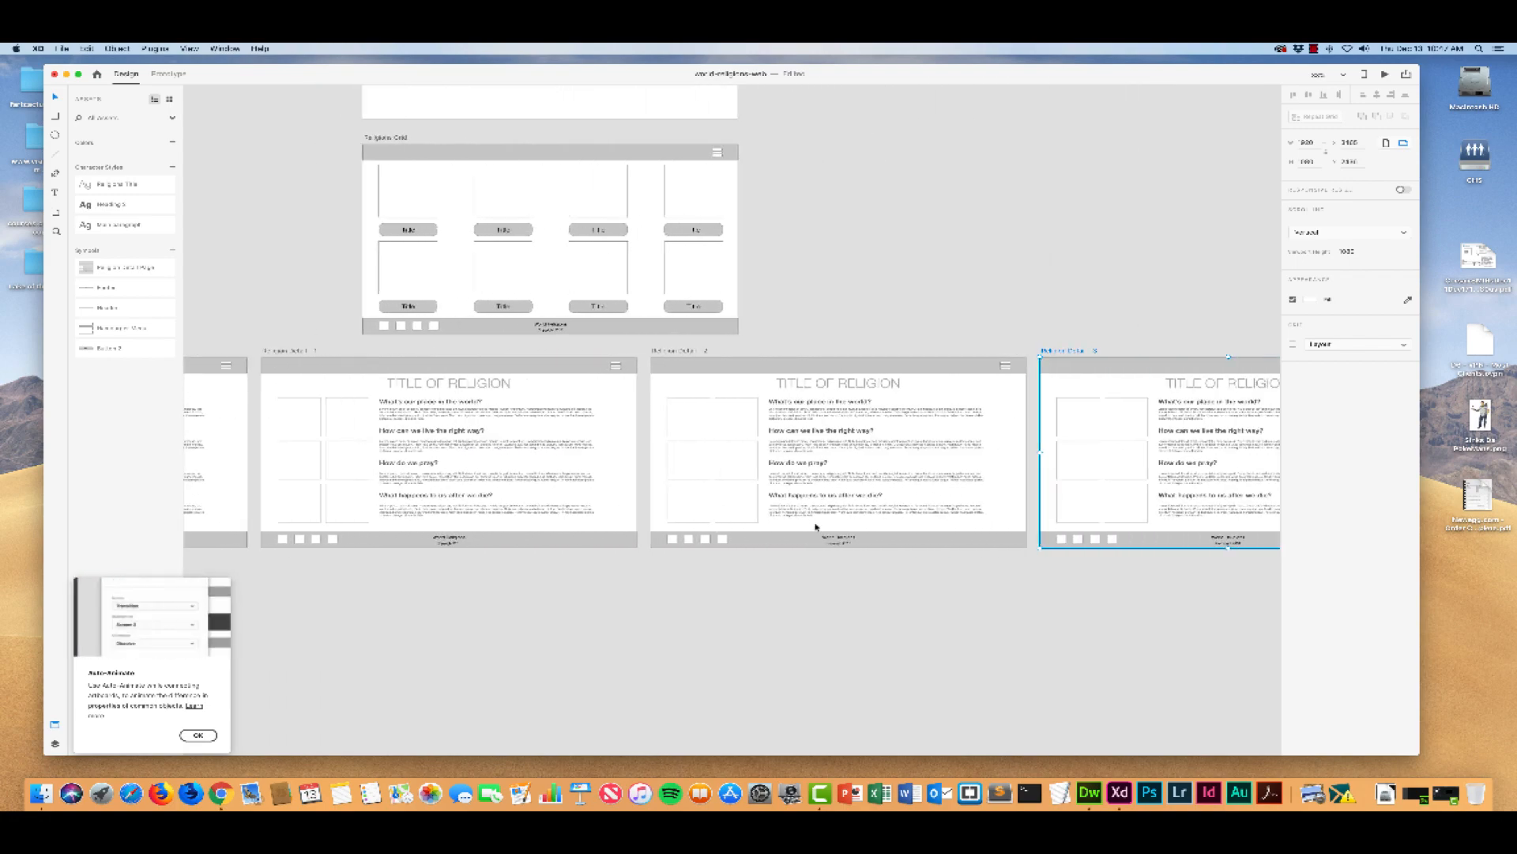
Step: Select all four Religion Detail artboards and duplicate them as a second row directly below
{"action": "key", "text": "super+minus"}
{"action": "left_click_drag", "start_coordinate": [622, 607], "coordinate": [870, 586]}
{"action": "left_click_drag", "start_coordinate": [708, 622], "coordinate": [1042, 575]}
{"action": "key", "text": "super+minus"}
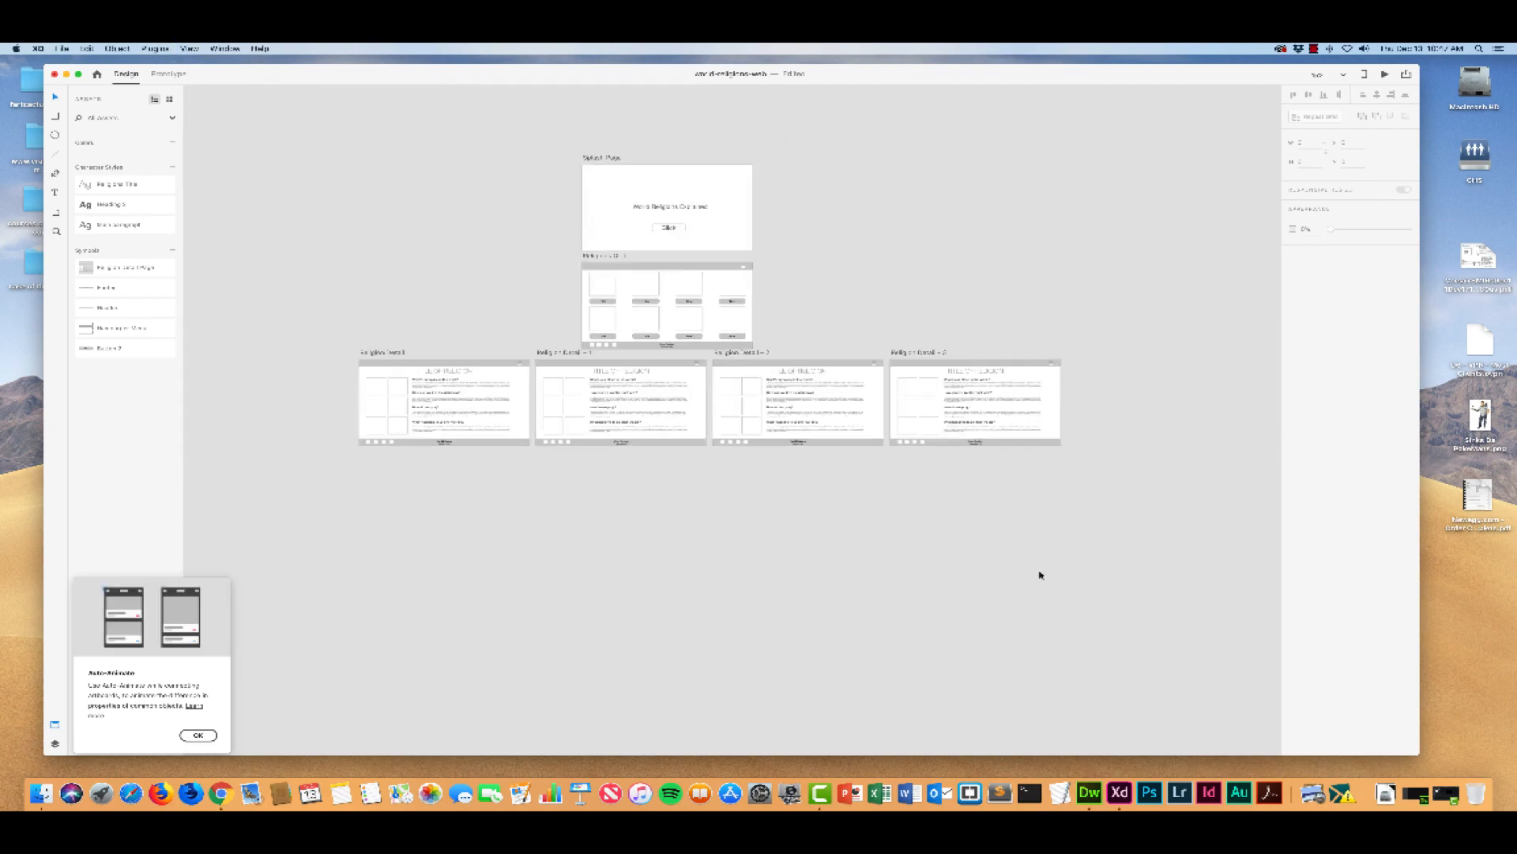
{"action": "left_click", "coordinate": [382, 354]}
{"action": "left_click", "coordinate": [559, 353], "text": "shift"}
{"action": "left_click", "coordinate": [743, 355], "text": "shift"}
{"action": "left_click", "coordinate": [944, 353], "text": "shift"}
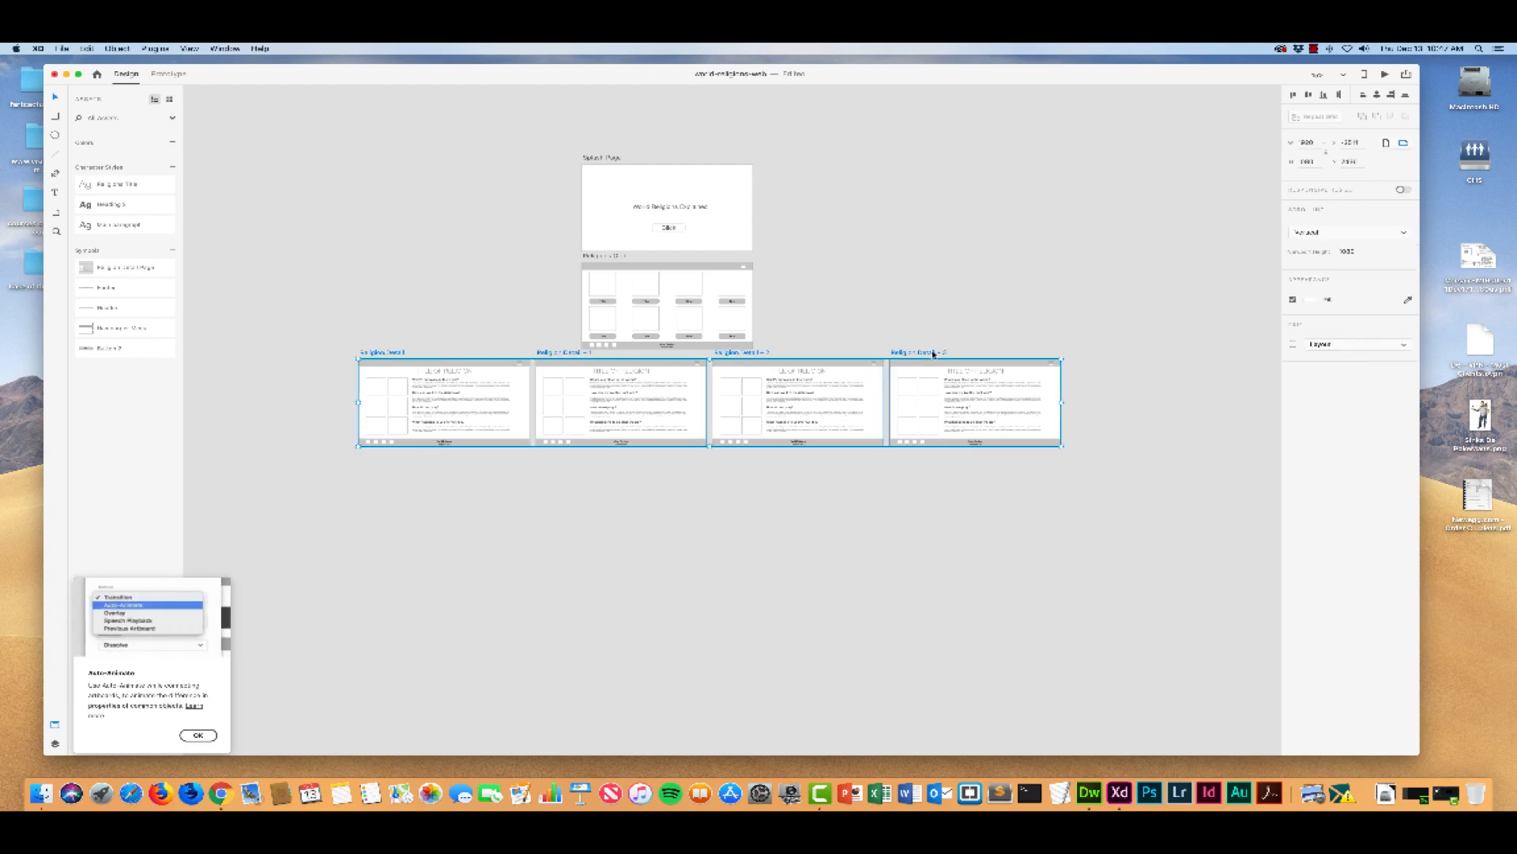
{"action": "left_click_drag", "start_coordinate": [380, 353], "coordinate": [383, 460]}
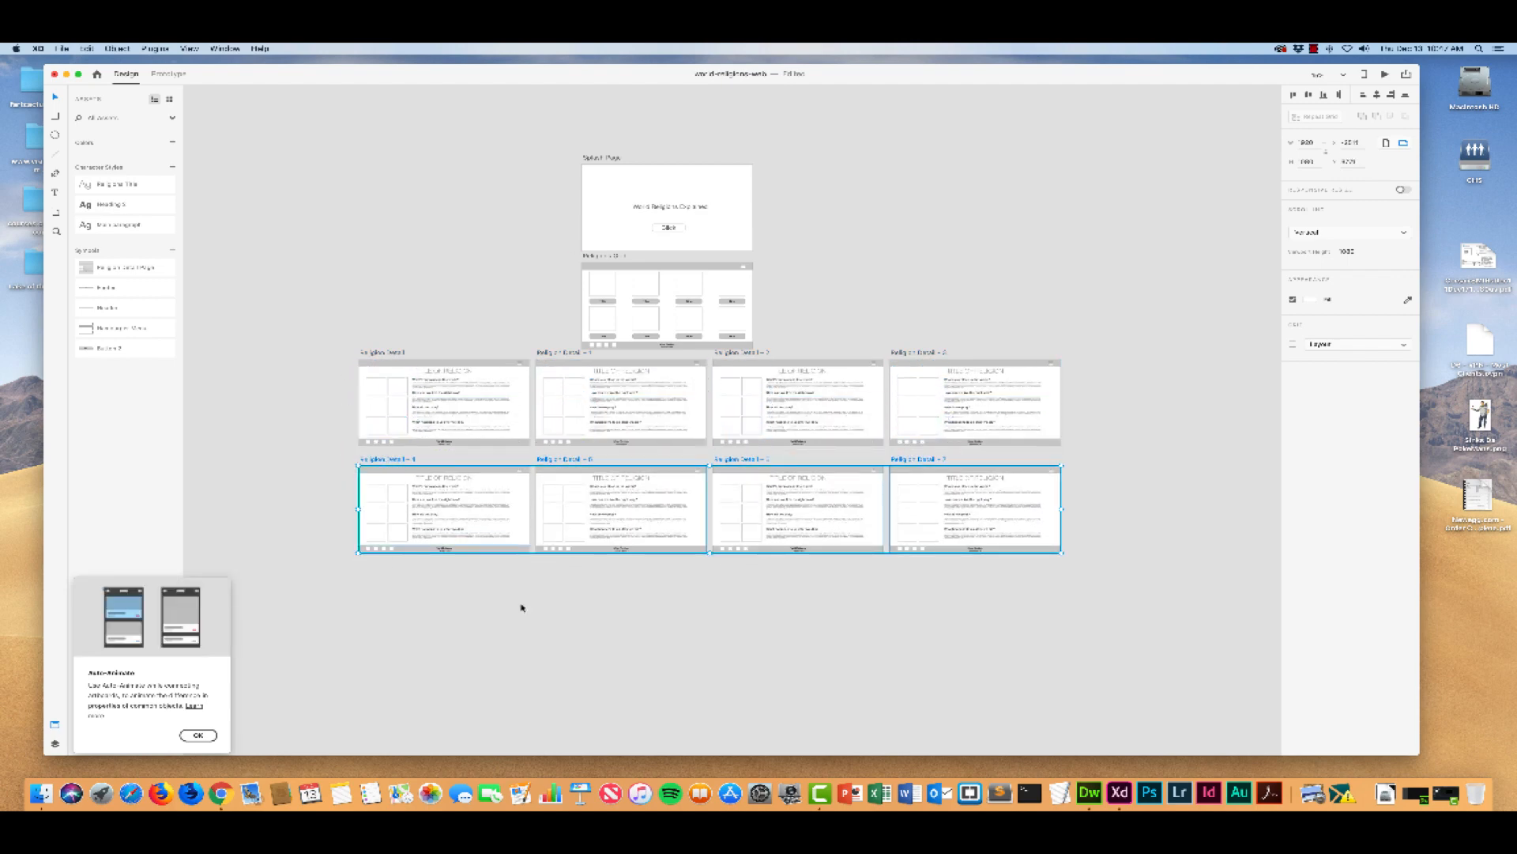
{"action": "left_click", "coordinate": [553, 639]}
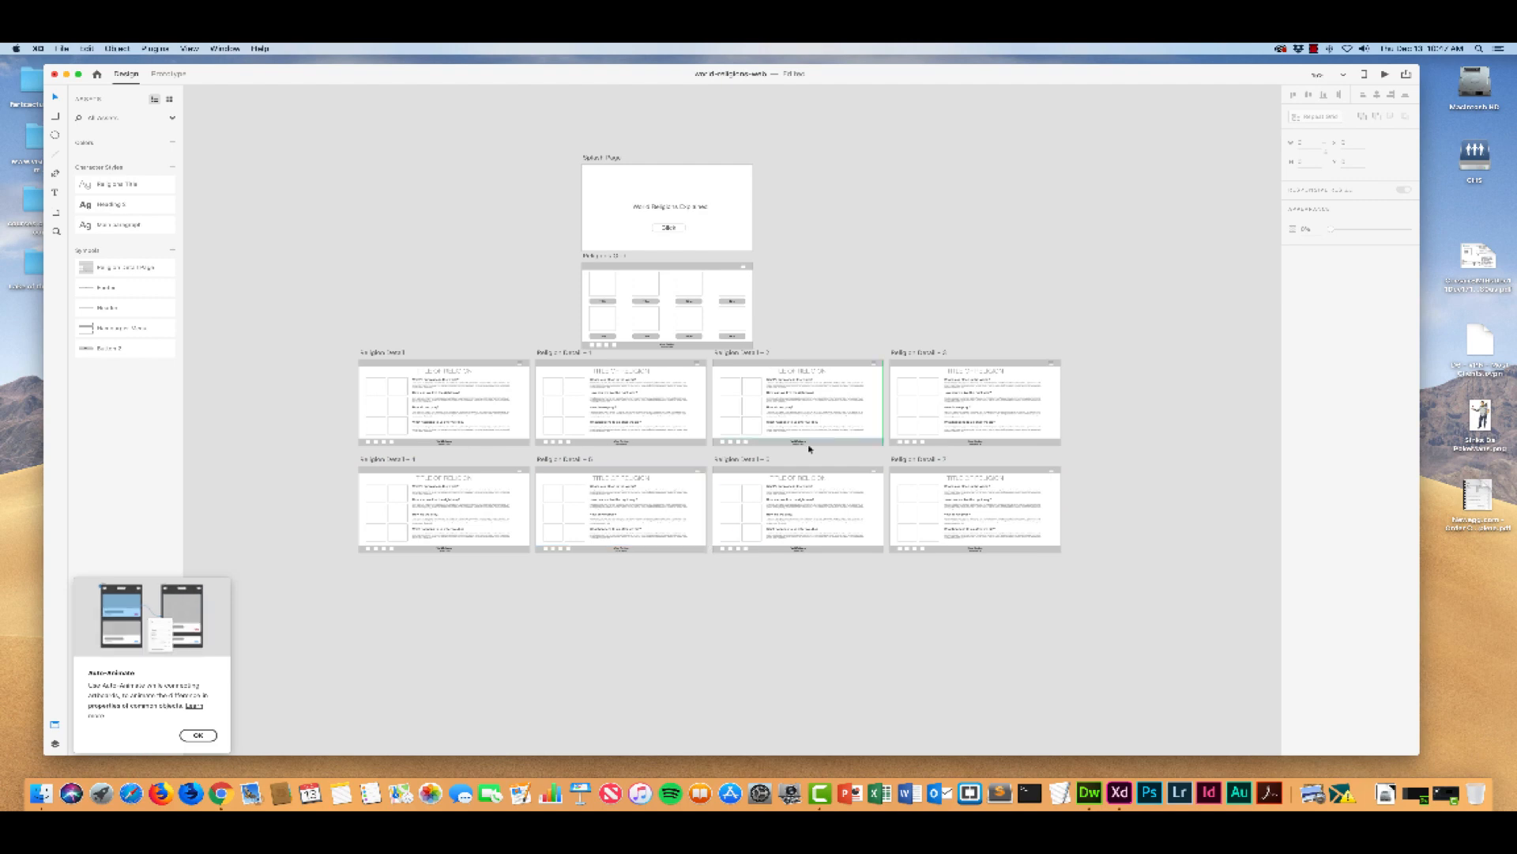
{"action": "scroll", "coordinate": [838, 436], "scroll_direction": "up", "scroll_amount": 2}
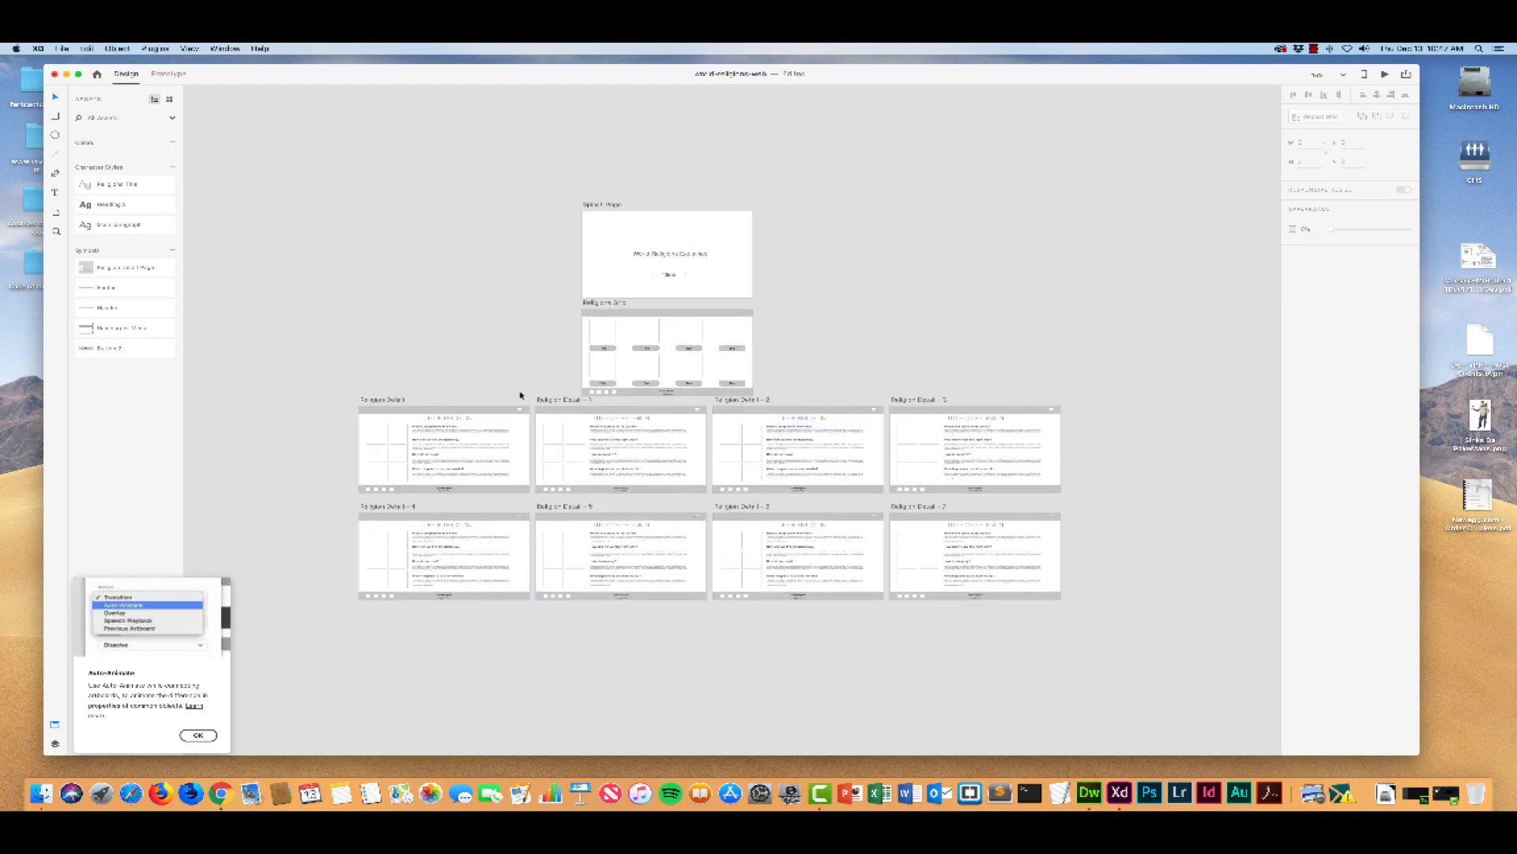
{"action": "left_click", "coordinate": [375, 400]}
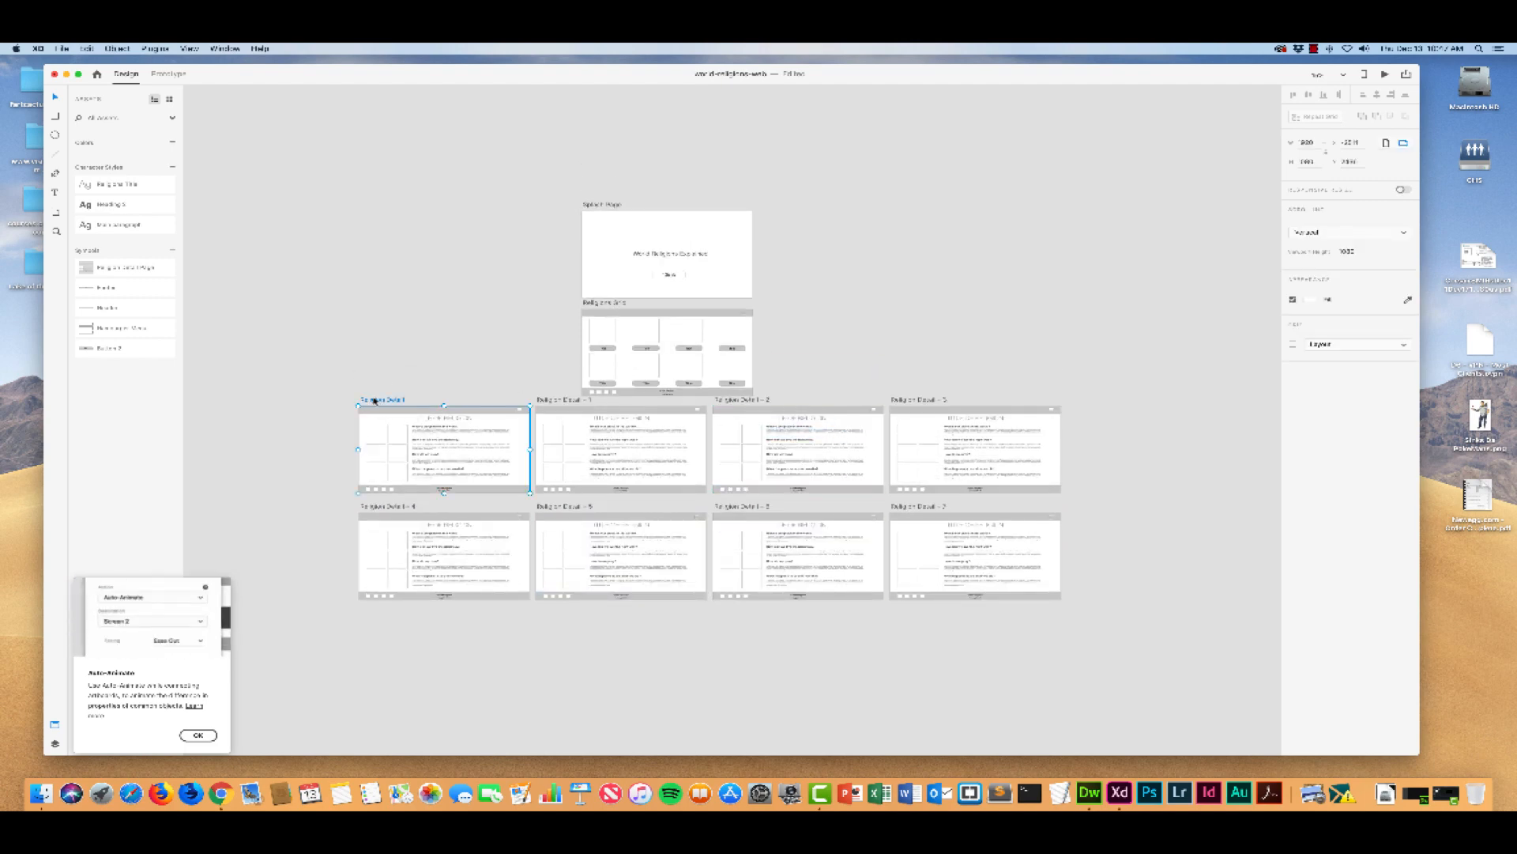
{"action": "left_click", "coordinate": [550, 400], "text": "shift"}
{"action": "left_click", "coordinate": [749, 400], "text": "shift"}
{"action": "left_click", "coordinate": [908, 401], "text": "shift"}
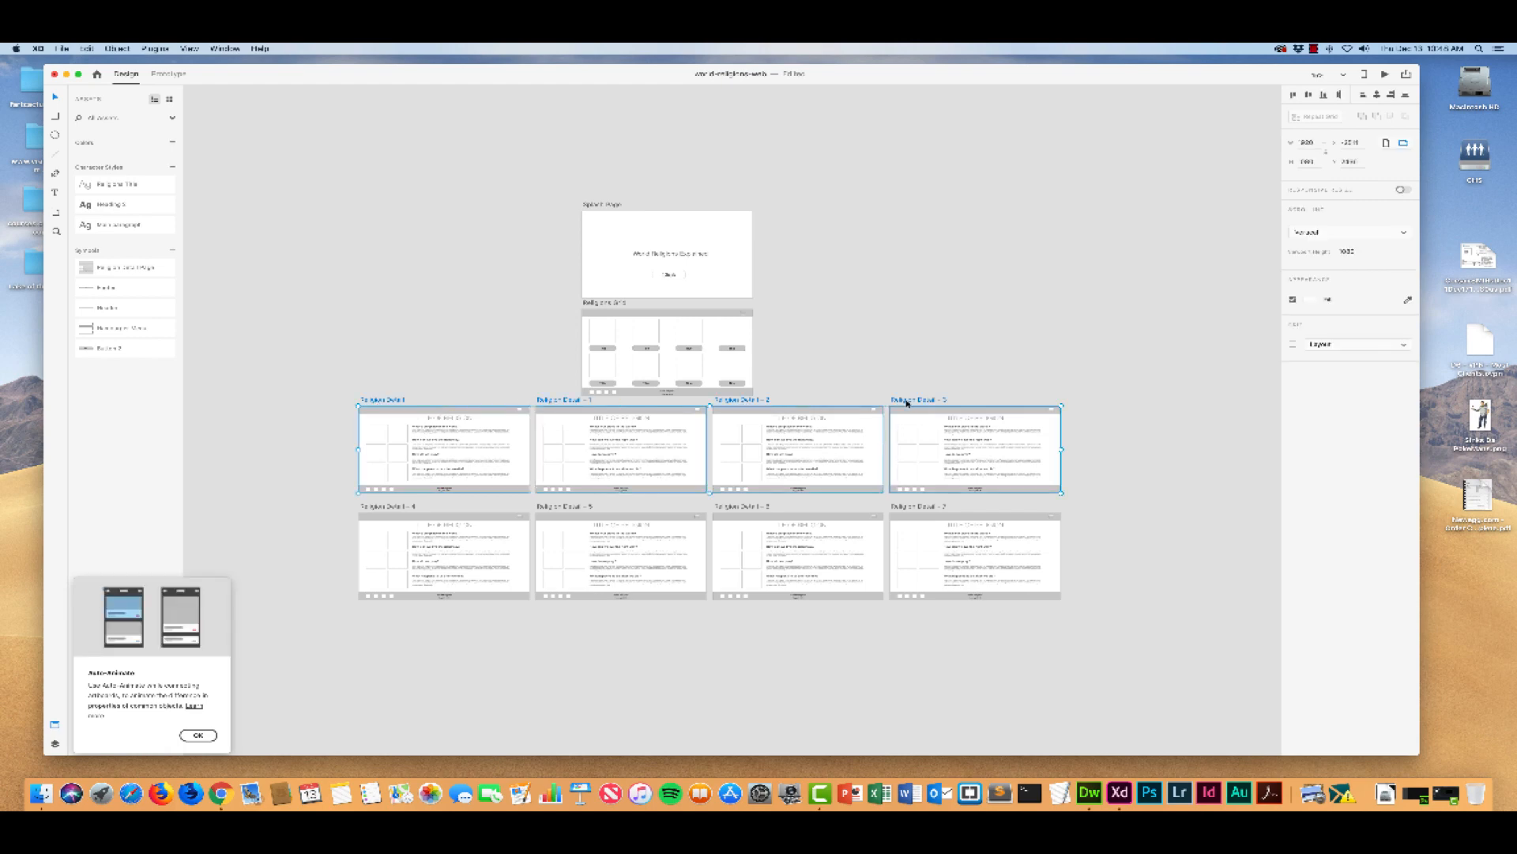
{"action": "left_click_drag", "start_coordinate": [907, 402], "coordinate": [894, 403]}
{"action": "left_click", "coordinate": [308, 360]}
Step: Move all eight Religion Detail artboards slightly down together, and nudge the religions grid artboard below the Splash Page
{"action": "left_click_drag", "start_coordinate": [302, 431], "coordinate": [1138, 623]}
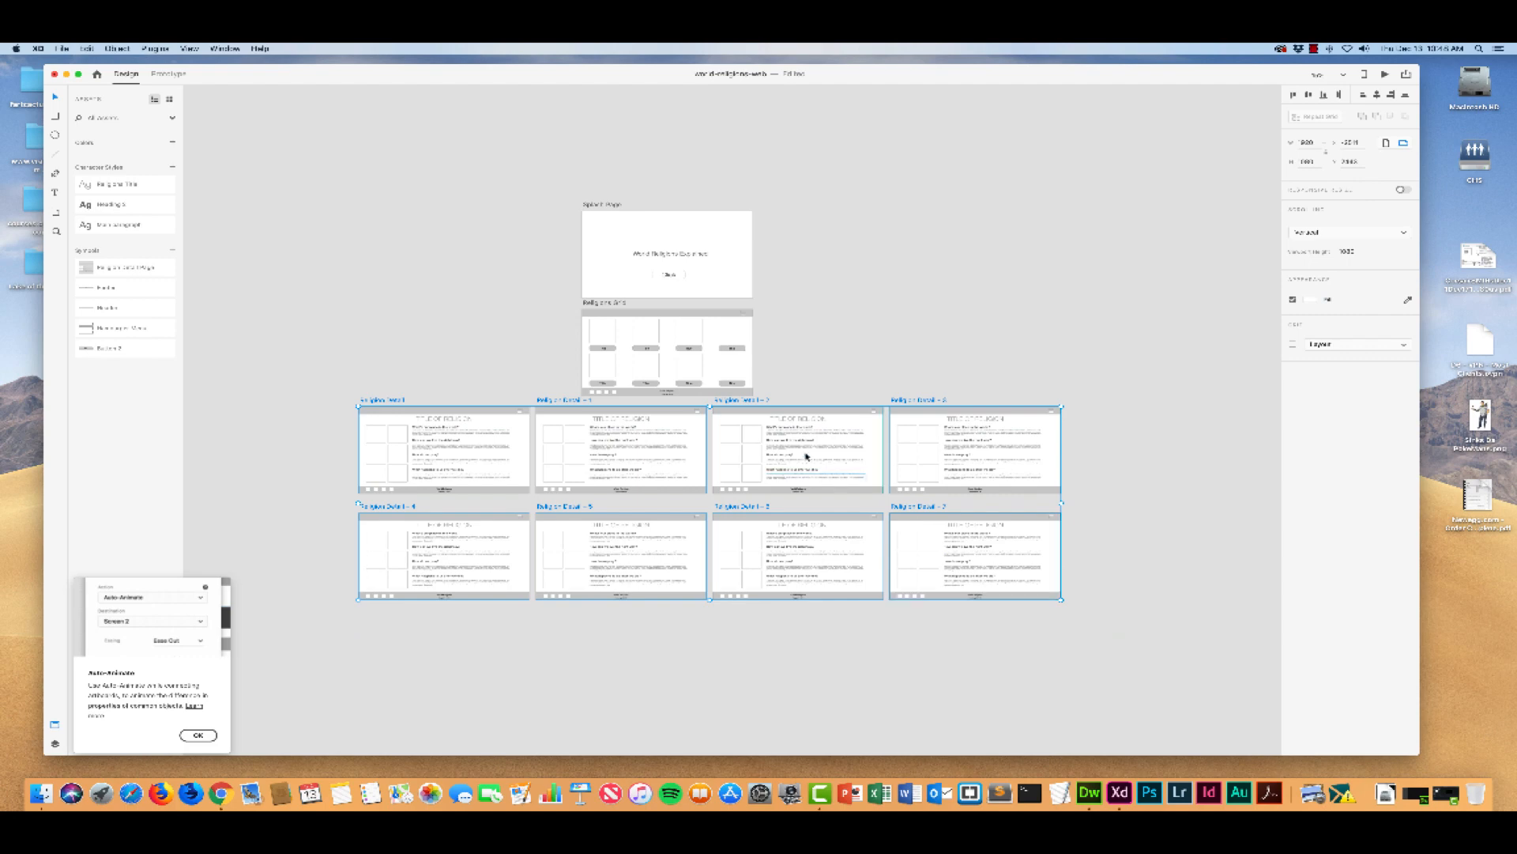
{"action": "left_click_drag", "start_coordinate": [786, 443], "coordinate": [788, 452]}
{"action": "left_click", "coordinate": [805, 367]}
{"action": "left_click_drag", "start_coordinate": [615, 303], "coordinate": [627, 305]}
{"action": "left_click", "coordinate": [904, 302]}
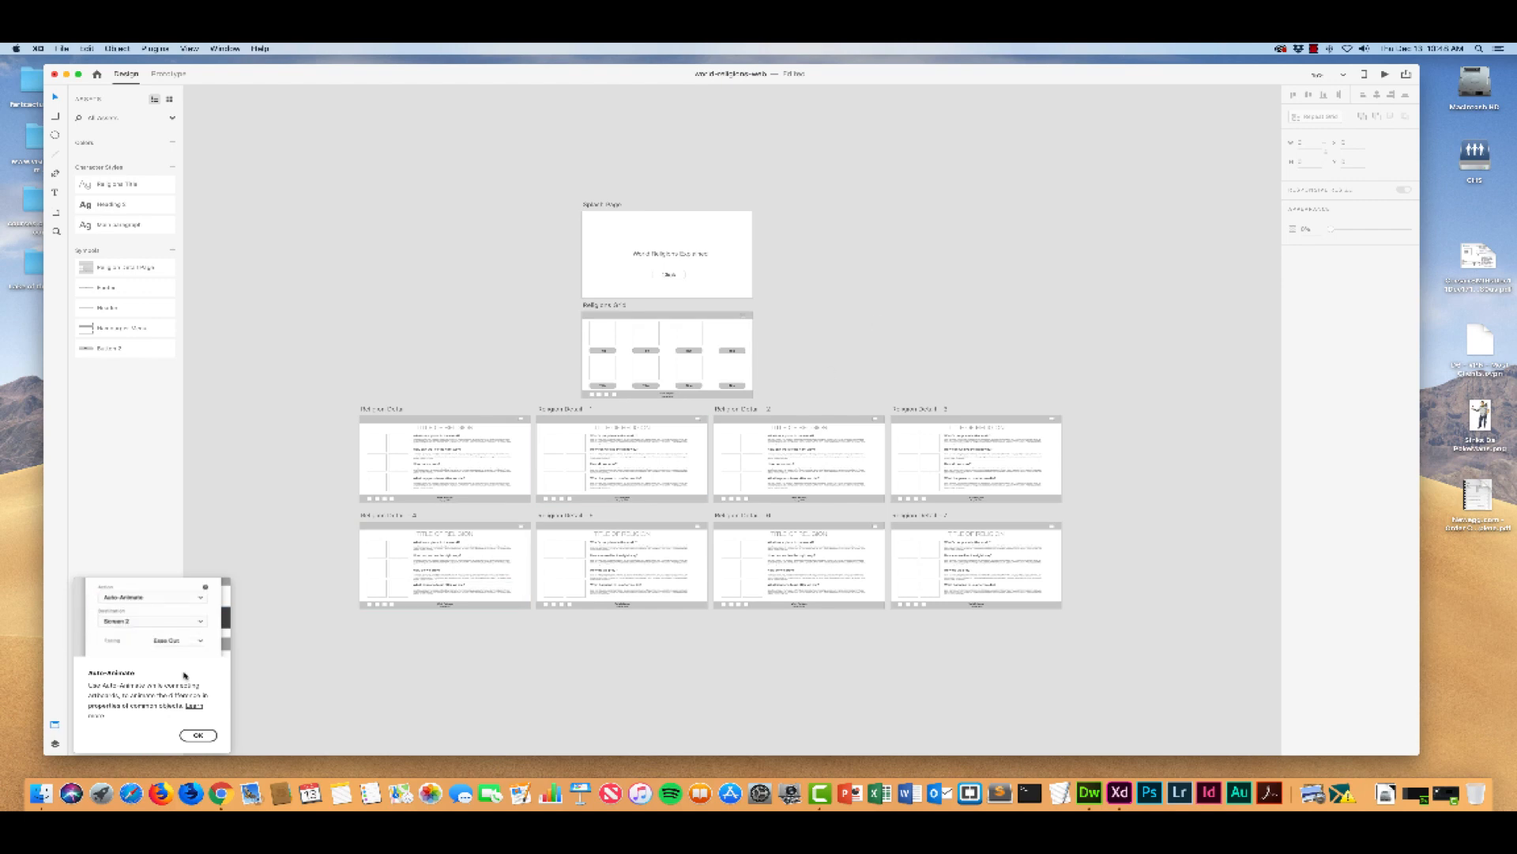
{"action": "left_click", "coordinate": [198, 735]}
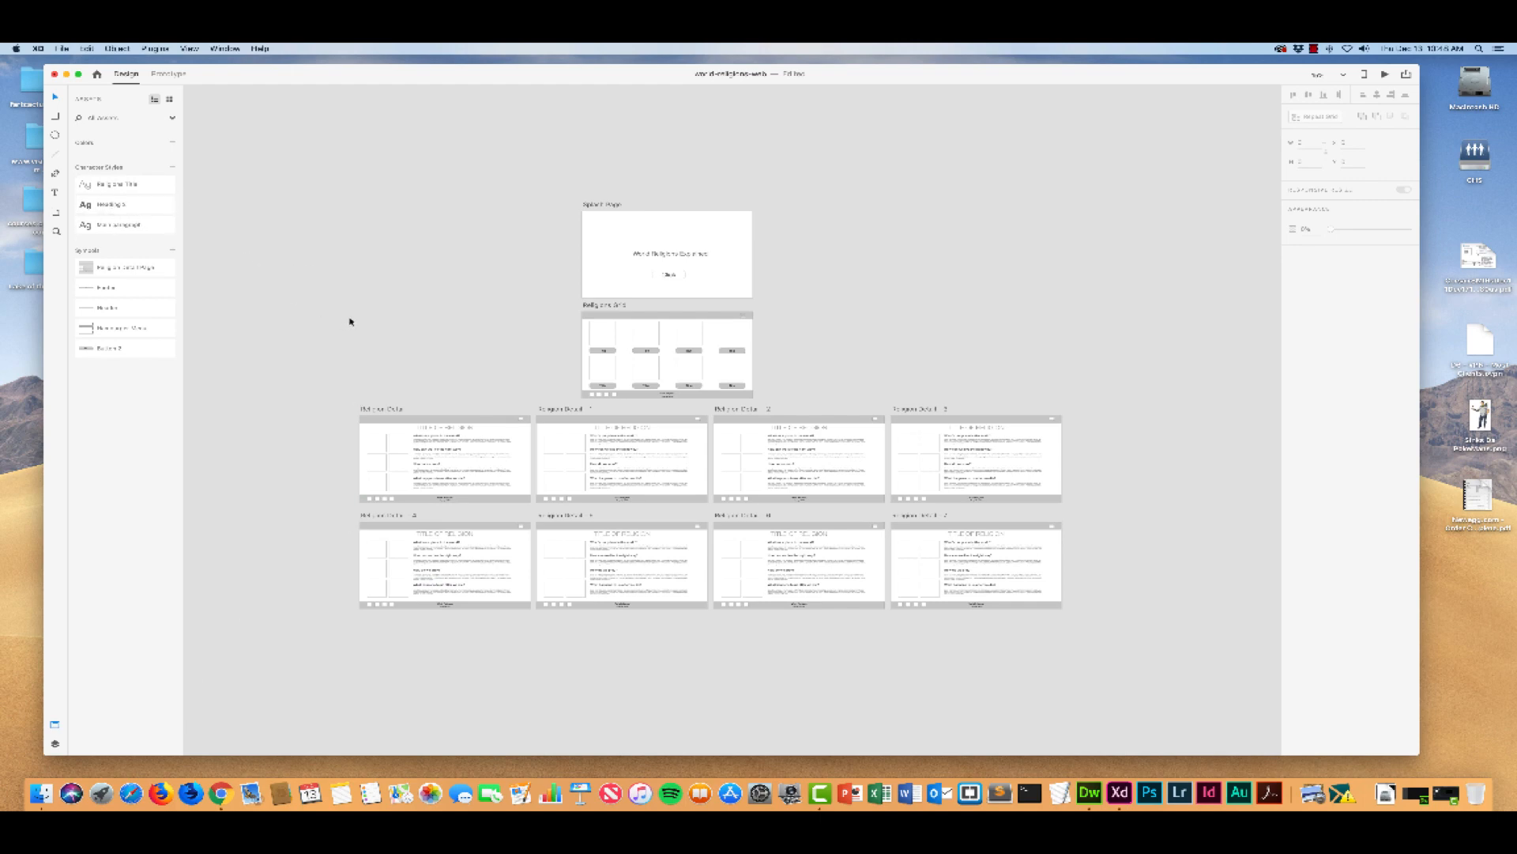
Step: Draw a small square on the empty canvas beside the Splash Page, set its width and height, and duplicate it into a row of five
{"action": "scroll", "coordinate": [329, 215], "scroll_direction": "up", "scroll_amount": 3}
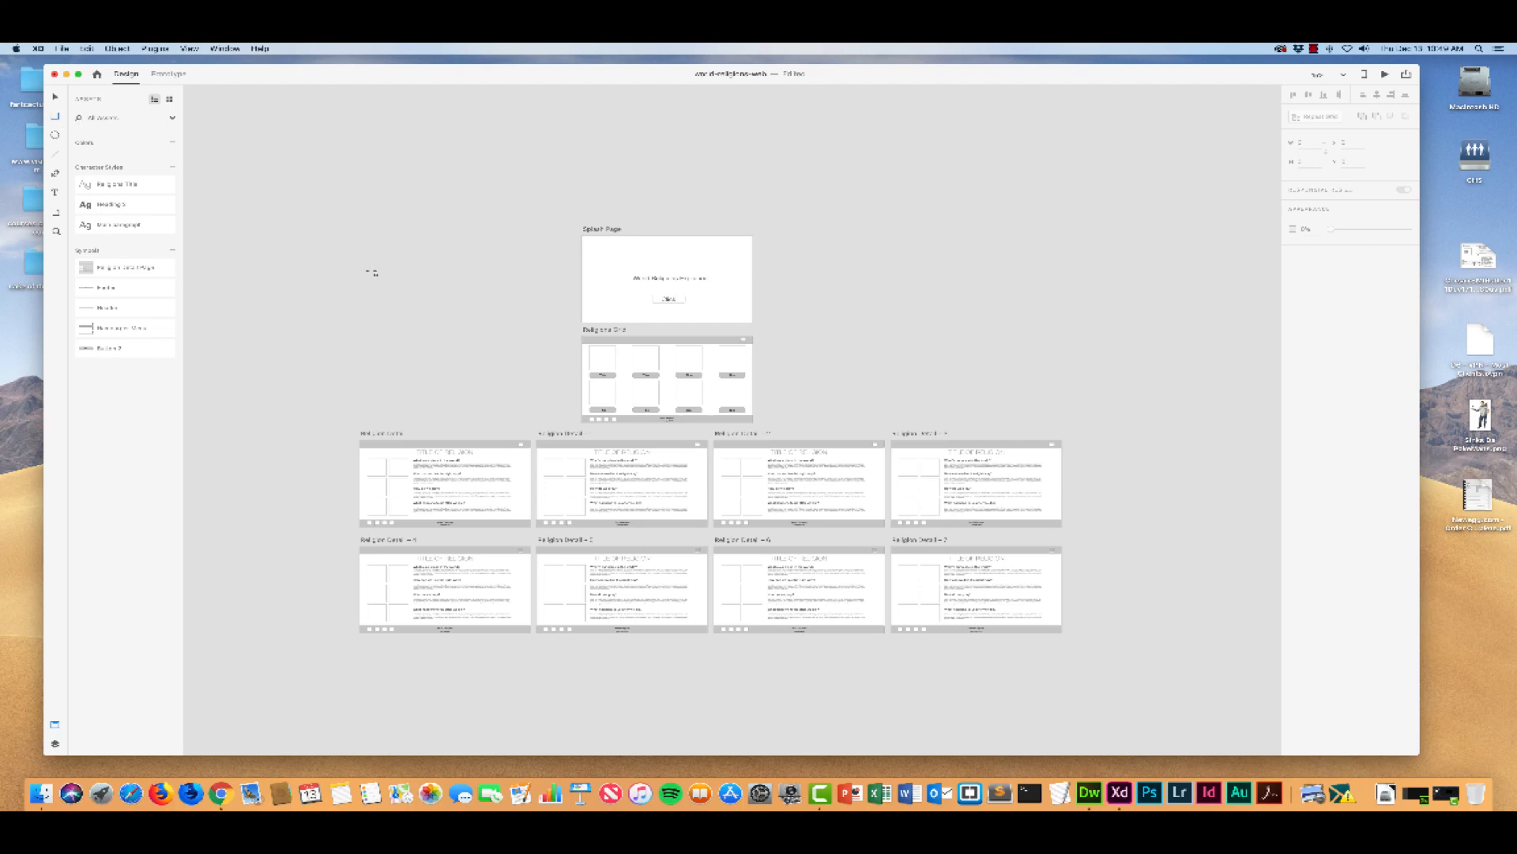
{"action": "left_click_drag", "start_coordinate": [378, 259], "coordinate": [396, 277]}
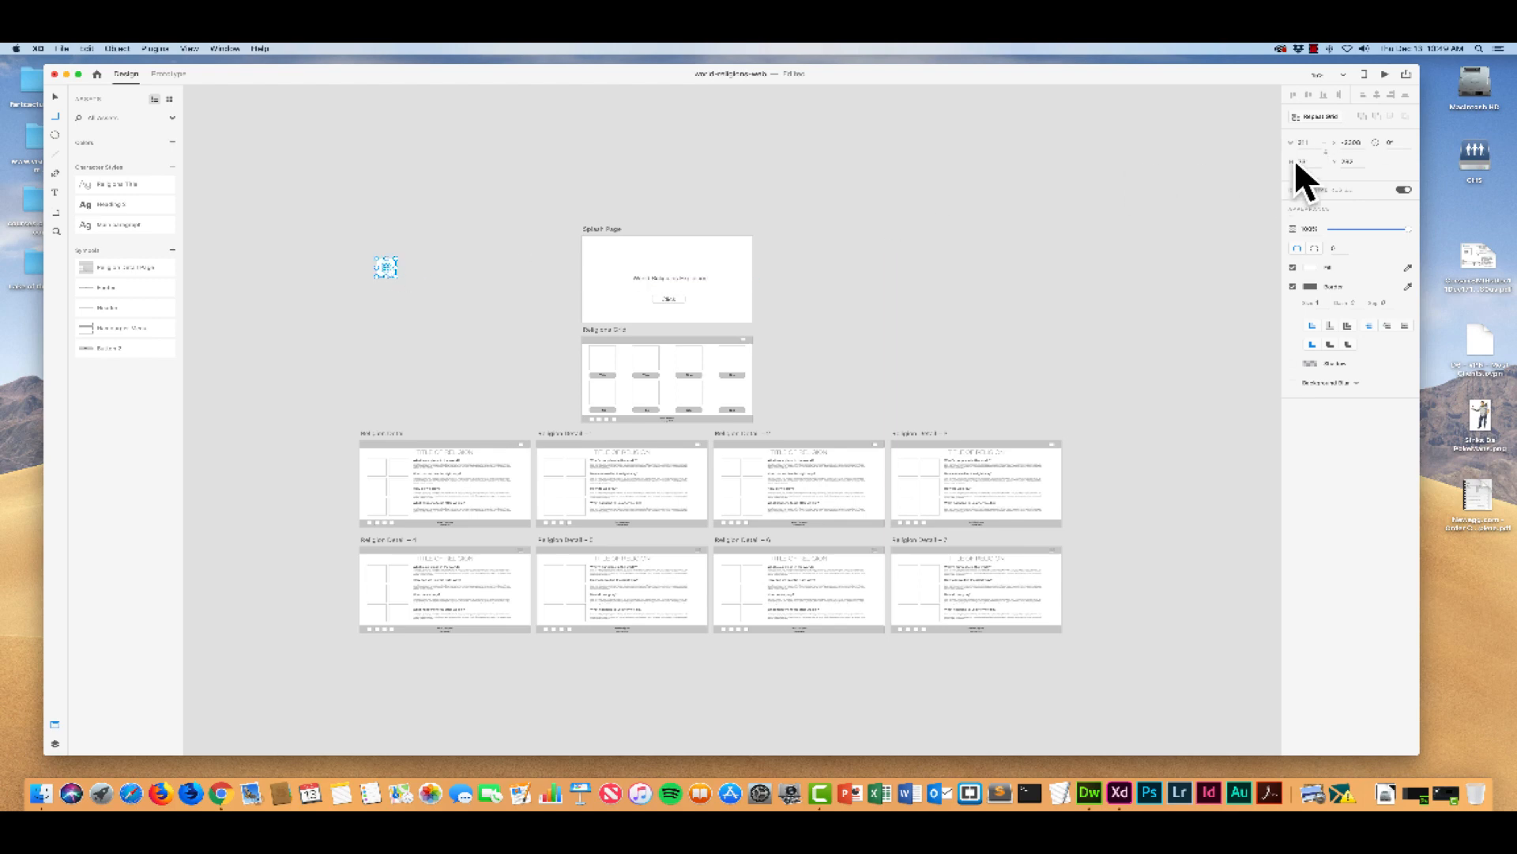
{"action": "left_click", "coordinate": [54, 99]}
{"action": "left_click", "coordinate": [1312, 142]}
{"action": "type", "text": "300"}
{"action": "left_click", "coordinate": [1312, 162]}
{"action": "type", "text": "220"}
{"action": "key", "text": "Return"}
{"action": "left_click_drag", "start_coordinate": [380, 270], "coordinate": [485, 273]}
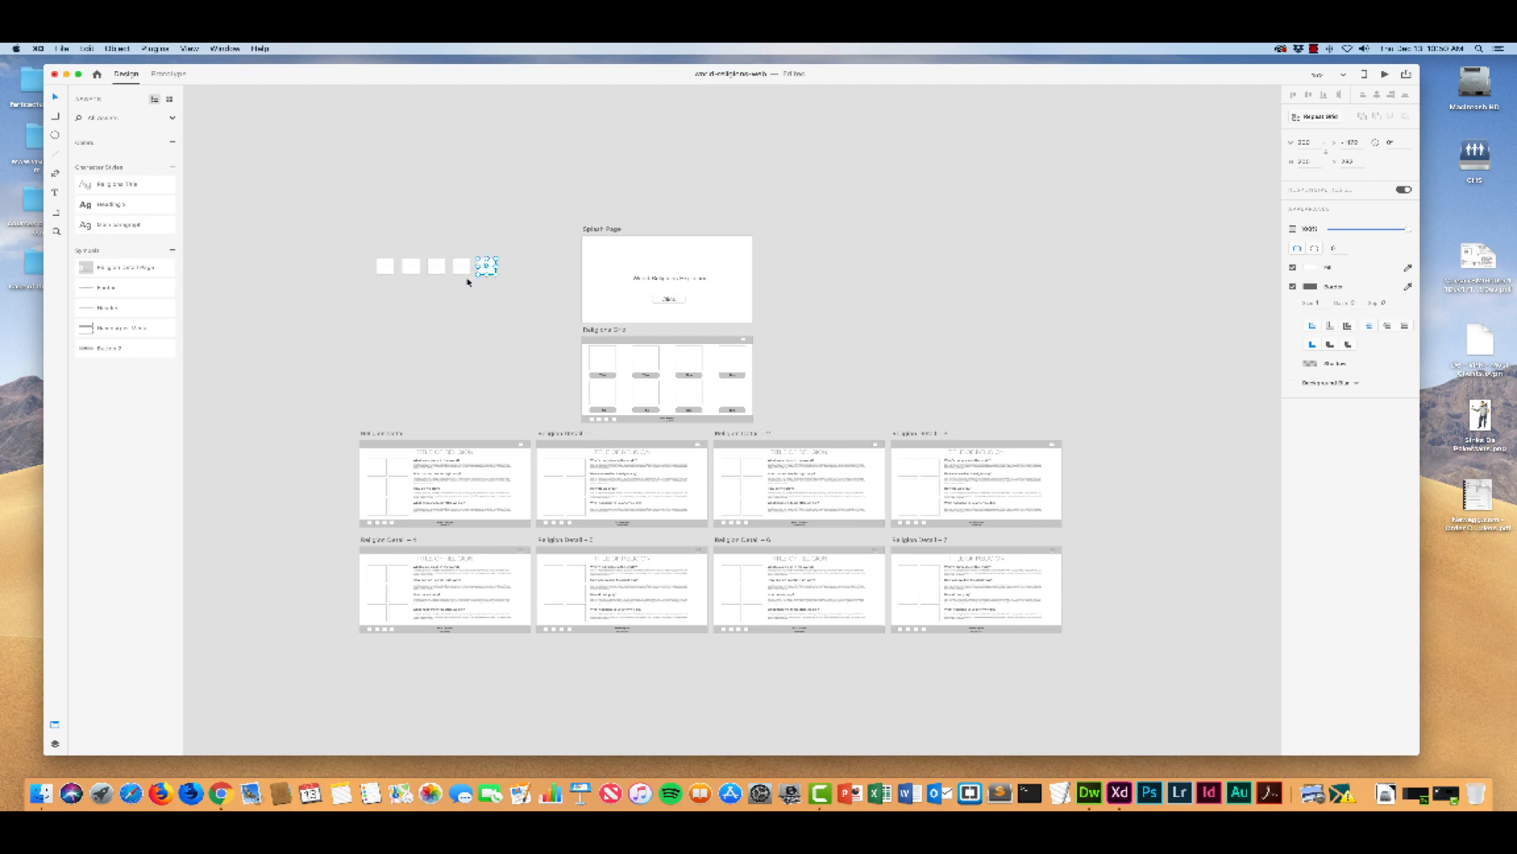
Step: Fill the second square in the row with black
{"action": "left_click", "coordinate": [386, 267]}
{"action": "left_click", "coordinate": [411, 270]}
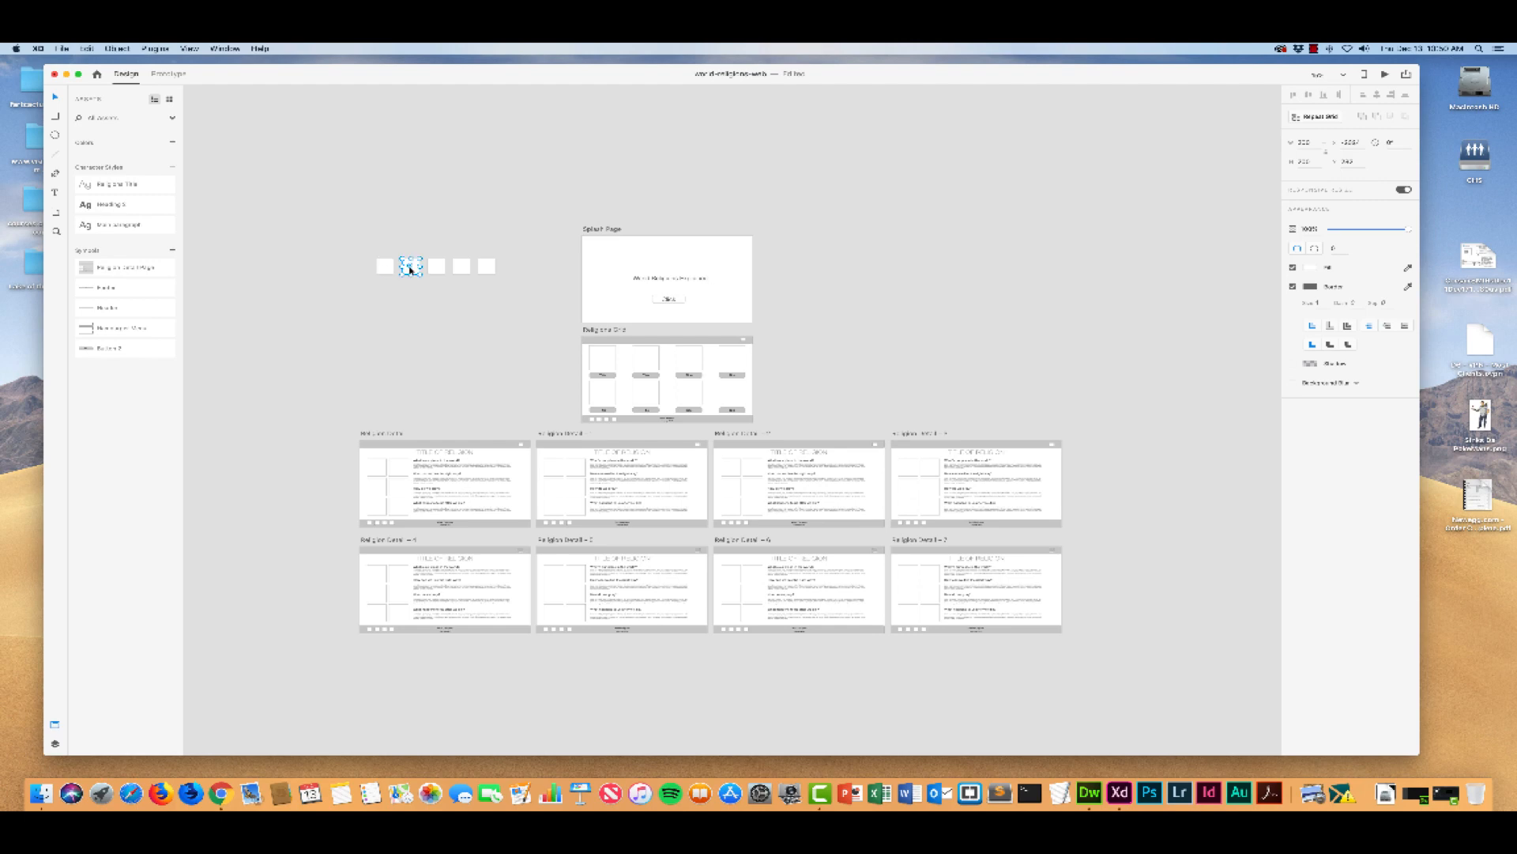
{"action": "left_click", "coordinate": [1311, 267]}
{"action": "left_click_drag", "start_coordinate": [1189, 290], "coordinate": [1139, 317]}
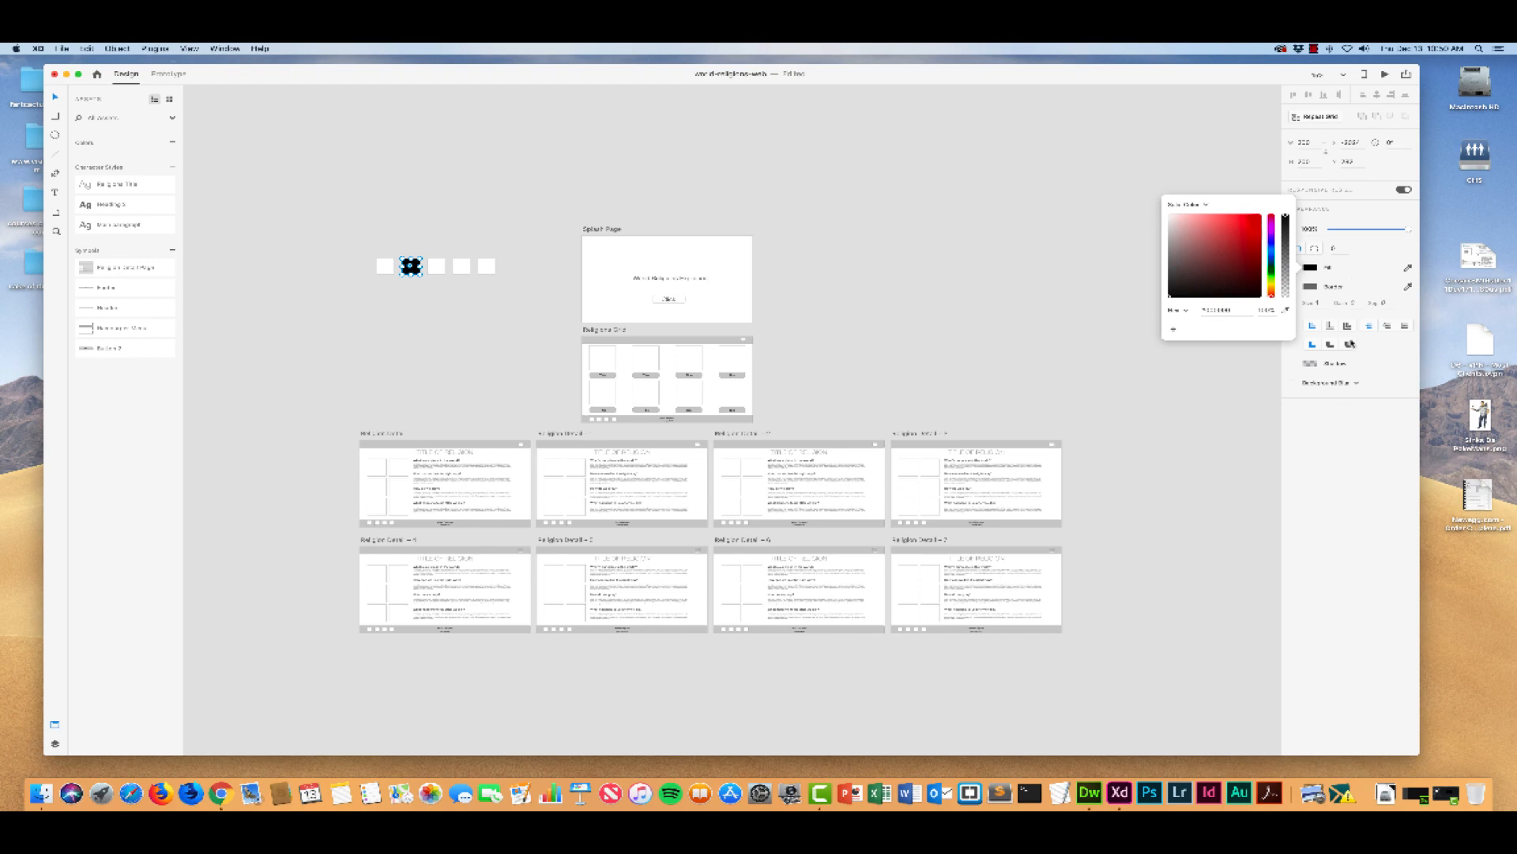
Step: Fill the third square in the row with dark gray by entering its hex code
{"action": "left_click", "coordinate": [437, 265]}
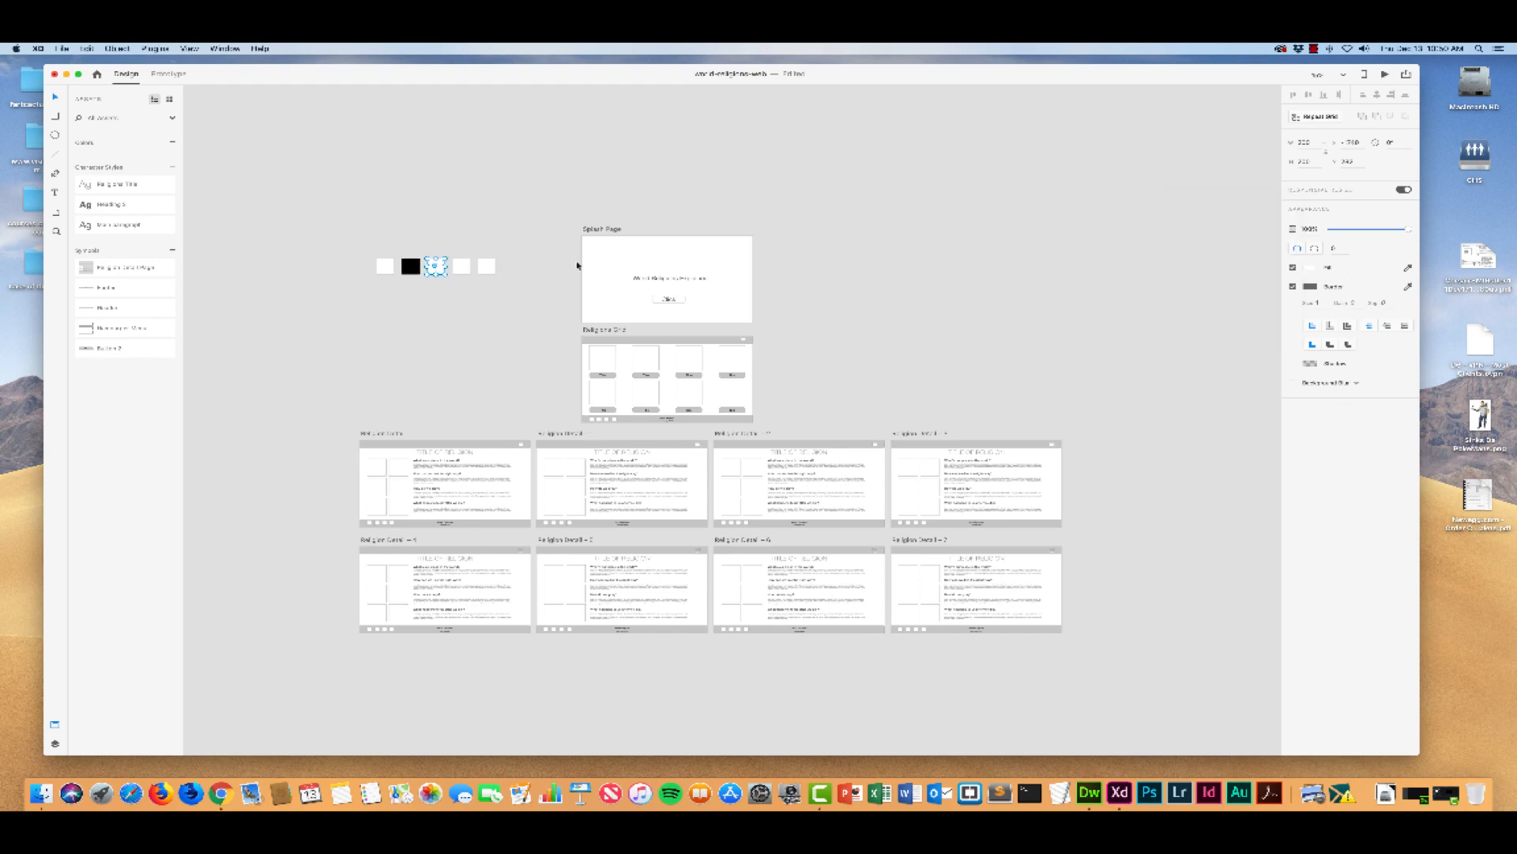
{"action": "left_click", "coordinate": [1310, 267]}
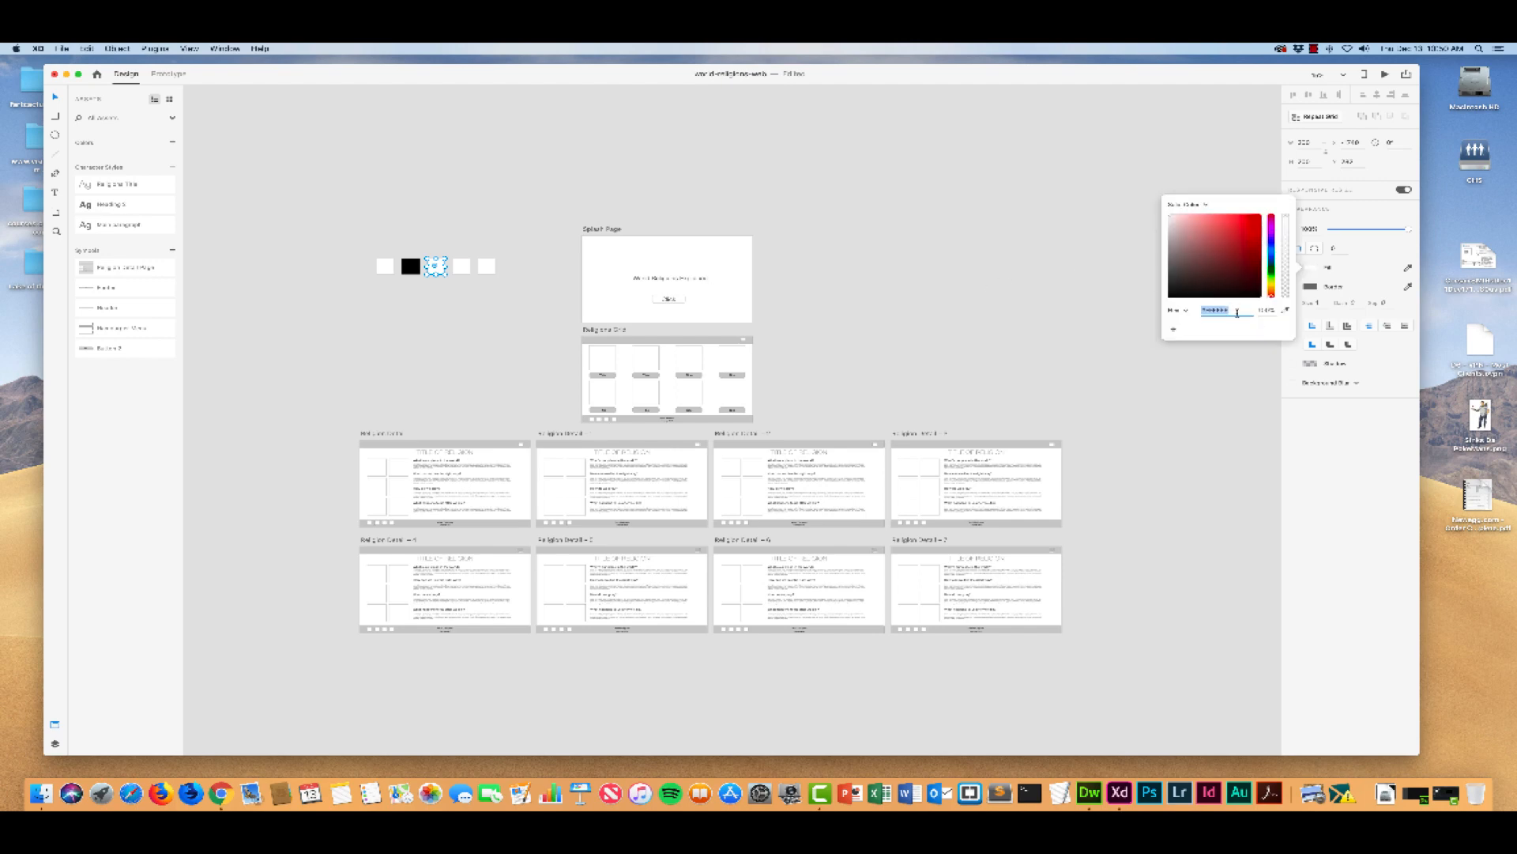
{"action": "key", "text": "BackSpace"}
{"action": "key", "text": "Return"}
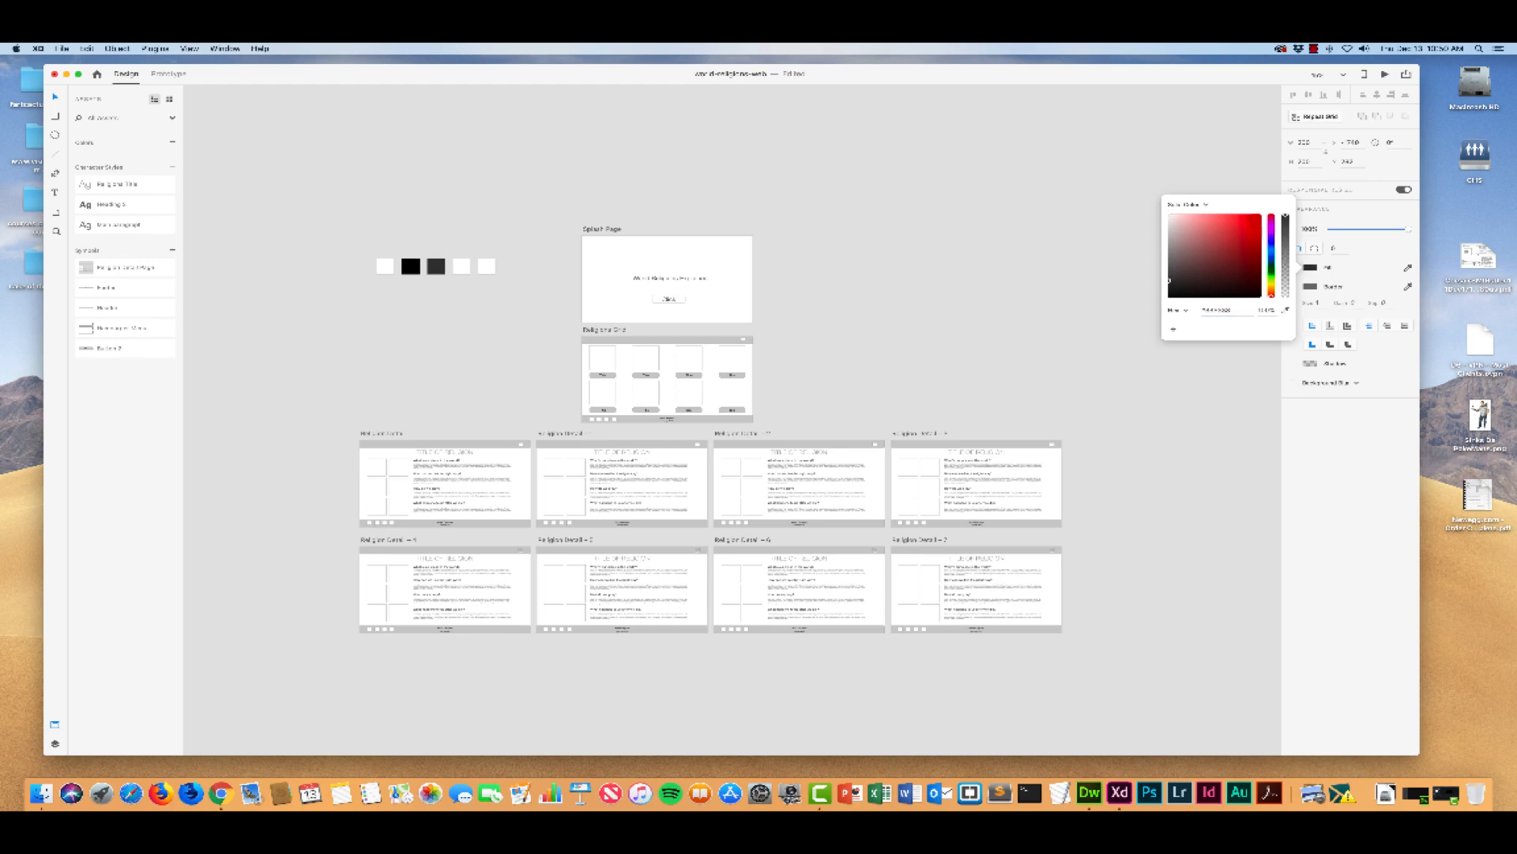
Step: Try a bright blue fill on the third square and undo it
{"action": "left_click", "coordinate": [1271, 251]}
{"action": "left_click_drag", "start_coordinate": [1240, 243], "coordinate": [1268, 208]}
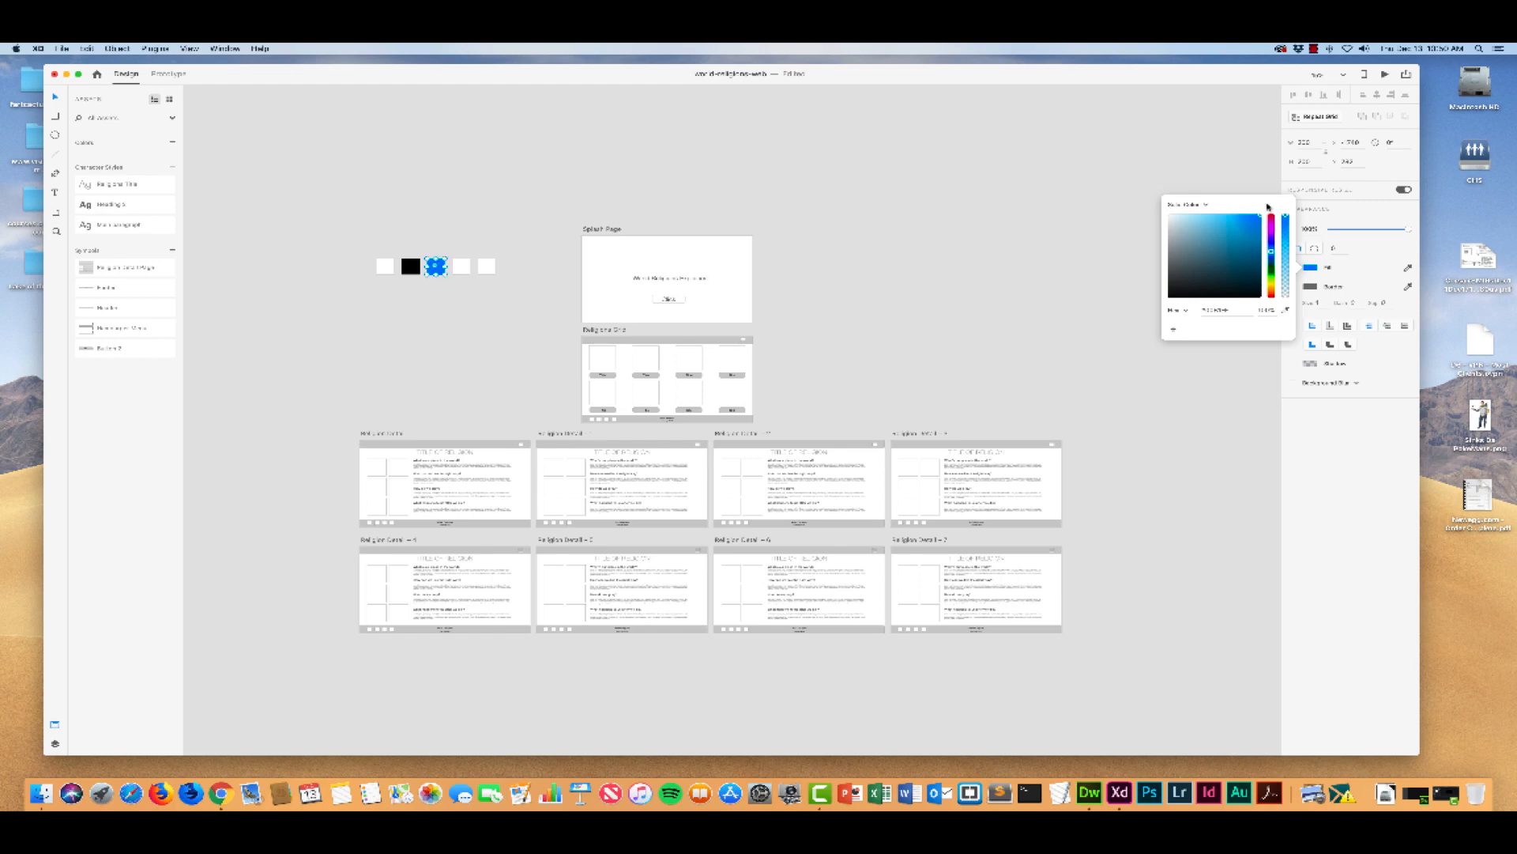
{"action": "key", "text": "super+z"}
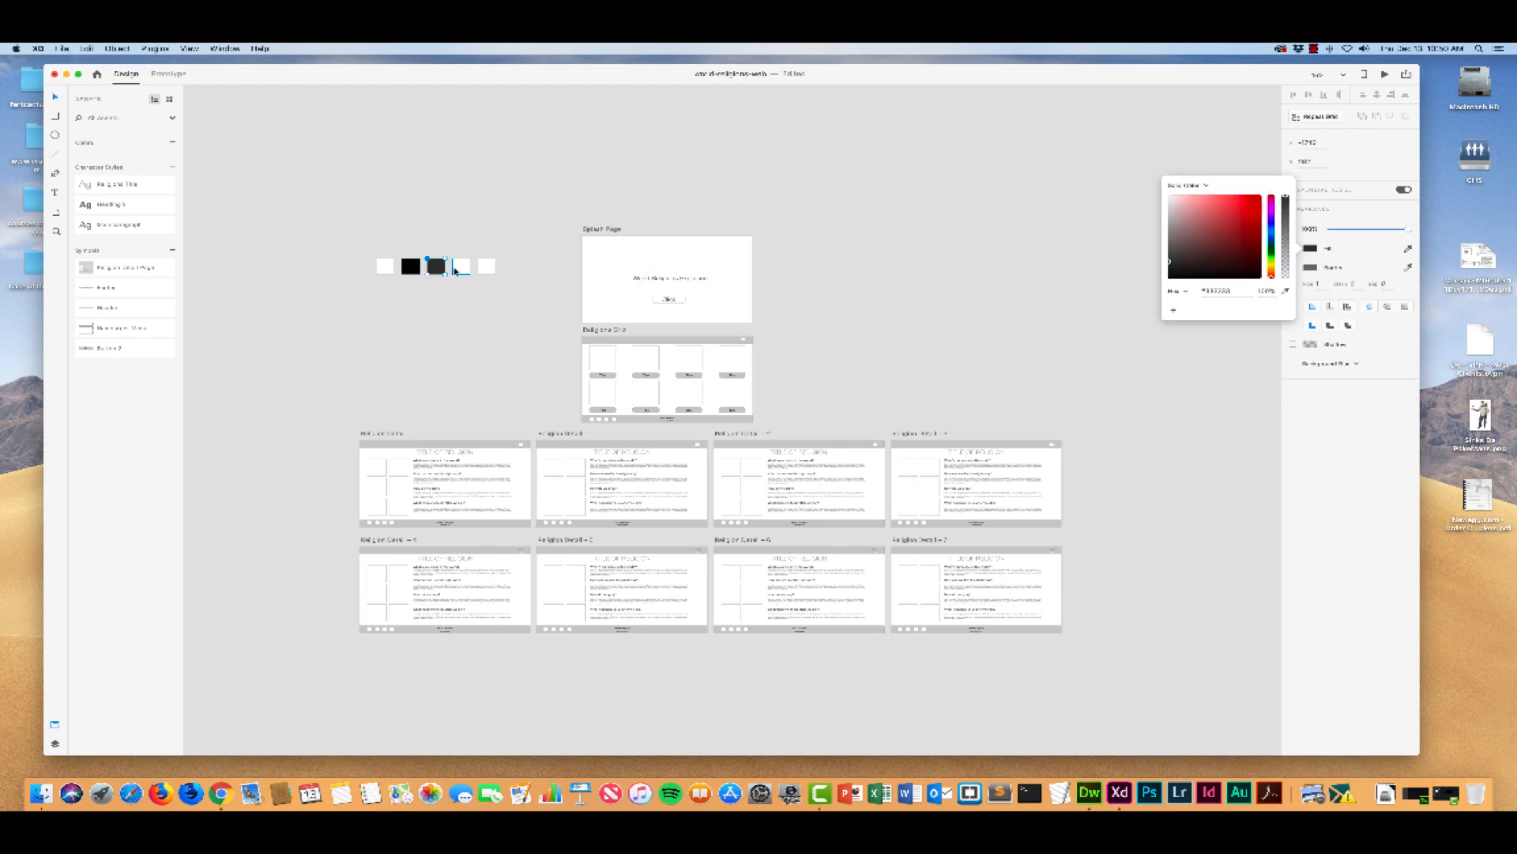
Step: Give the fourth square a bright blue border
{"action": "left_click", "coordinate": [460, 266]}
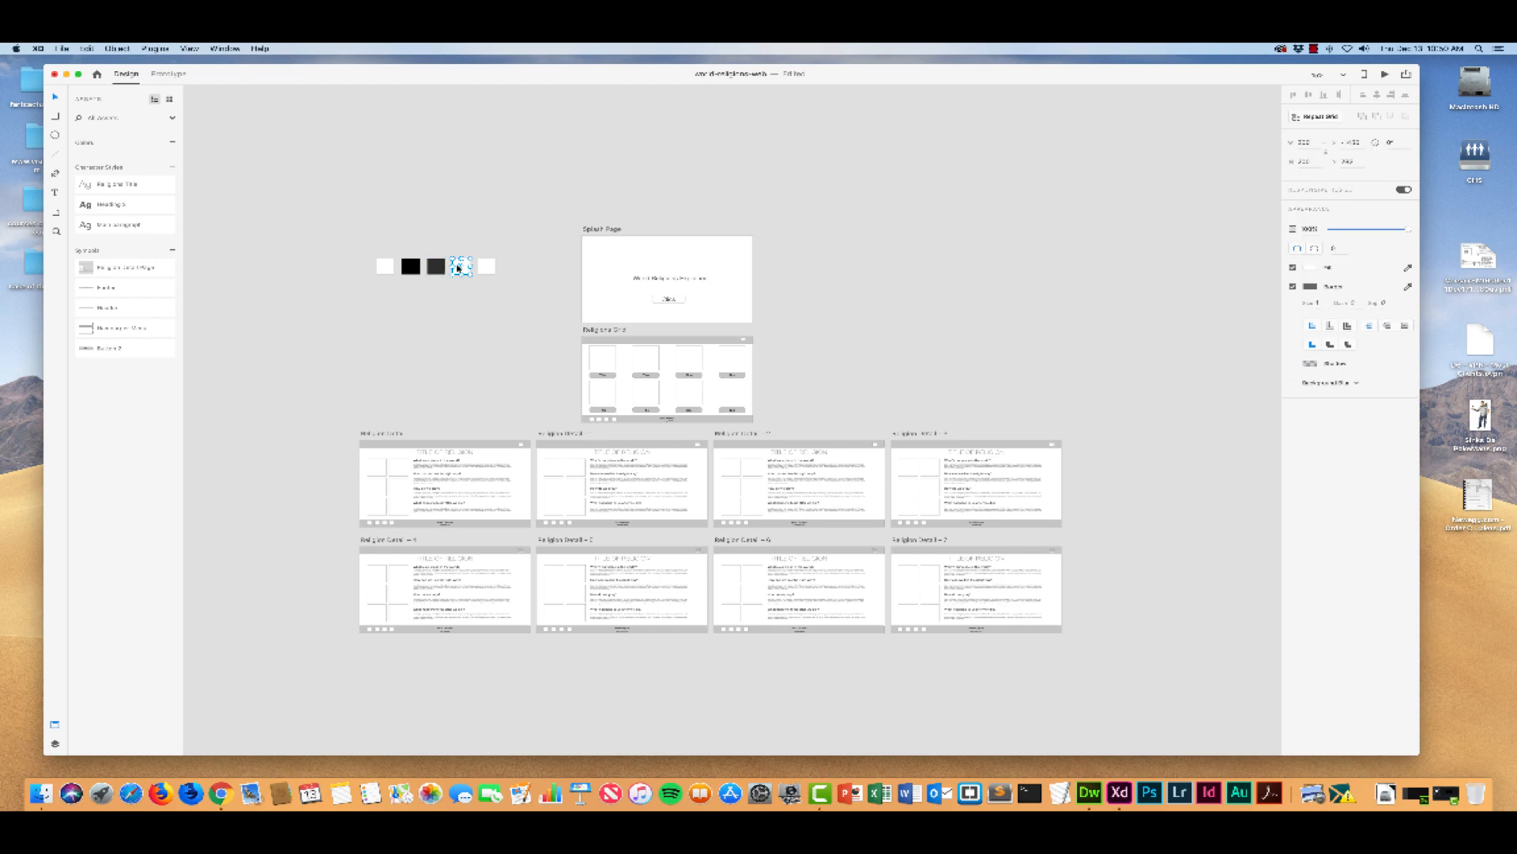
{"action": "left_click", "coordinate": [1312, 287]}
{"action": "left_click", "coordinate": [1272, 265]}
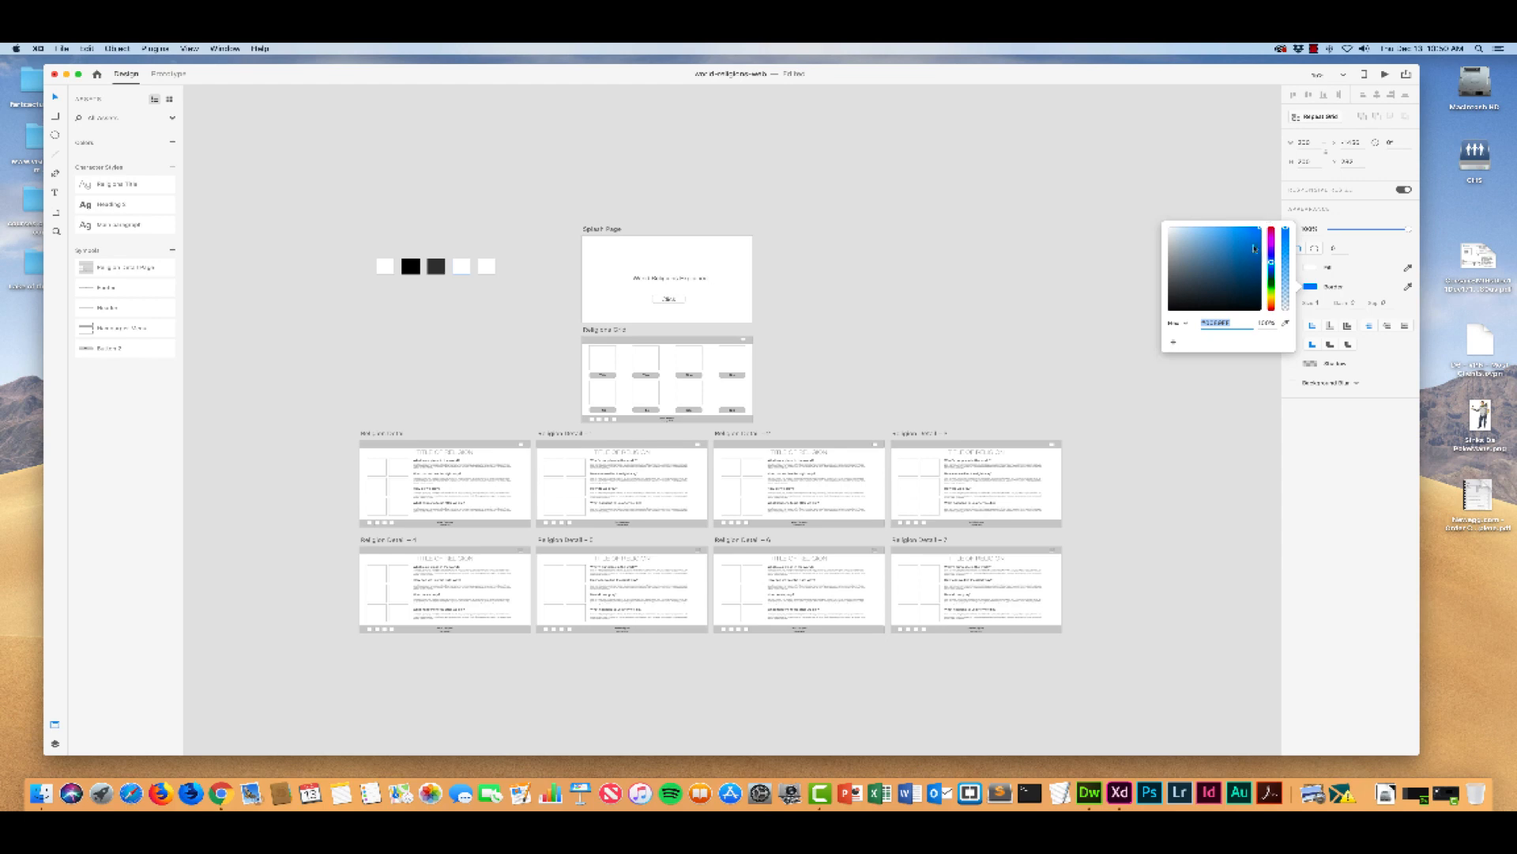
{"action": "left_click", "coordinate": [1221, 275]}
{"action": "key", "text": "Return"}
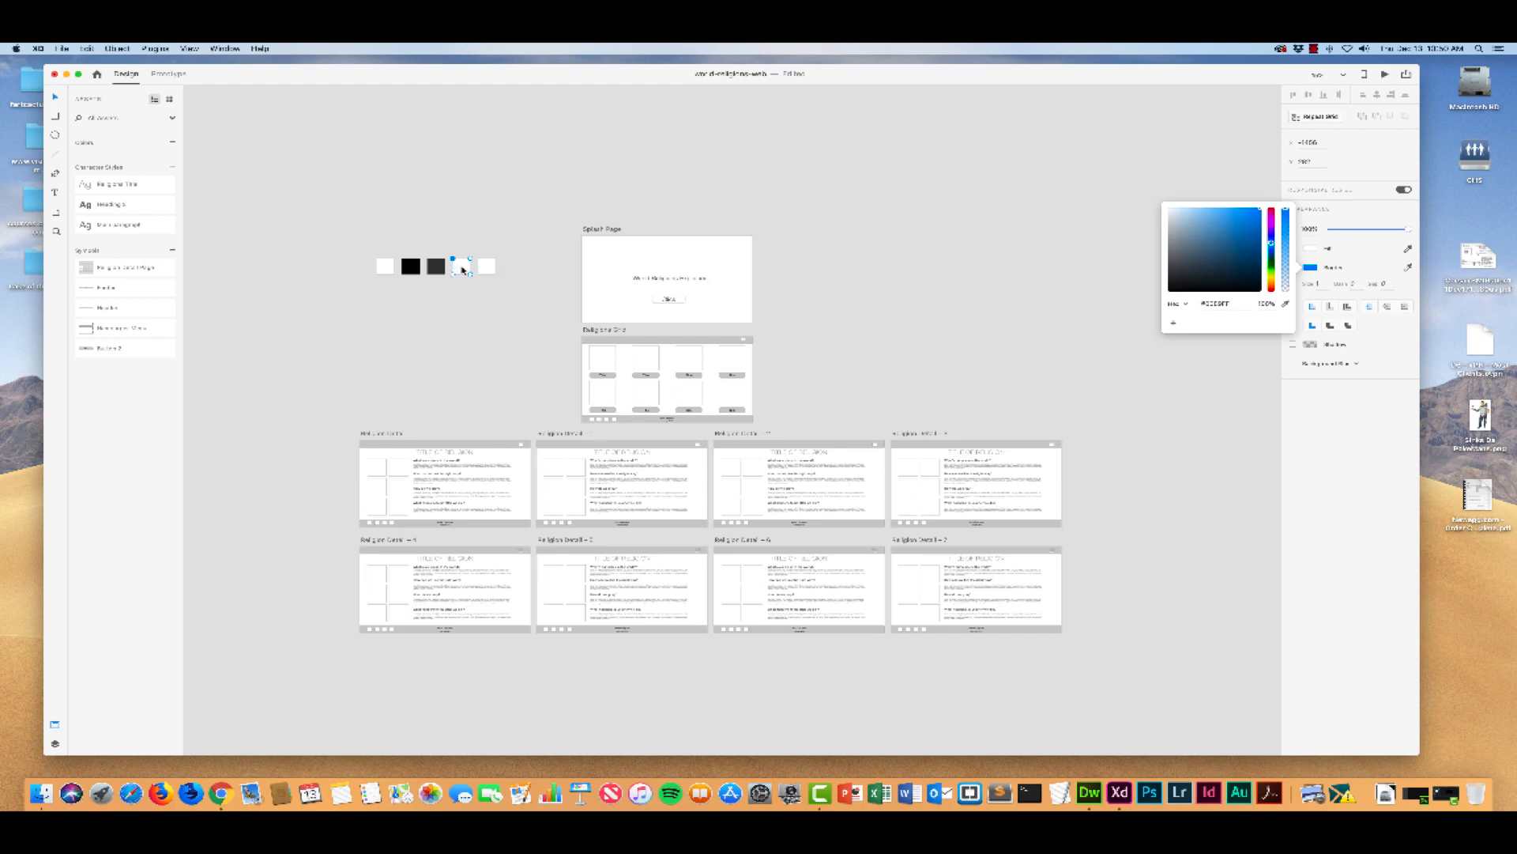
Step: Set the fourth square's border color to black
{"action": "left_click", "coordinate": [464, 265]}
{"action": "key", "text": "Escape"}
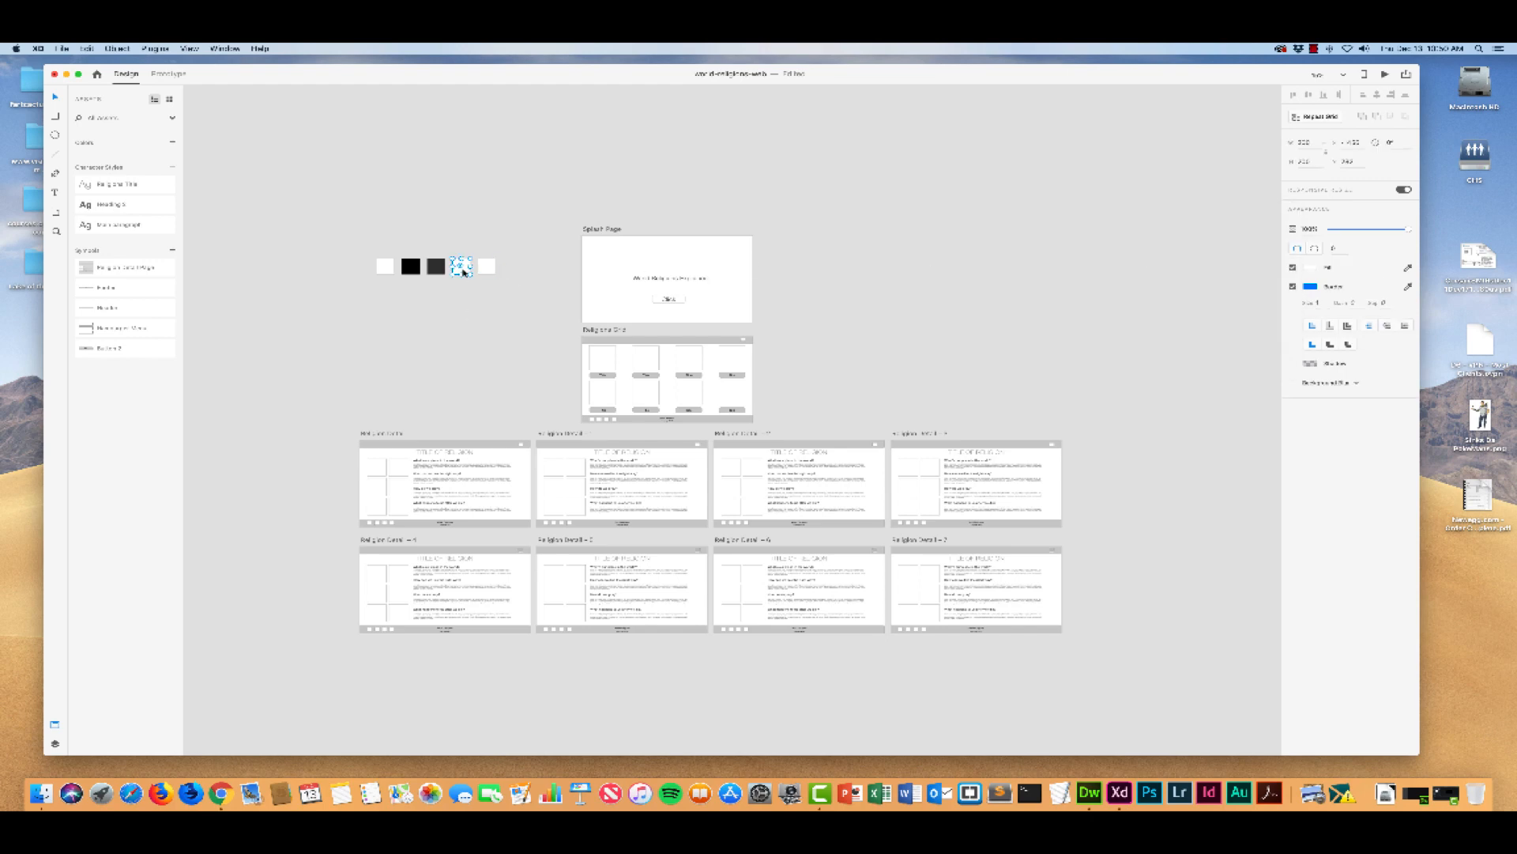
{"action": "left_click", "coordinate": [1311, 288]}
{"action": "left_click_drag", "start_coordinate": [1177, 261], "coordinate": [1158, 332]}
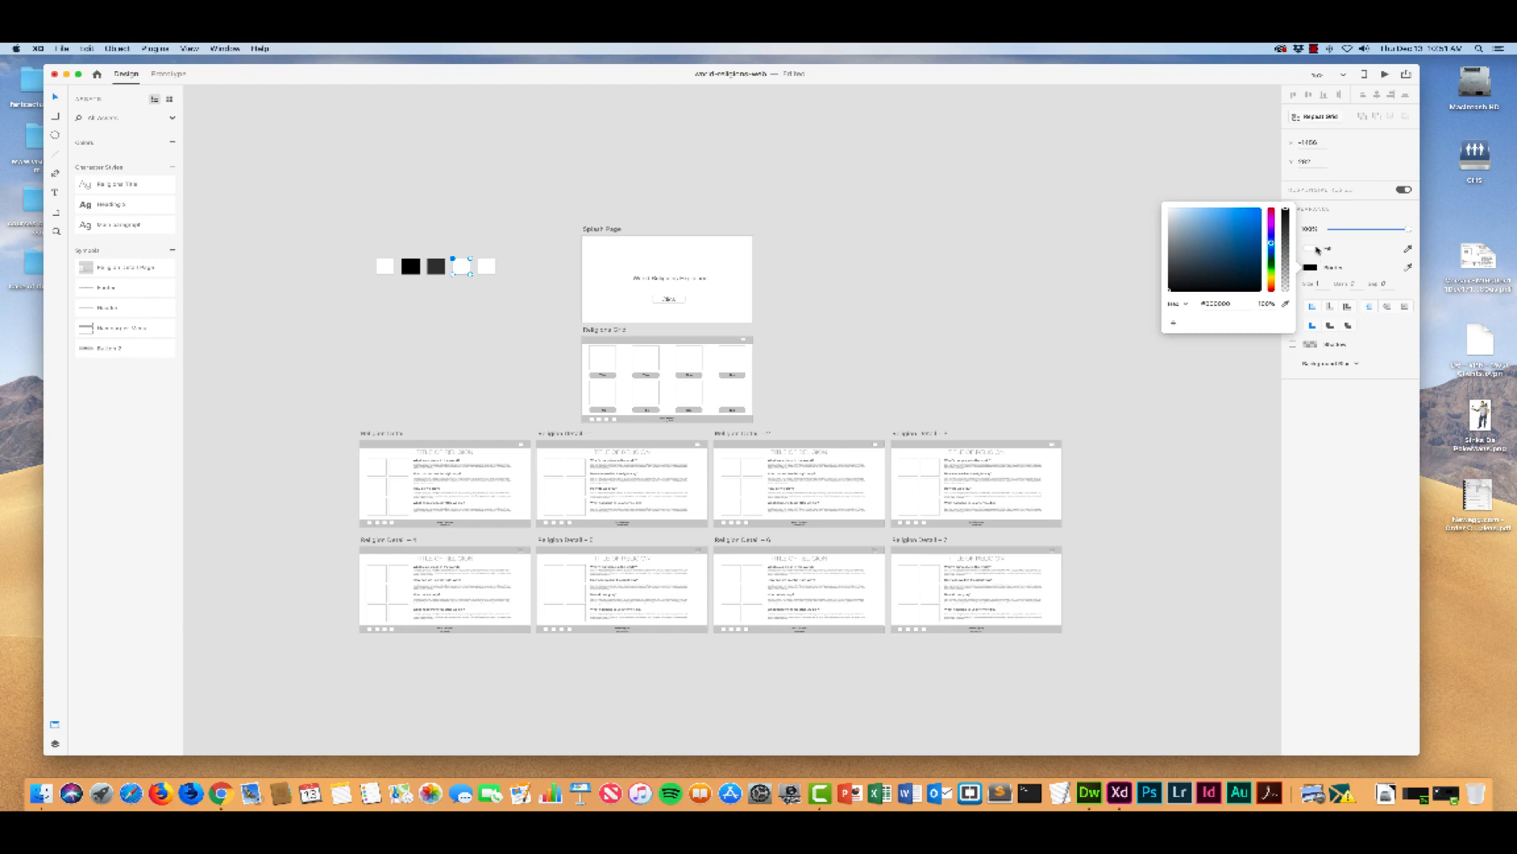
Step: Fill the fourth square with bright blue
{"action": "left_click", "coordinate": [1313, 249]}
{"action": "left_click", "coordinate": [1271, 229]}
{"action": "left_click", "coordinate": [1255, 197]}
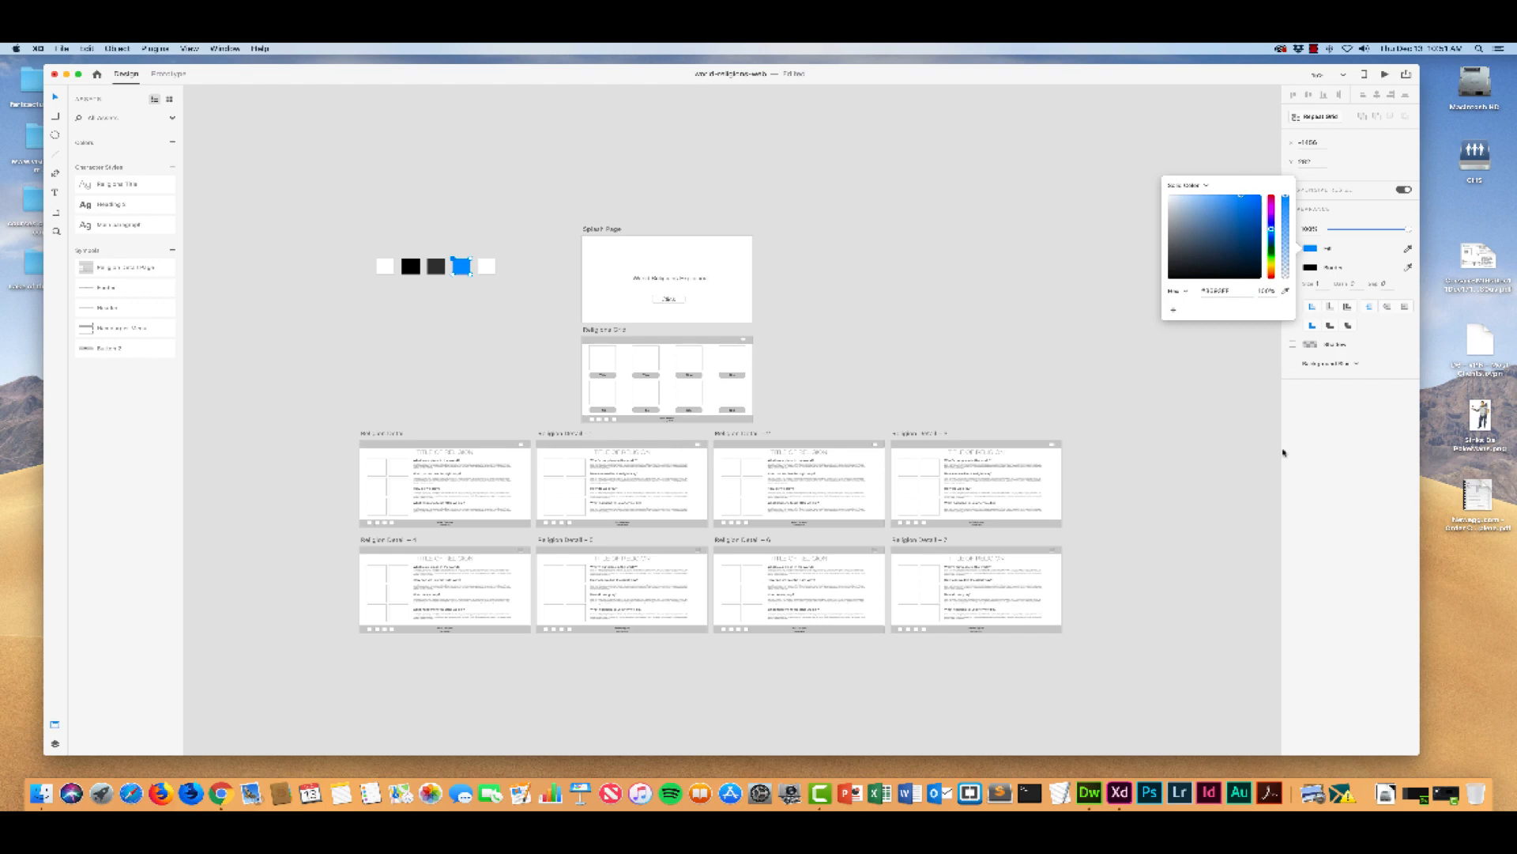
{"action": "left_click", "coordinate": [1358, 459]}
Step: Fill the fifth square in the row with deep blue and deselect it
{"action": "left_click", "coordinate": [486, 266]}
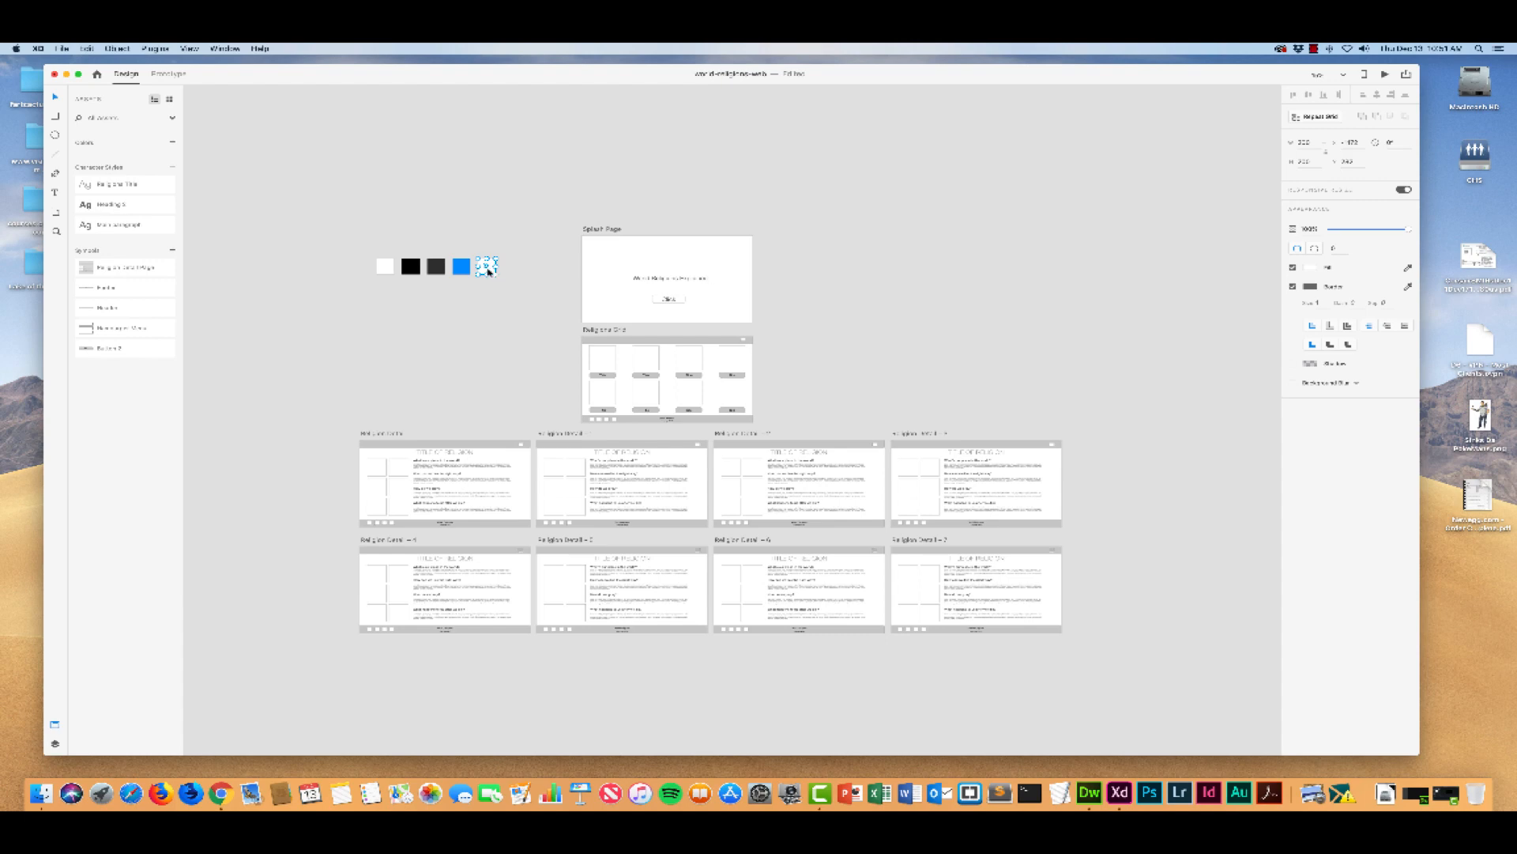
{"action": "double_click", "coordinate": [488, 271]}
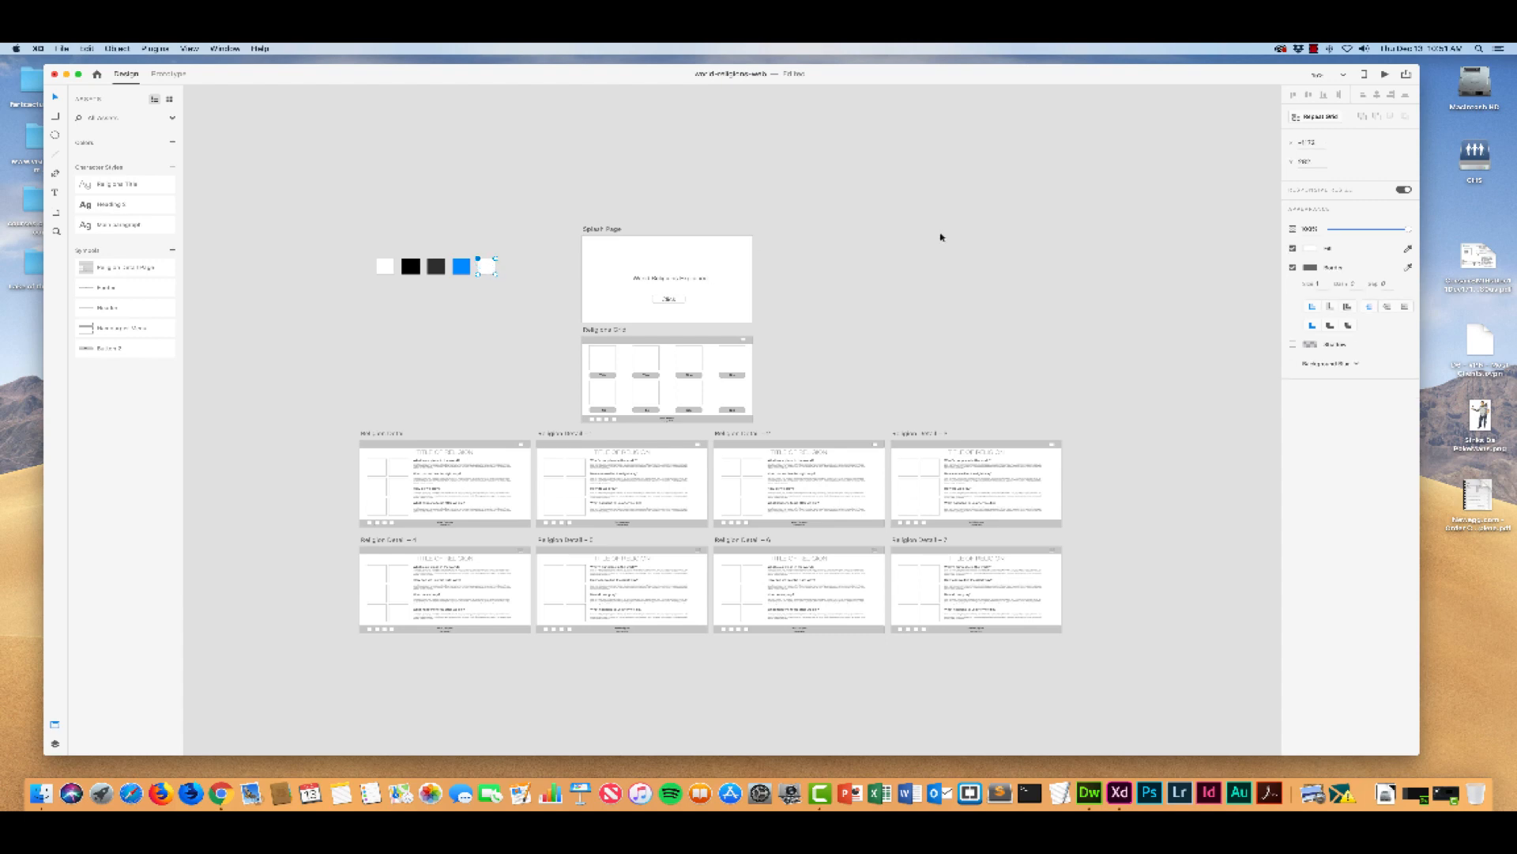
{"action": "left_click", "coordinate": [1311, 250]}
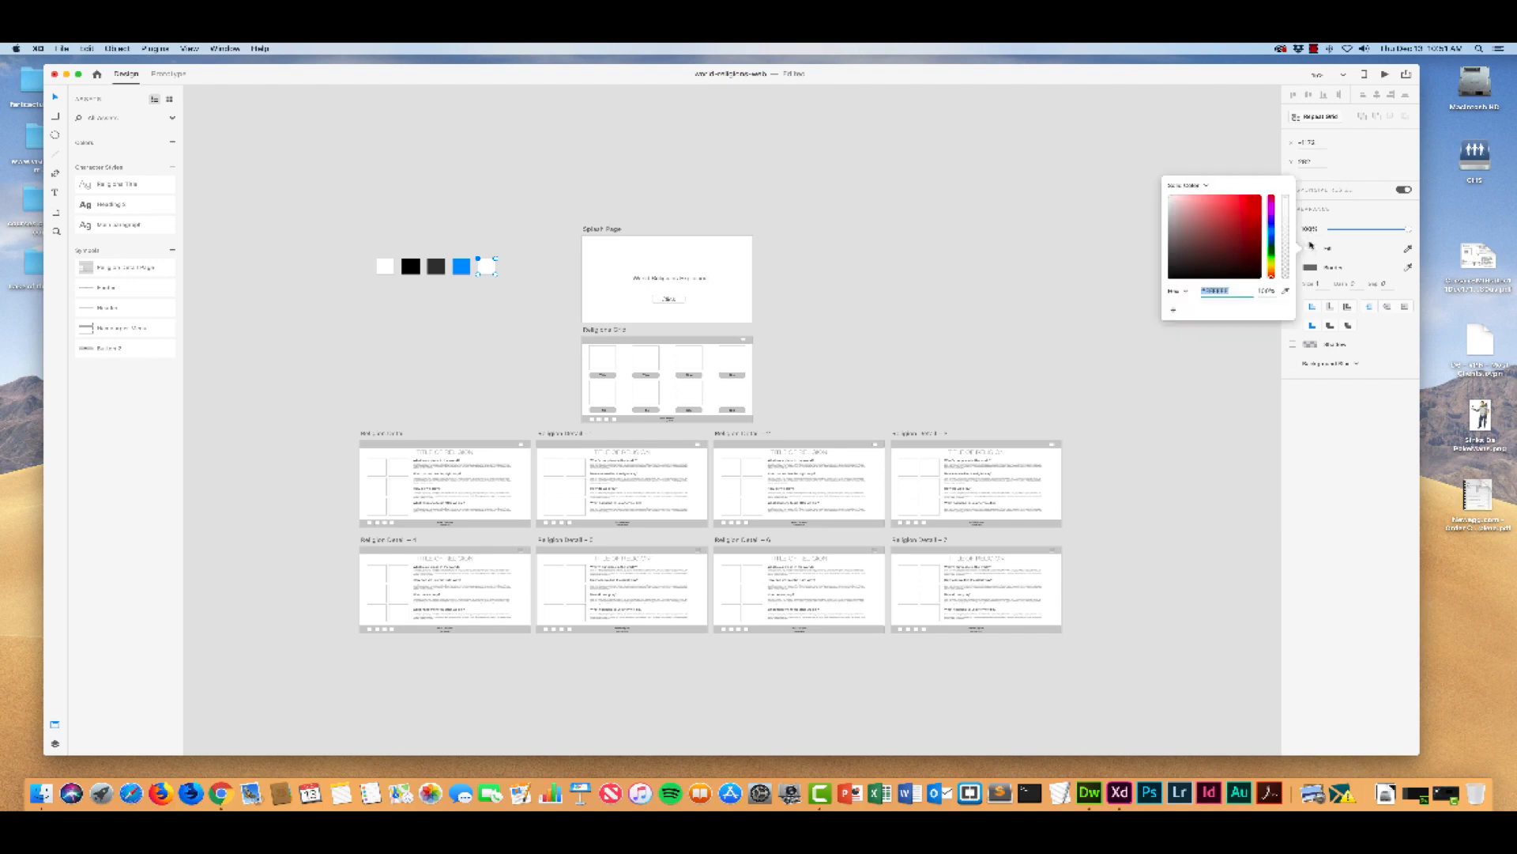
{"action": "left_click", "coordinate": [1272, 224]}
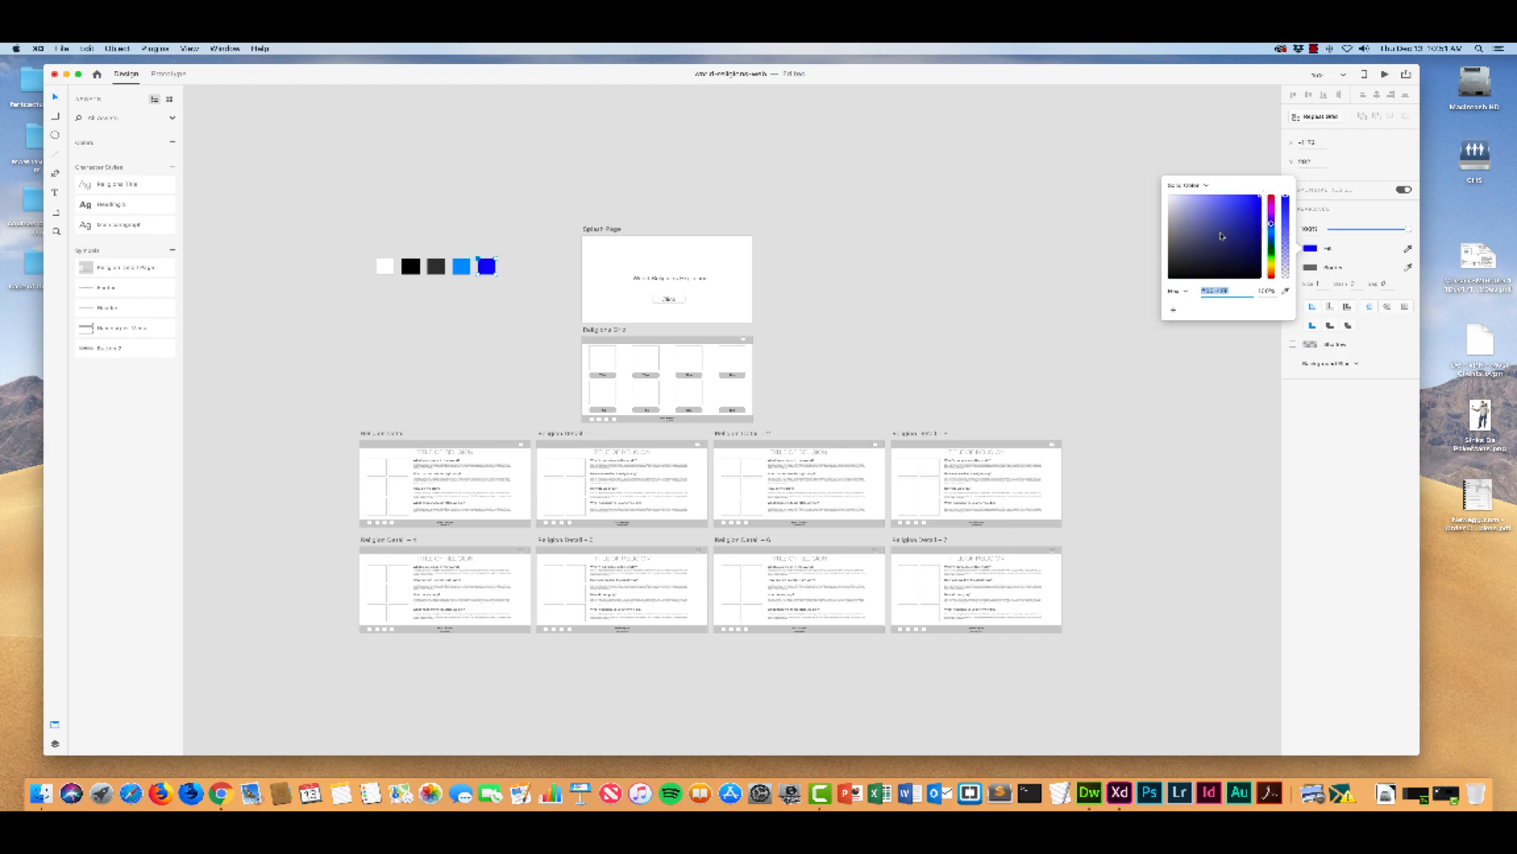
{"action": "left_click", "coordinate": [1335, 456]}
{"action": "left_click", "coordinate": [844, 293]}
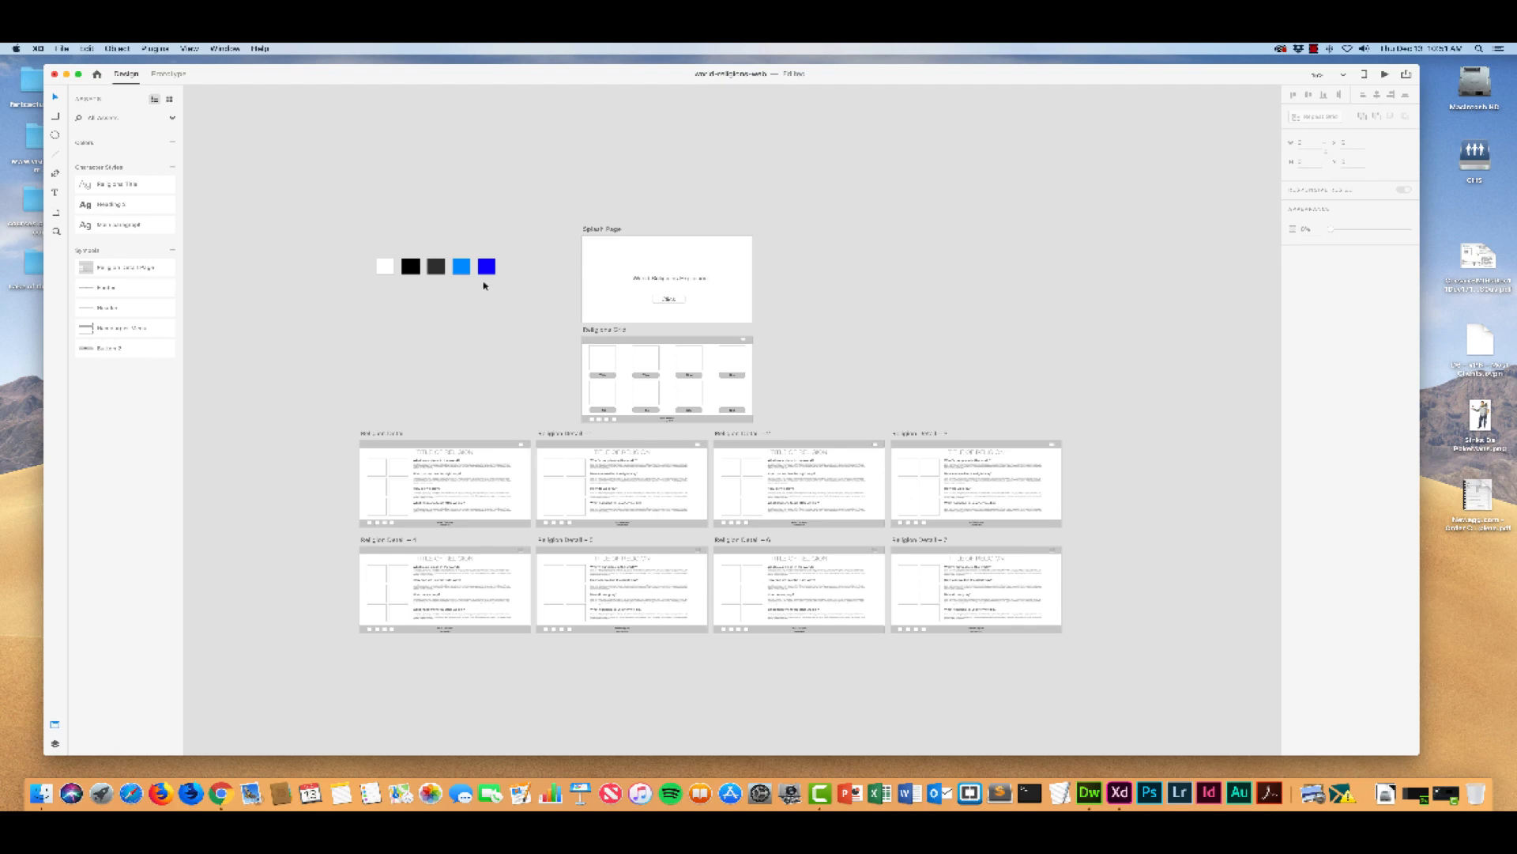
Step: Add the white square's fill and border colors to the document's color assets
{"action": "left_click", "coordinate": [386, 267]}
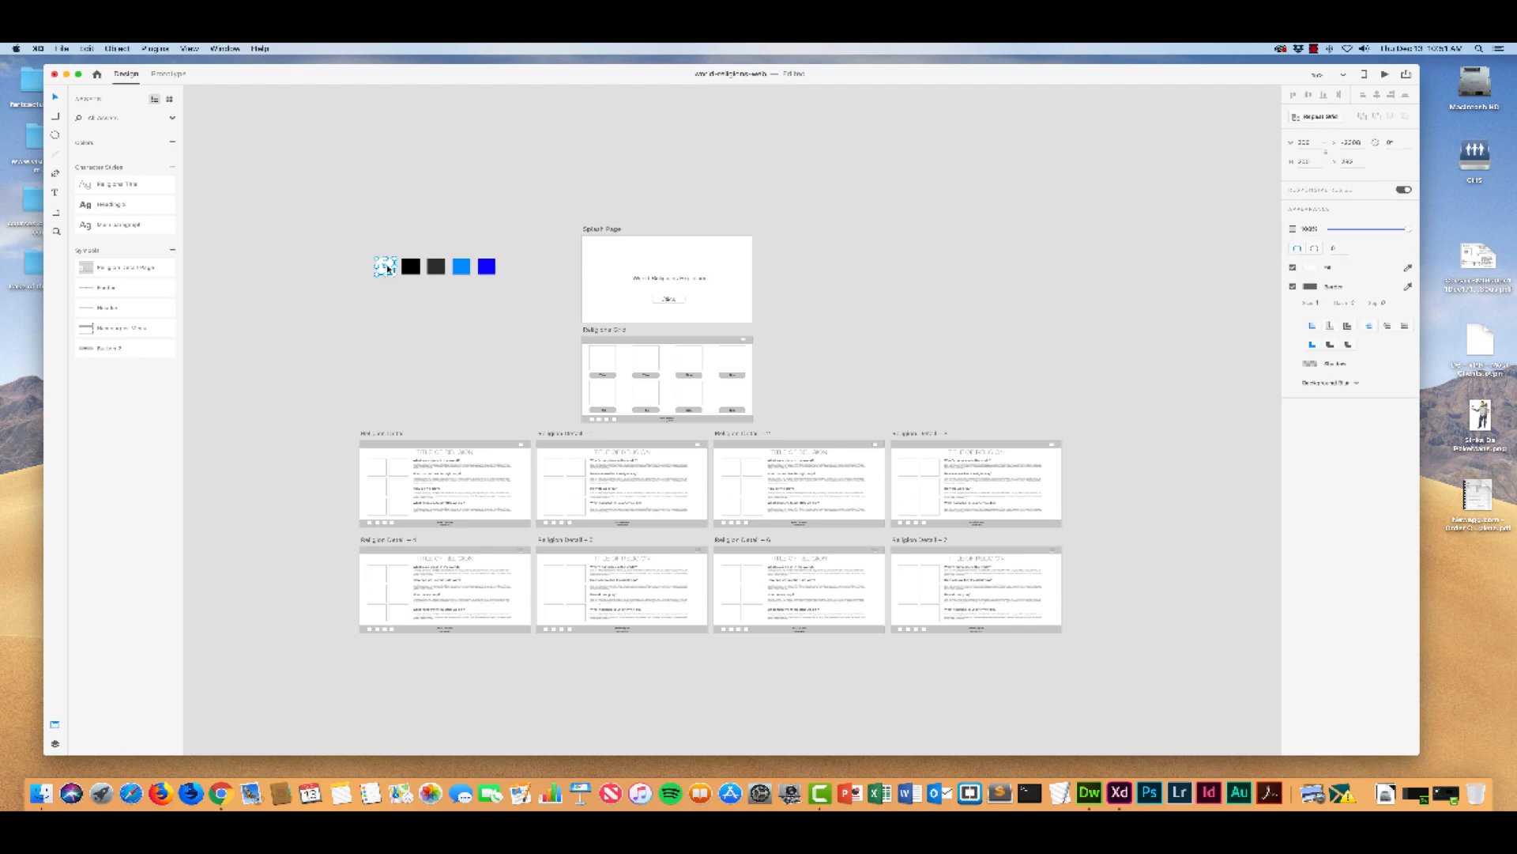
{"action": "left_click", "coordinate": [173, 143]}
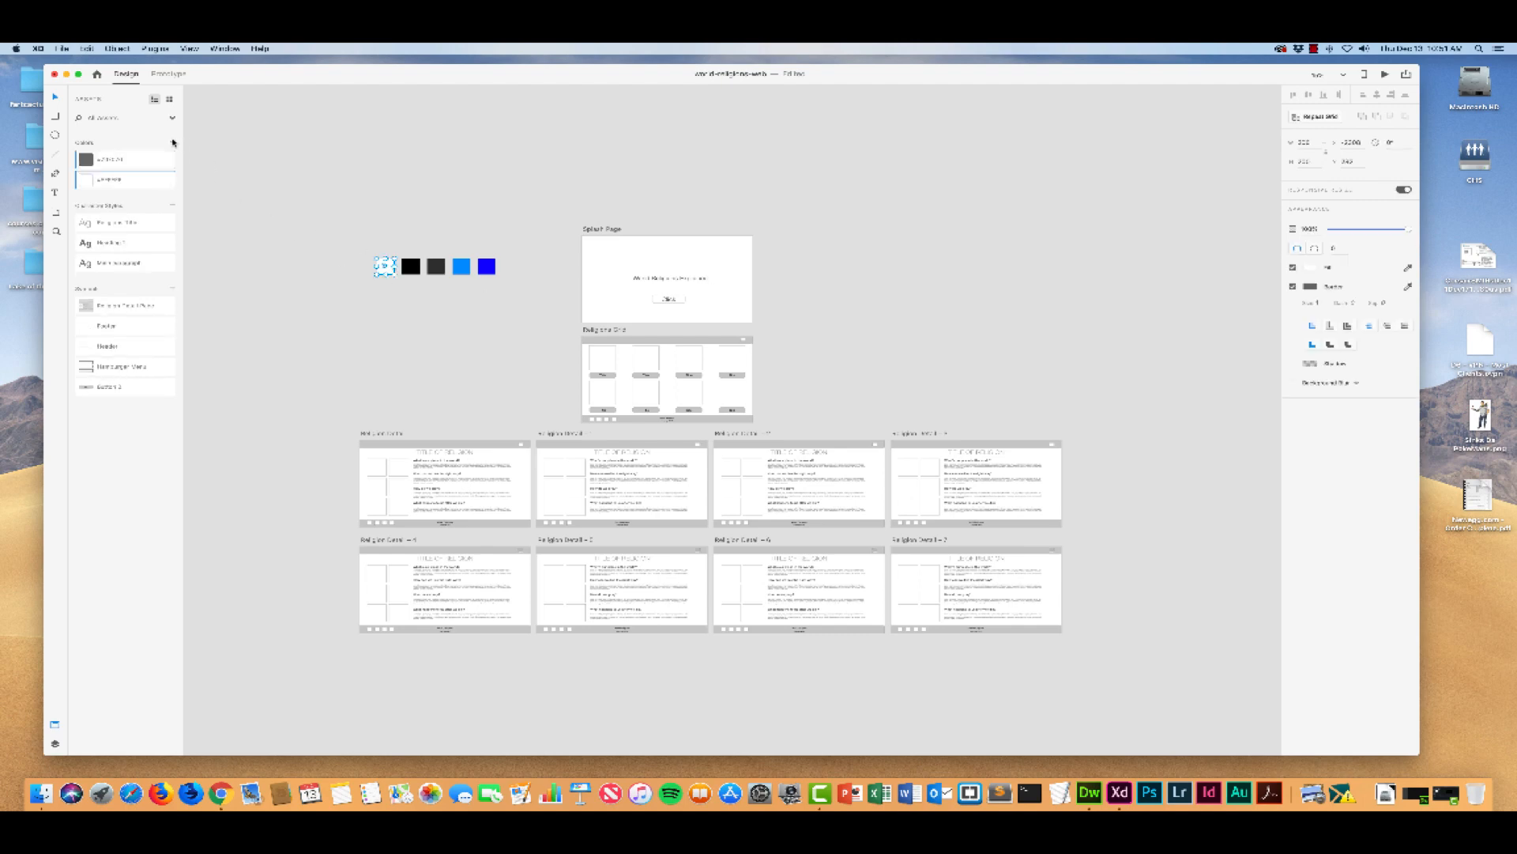
{"action": "left_click", "coordinate": [131, 165]}
{"action": "left_click", "coordinate": [134, 180]}
Step: Add the colors of the black, dark gray, bright blue and deep blue squares to the color assets, one square at a time
{"action": "left_click", "coordinate": [411, 267]}
{"action": "left_click", "coordinate": [172, 143]}
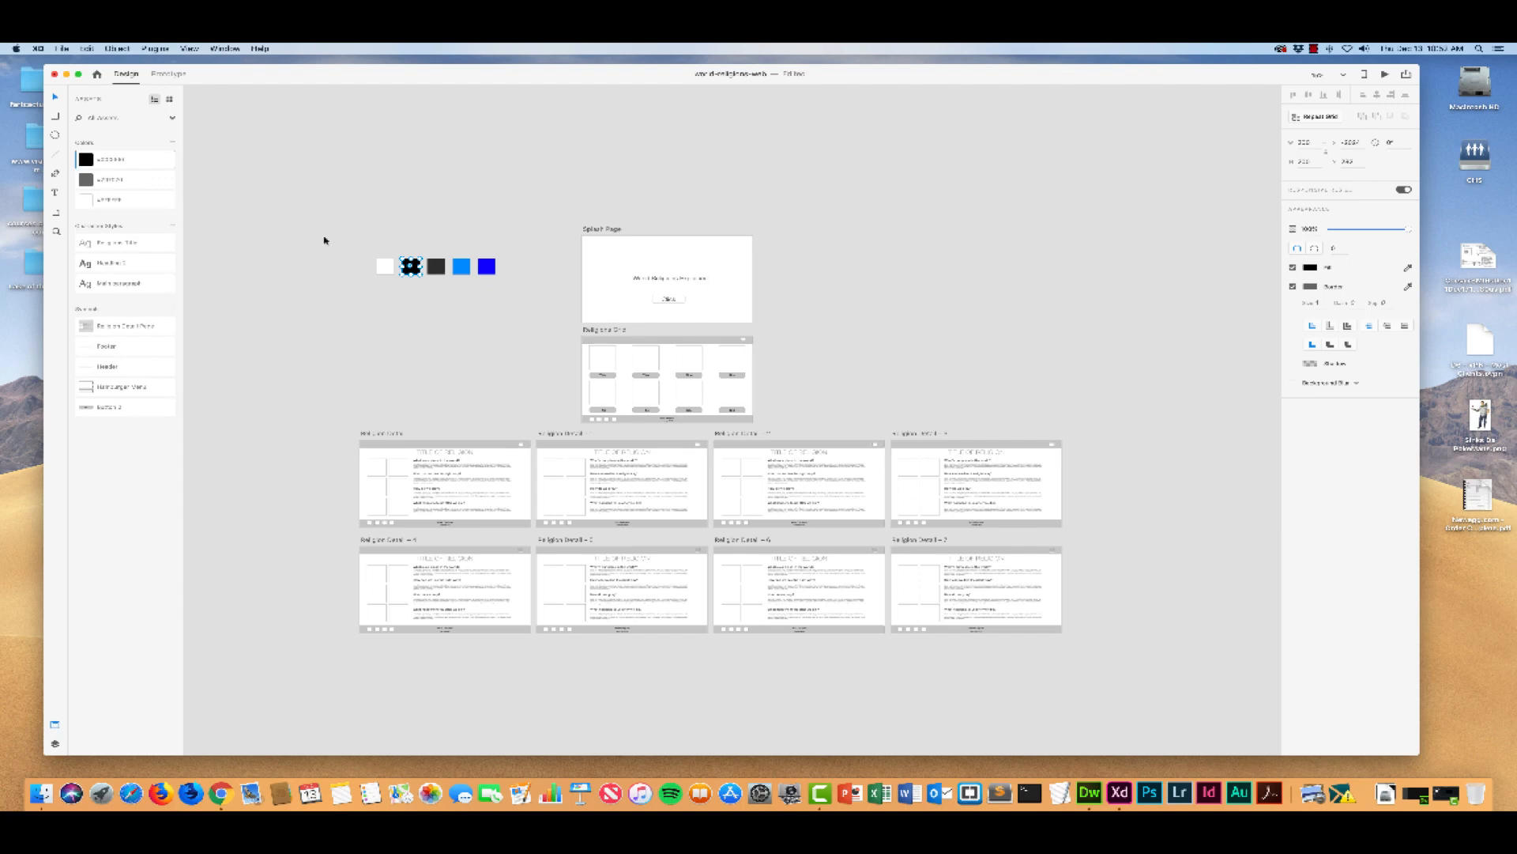
{"action": "left_click", "coordinate": [436, 266]}
{"action": "left_click", "coordinate": [172, 143]}
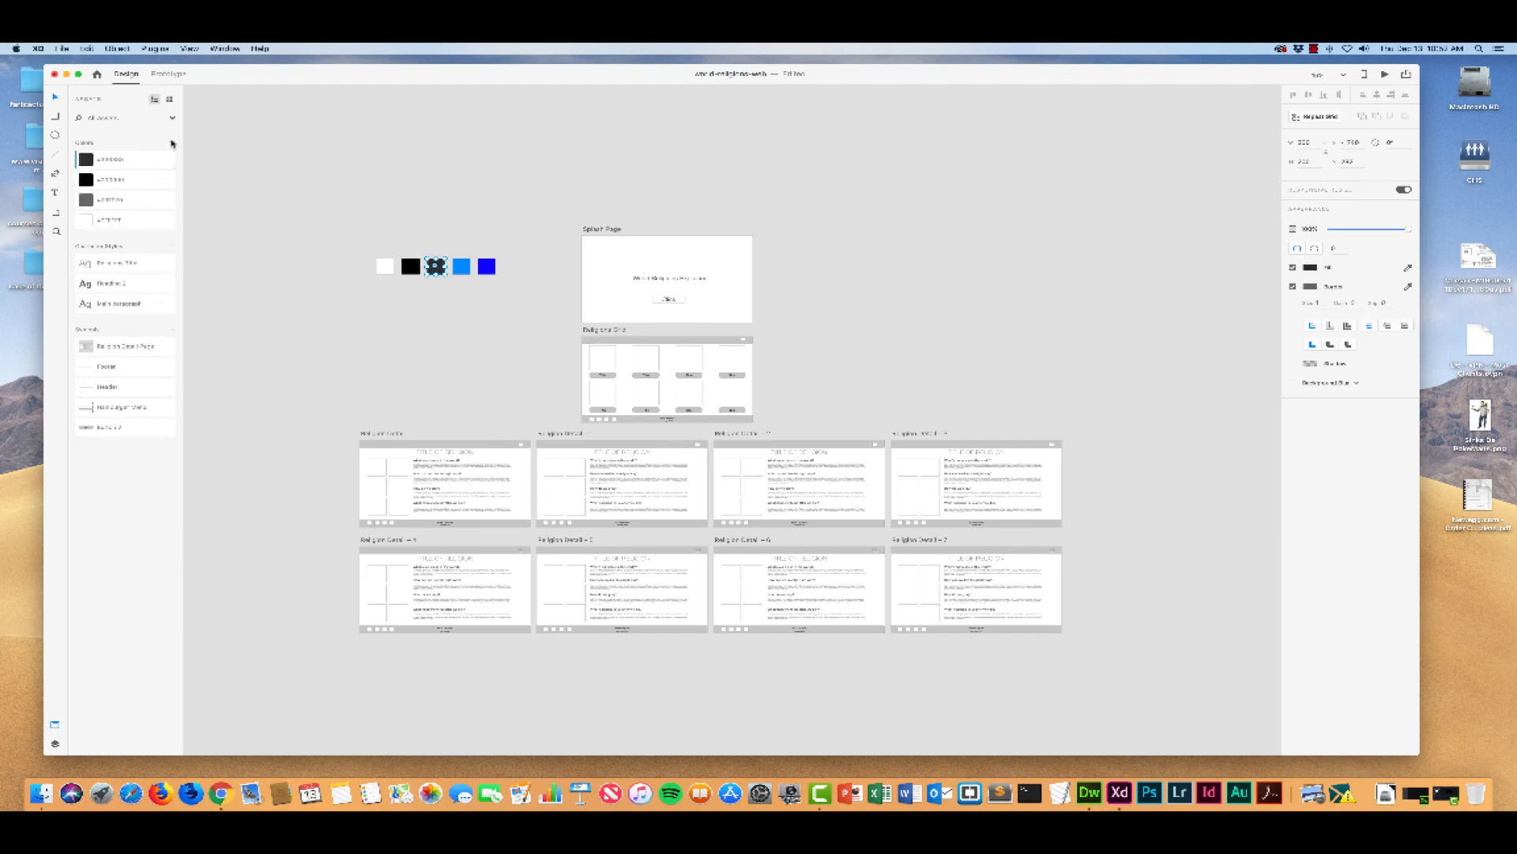
{"action": "left_click", "coordinate": [461, 267]}
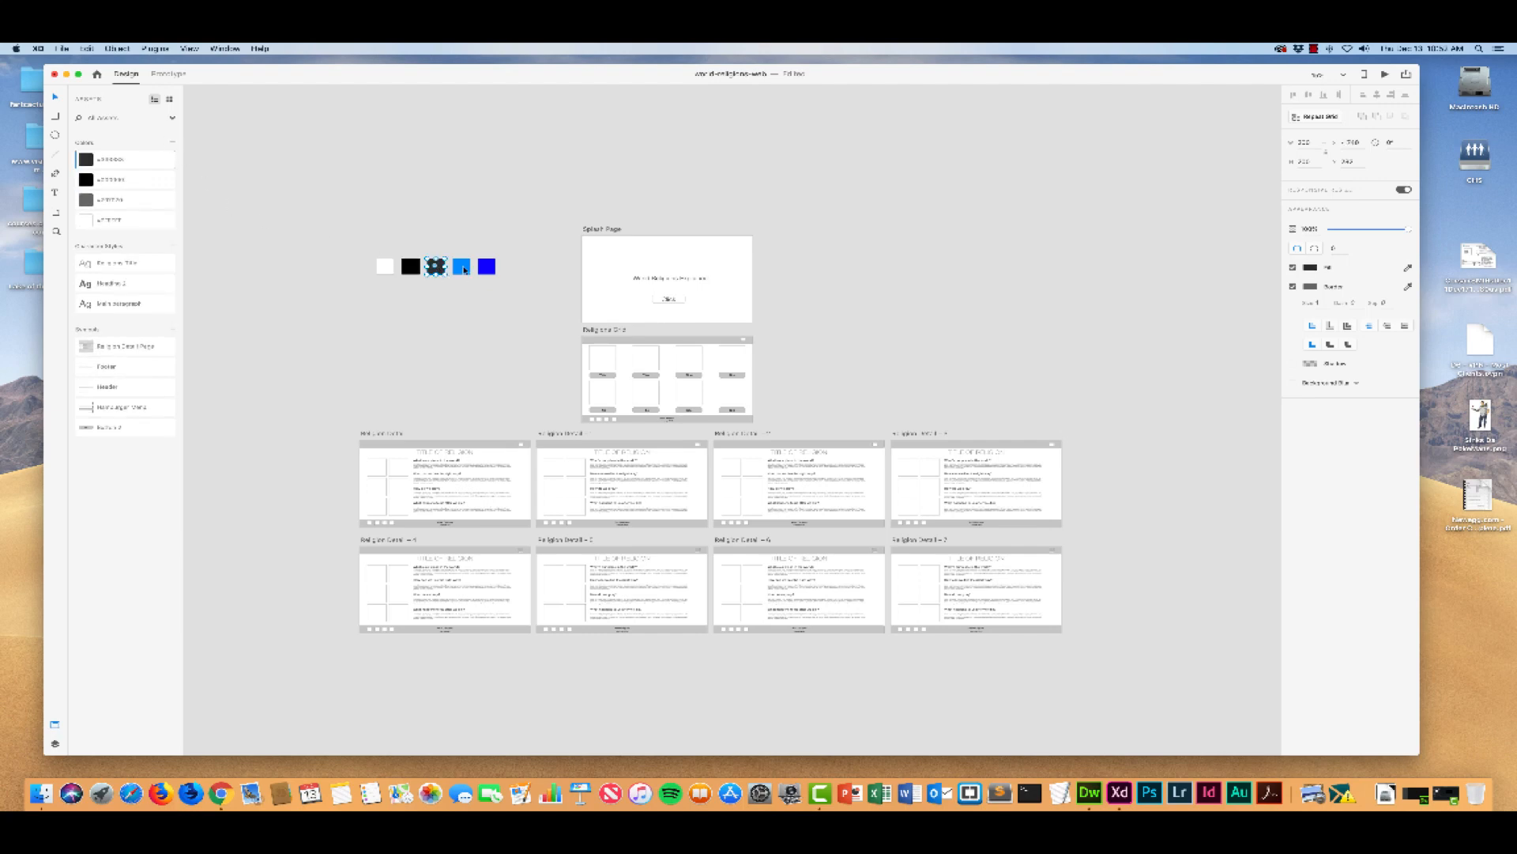
{"action": "left_click", "coordinate": [172, 143]}
{"action": "left_click", "coordinate": [486, 267]}
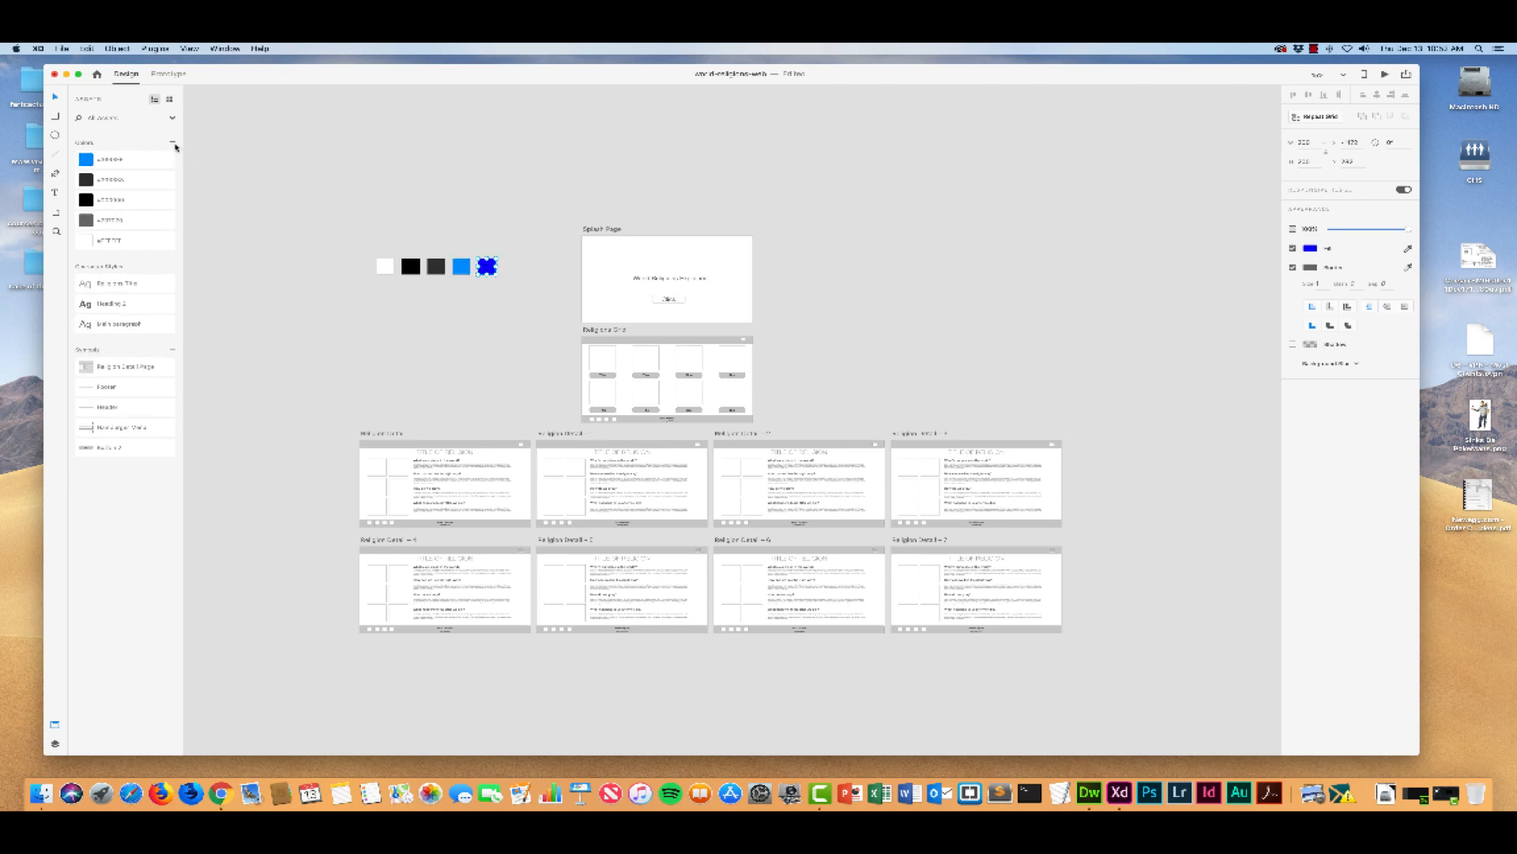
{"action": "left_click", "coordinate": [173, 143]}
{"action": "left_click", "coordinate": [129, 245]}
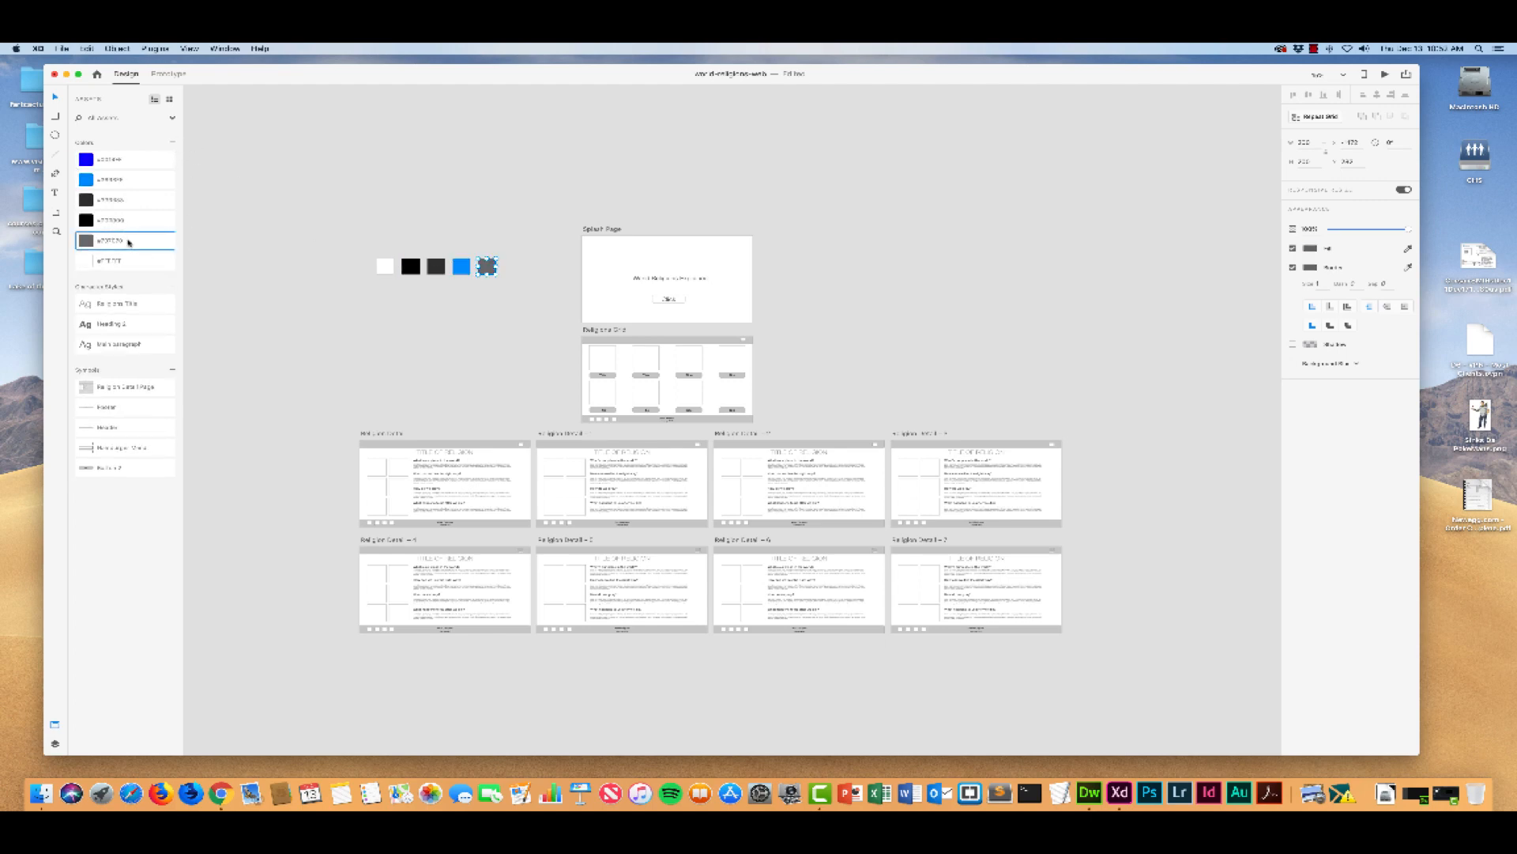
{"action": "right_click", "coordinate": [130, 243]}
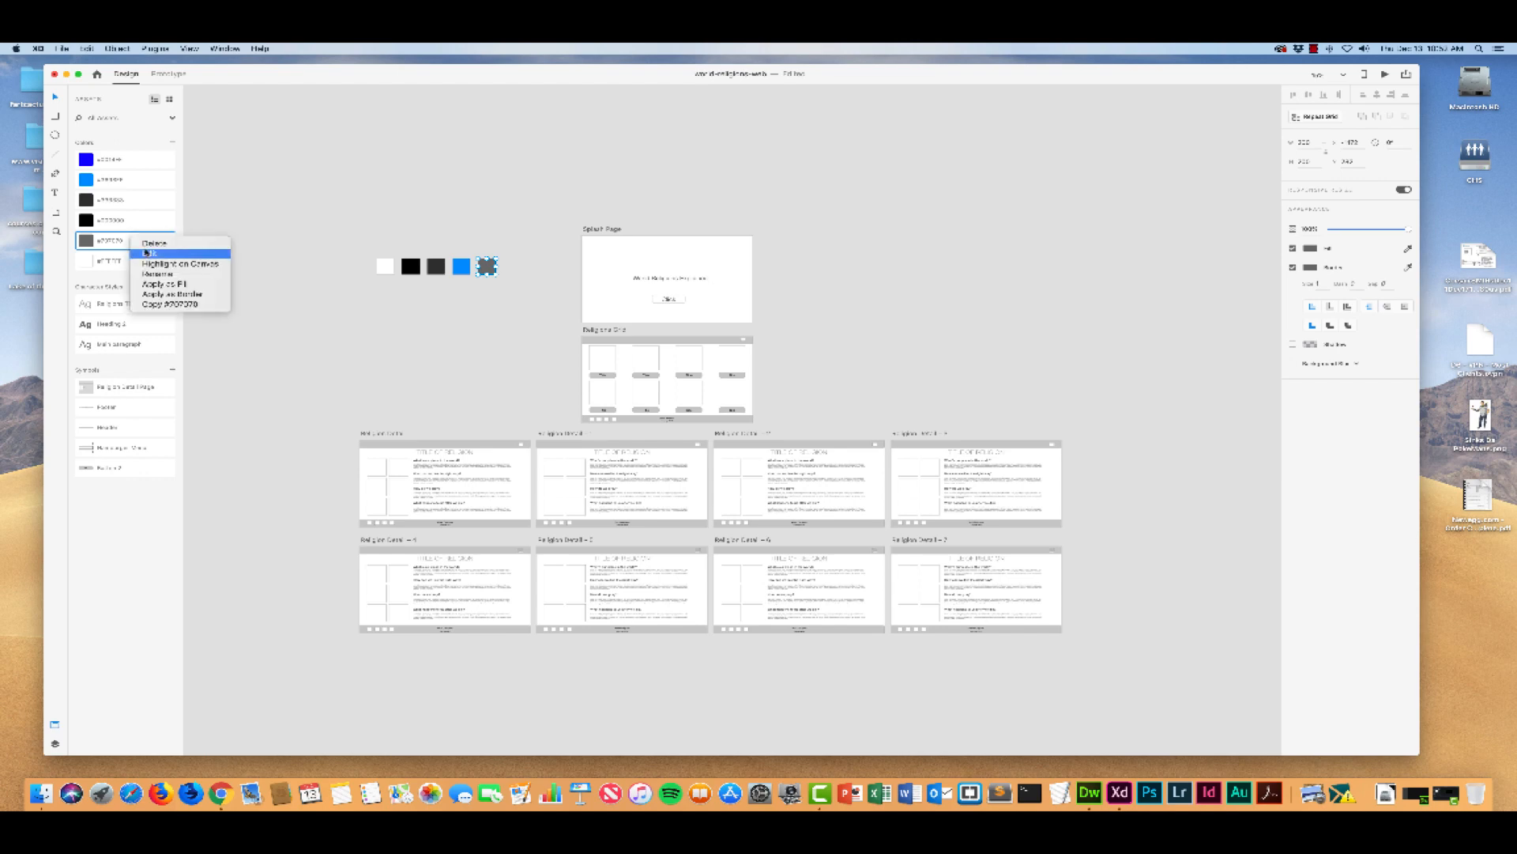
{"action": "left_click", "coordinate": [145, 246]}
{"action": "left_click", "coordinate": [422, 312]}
{"action": "key", "text": "super+z"}
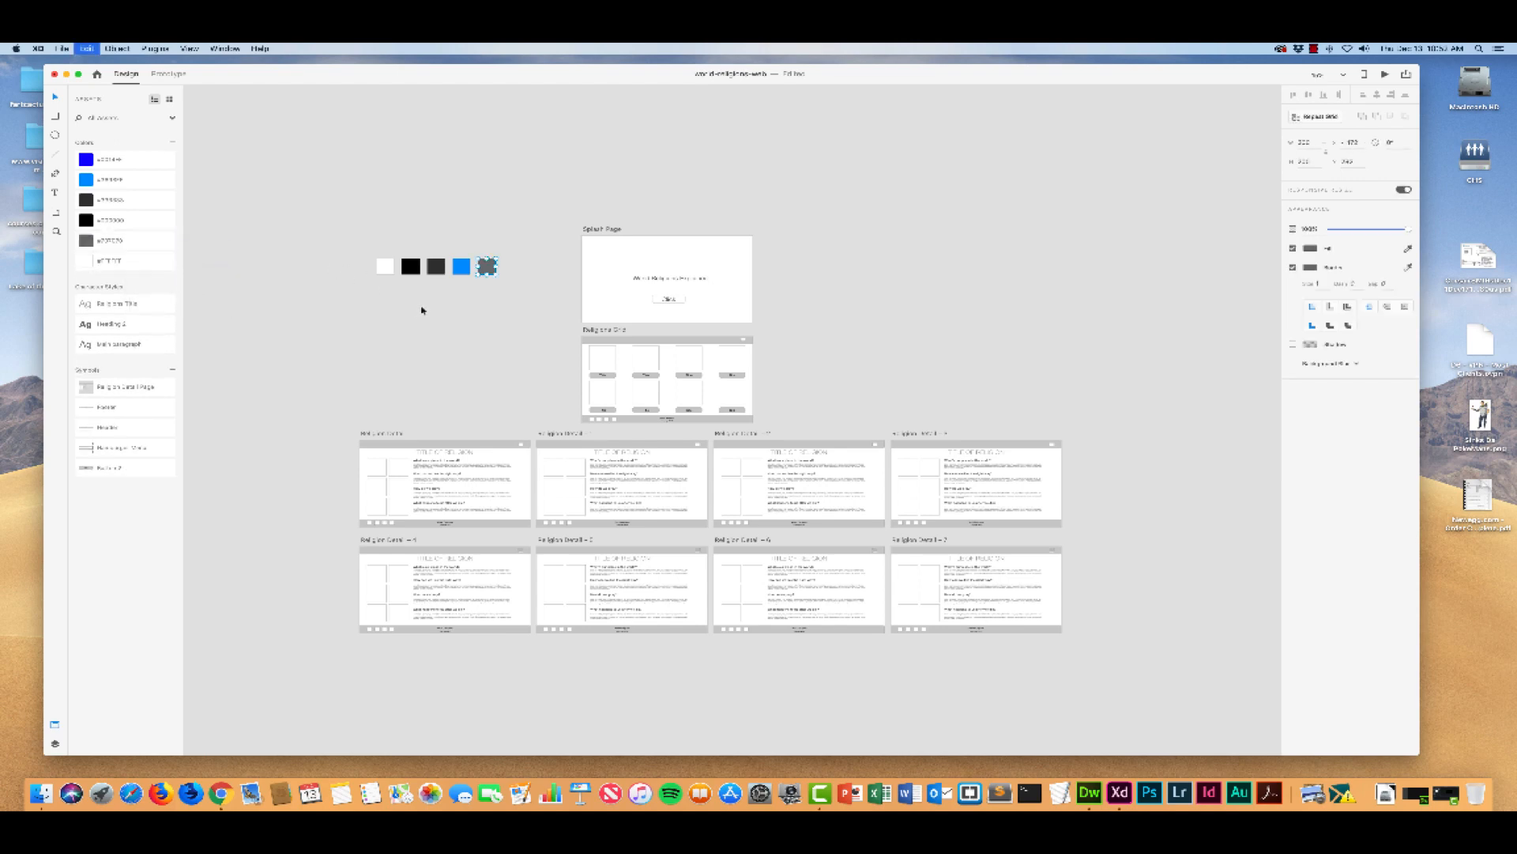
{"action": "left_click", "coordinate": [421, 308]}
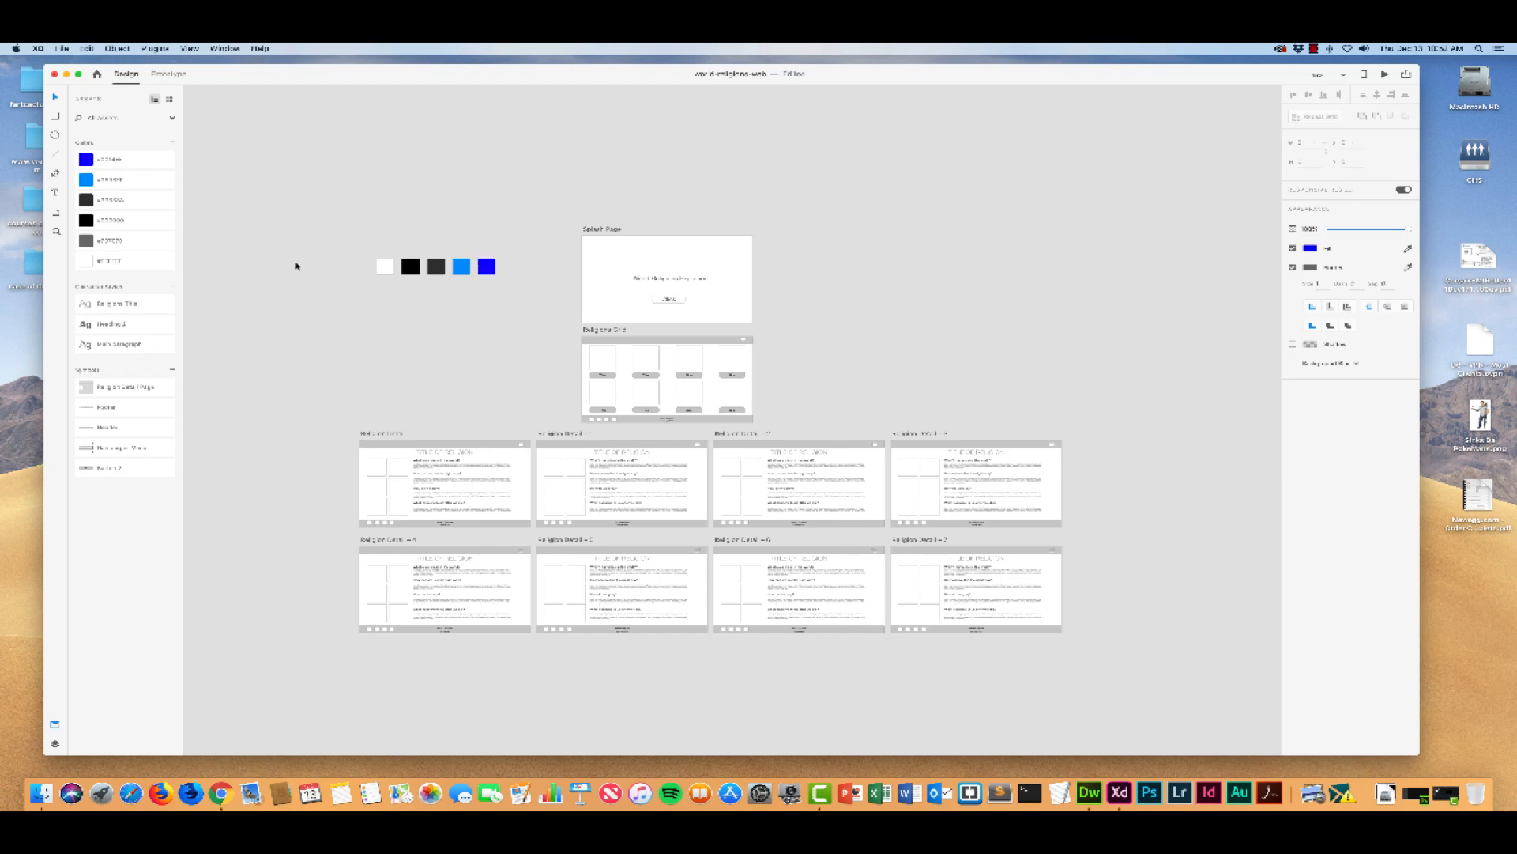
Step: Delete the gray border color #707070 from the document's color assets
{"action": "right_click", "coordinate": [138, 243]}
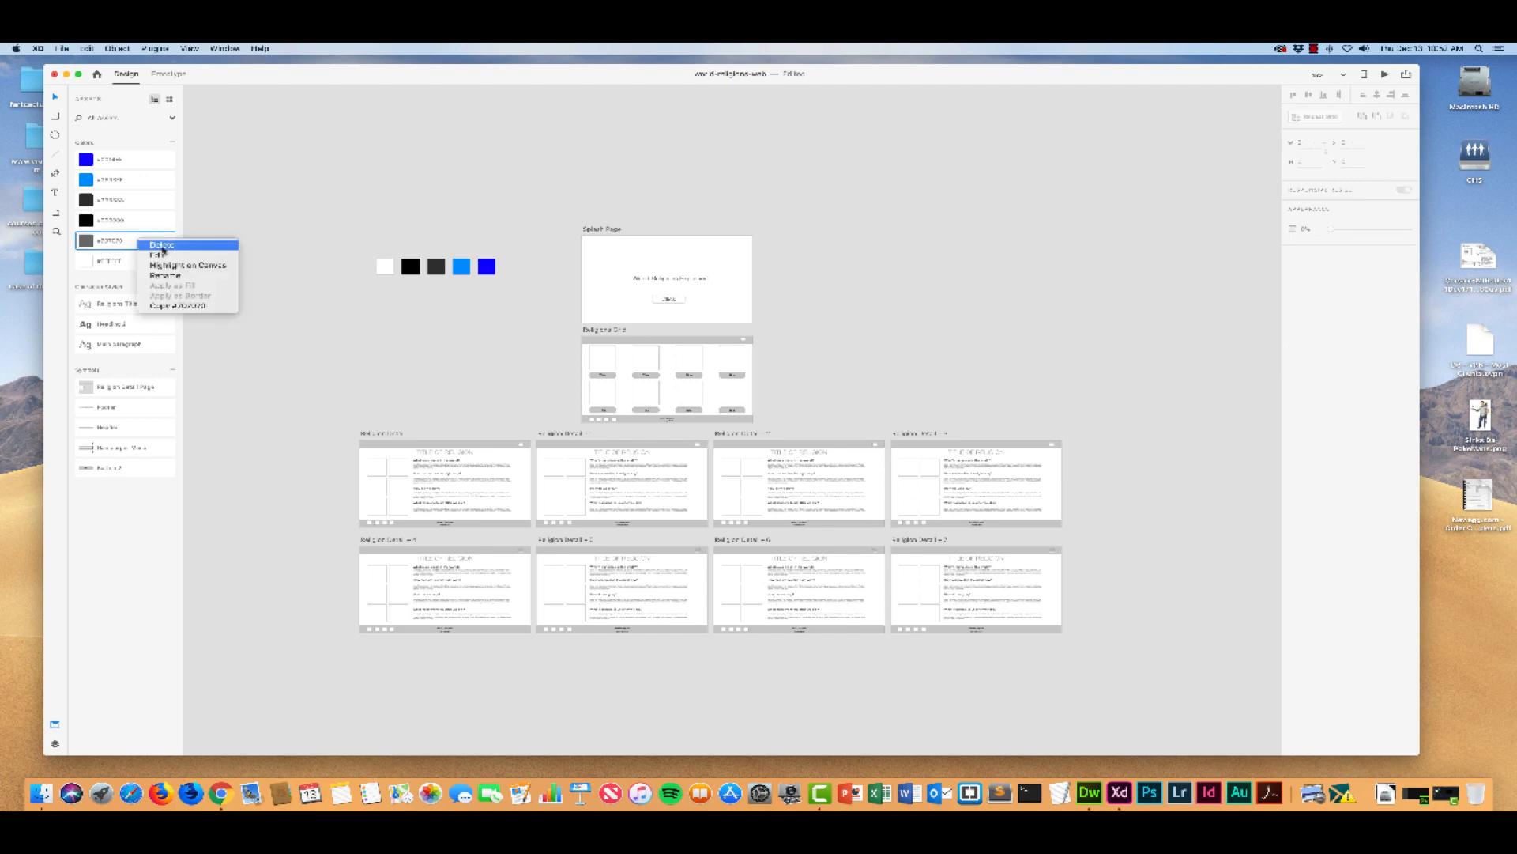
{"action": "left_click", "coordinate": [150, 247]}
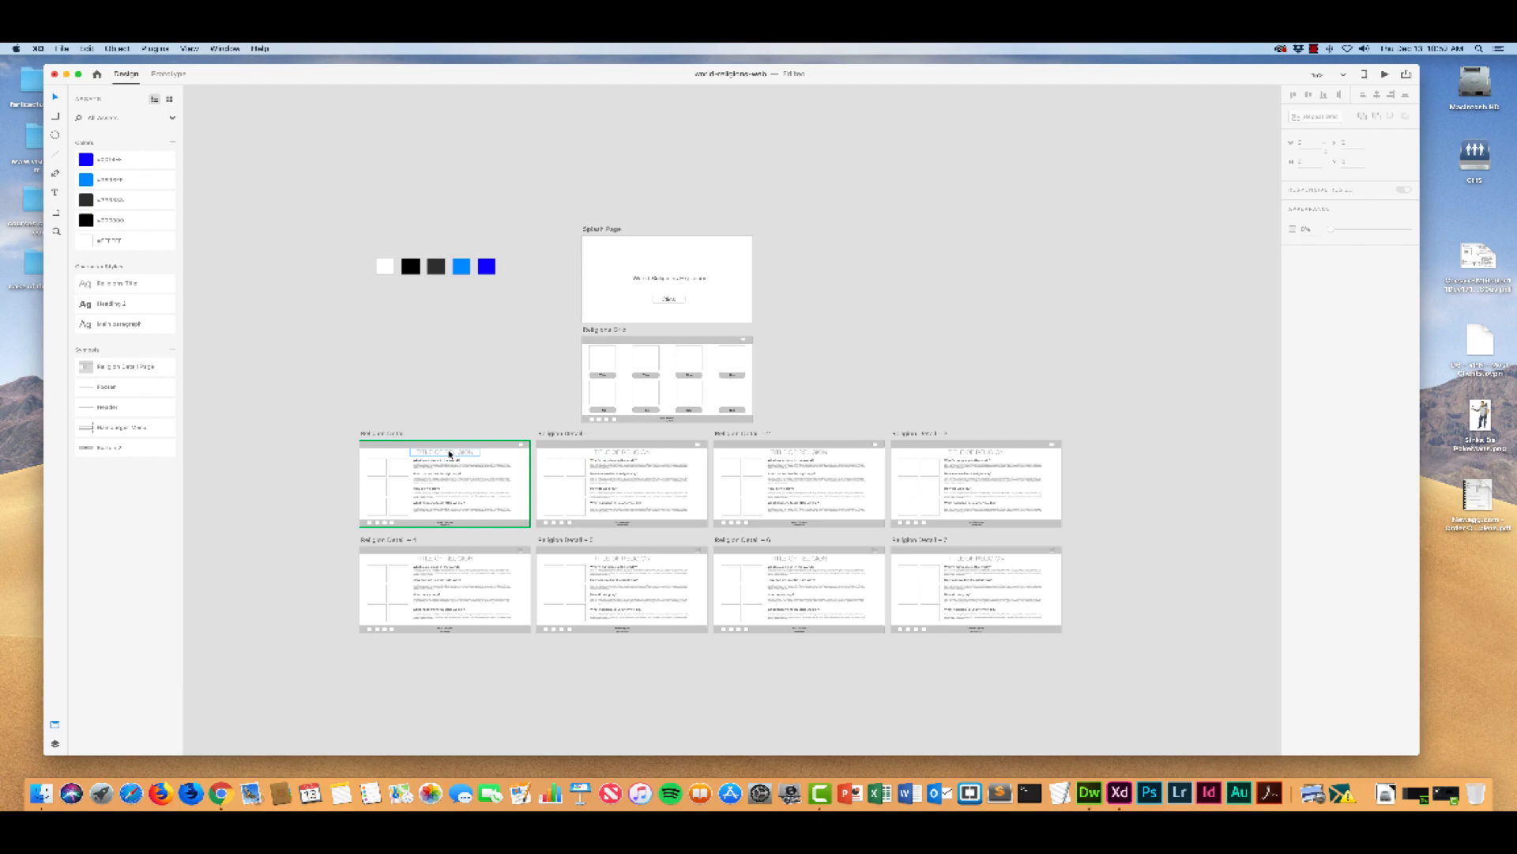
Step: Check the fill color of the religion title text on the first Religion Detail artboard
{"action": "key", "text": "super+equal"}
{"action": "key", "text": "super+equal"}
{"action": "left_click", "coordinate": [459, 490]}
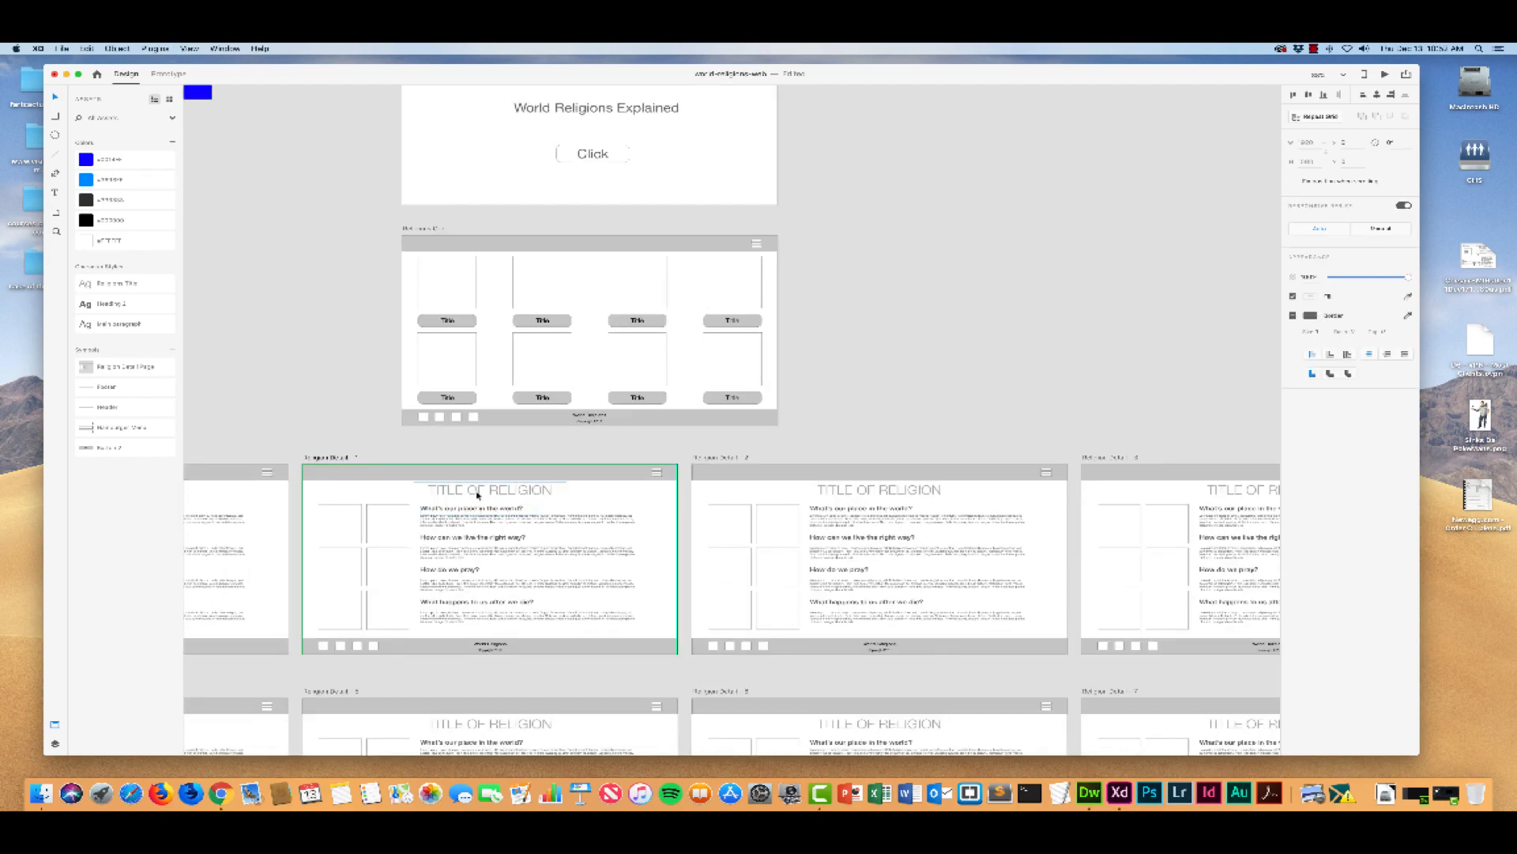
{"action": "double_click", "coordinate": [427, 495]}
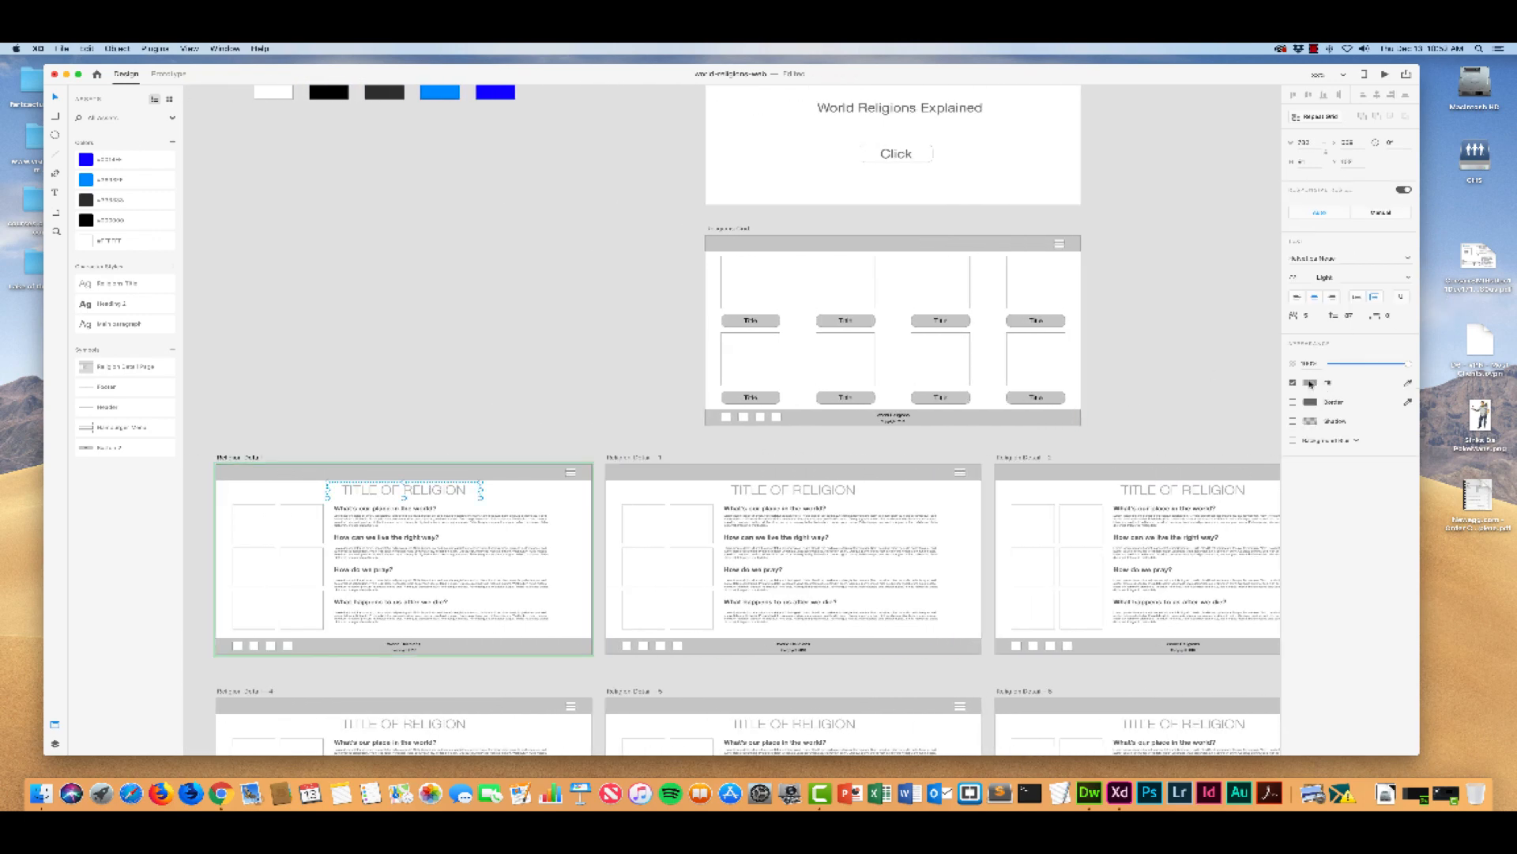
{"action": "left_click", "coordinate": [1312, 383]}
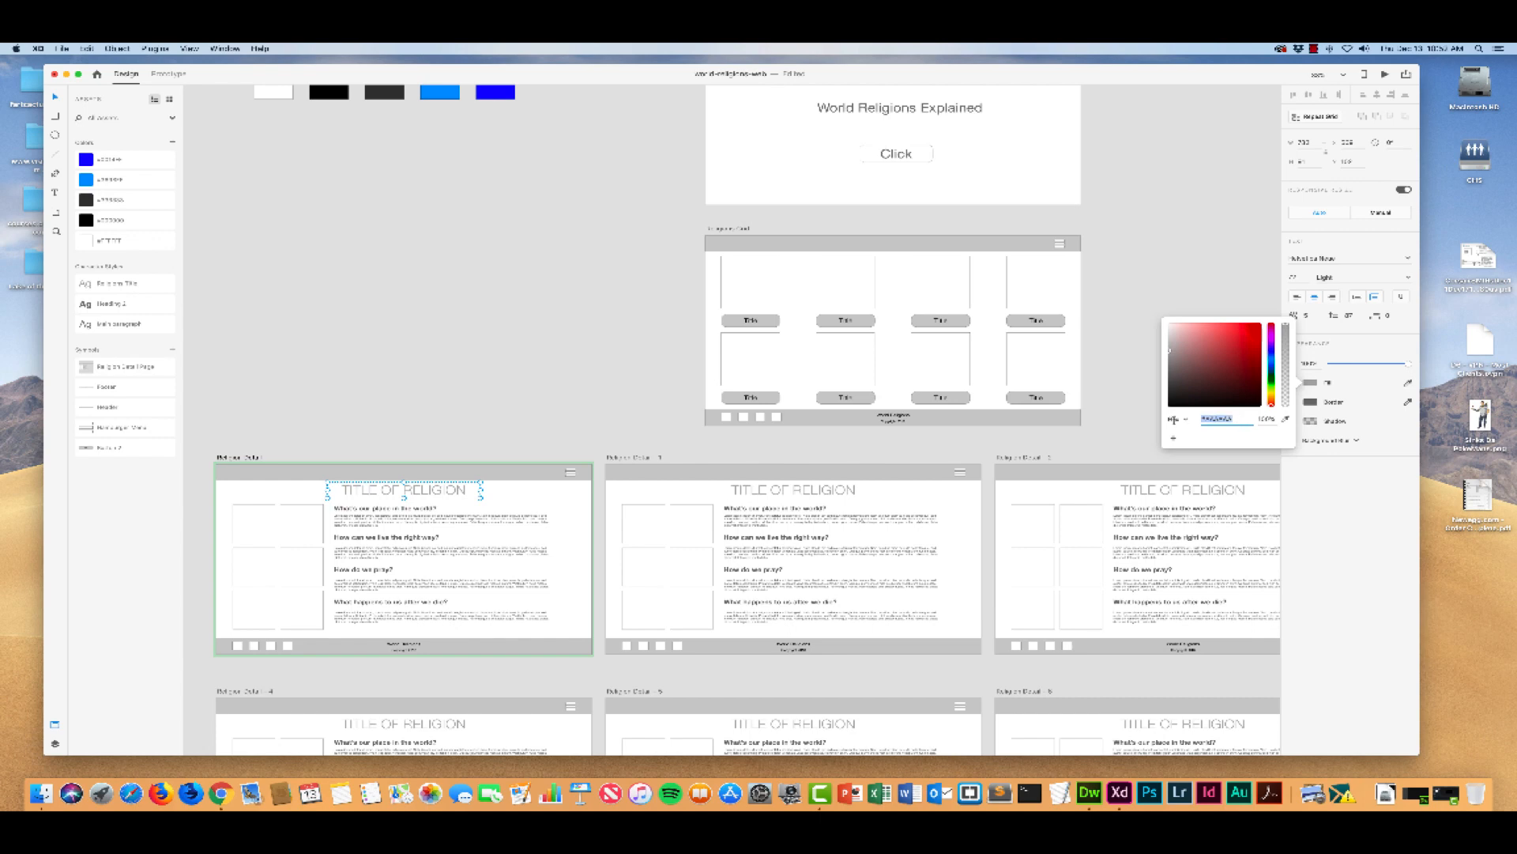
{"action": "scroll", "coordinate": [678, 304], "scroll_direction": "up", "scroll_amount": 3}
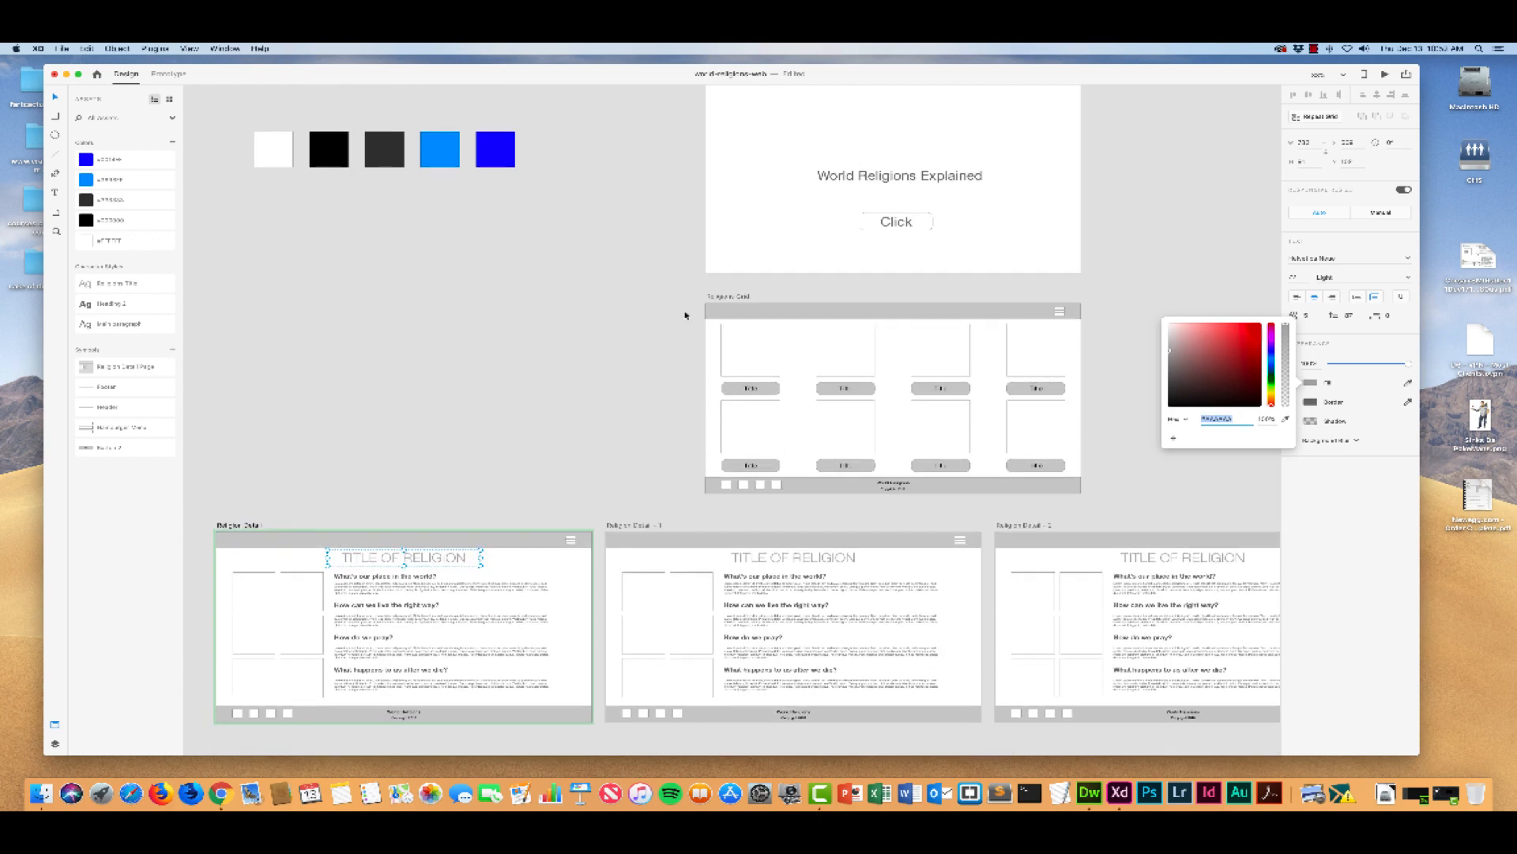
{"action": "left_click", "coordinate": [406, 79]}
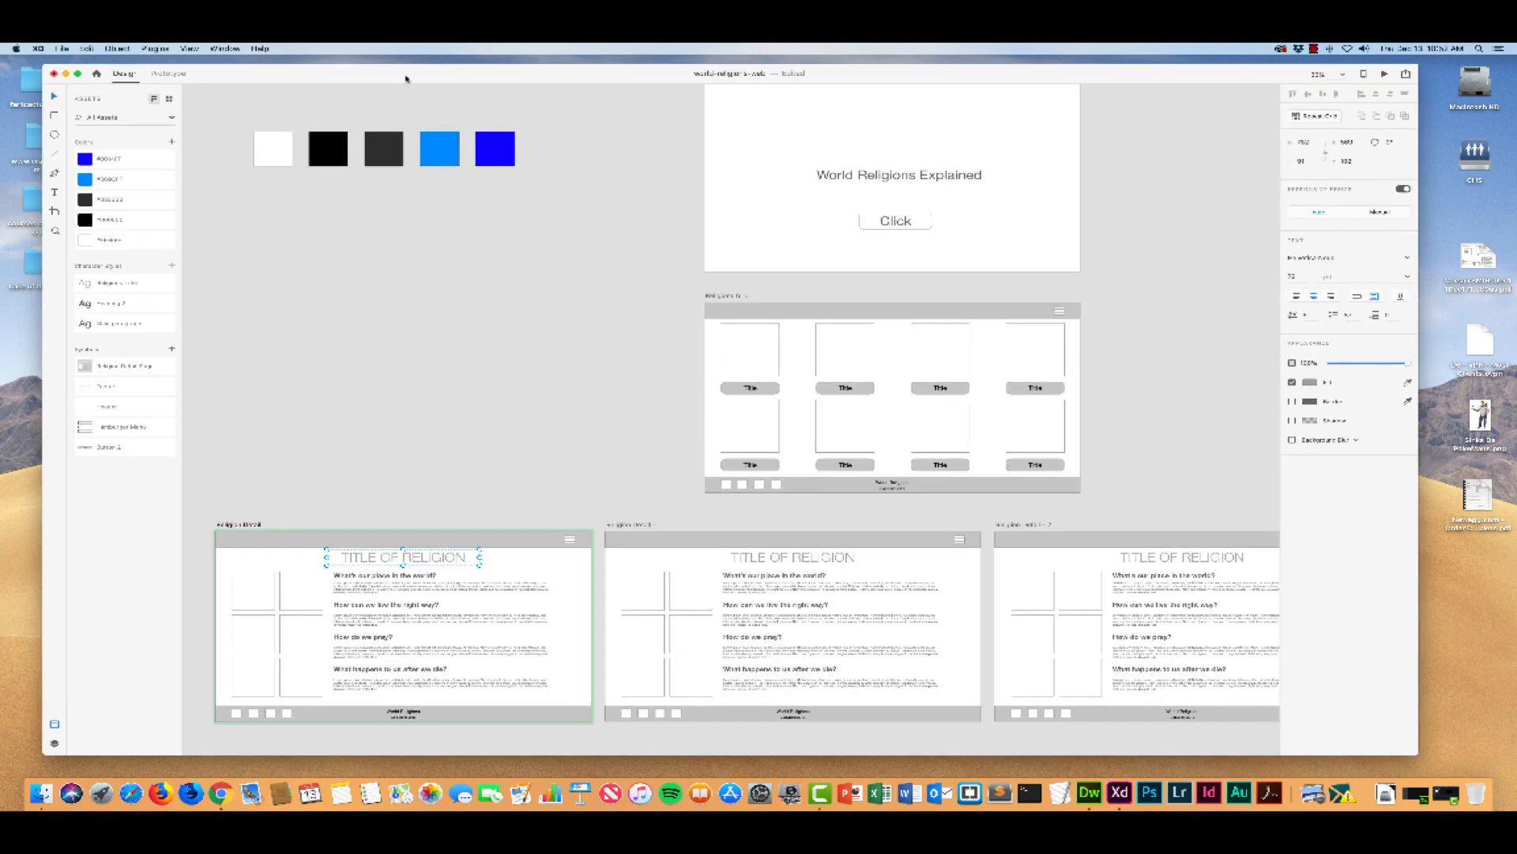
Step: Duplicate the deep blue square at the end of the palette row and fill the copy with gray #AAAAAA
{"action": "left_click", "coordinate": [503, 155]}
{"action": "left_click_drag", "start_coordinate": [502, 156], "coordinate": [551, 156]}
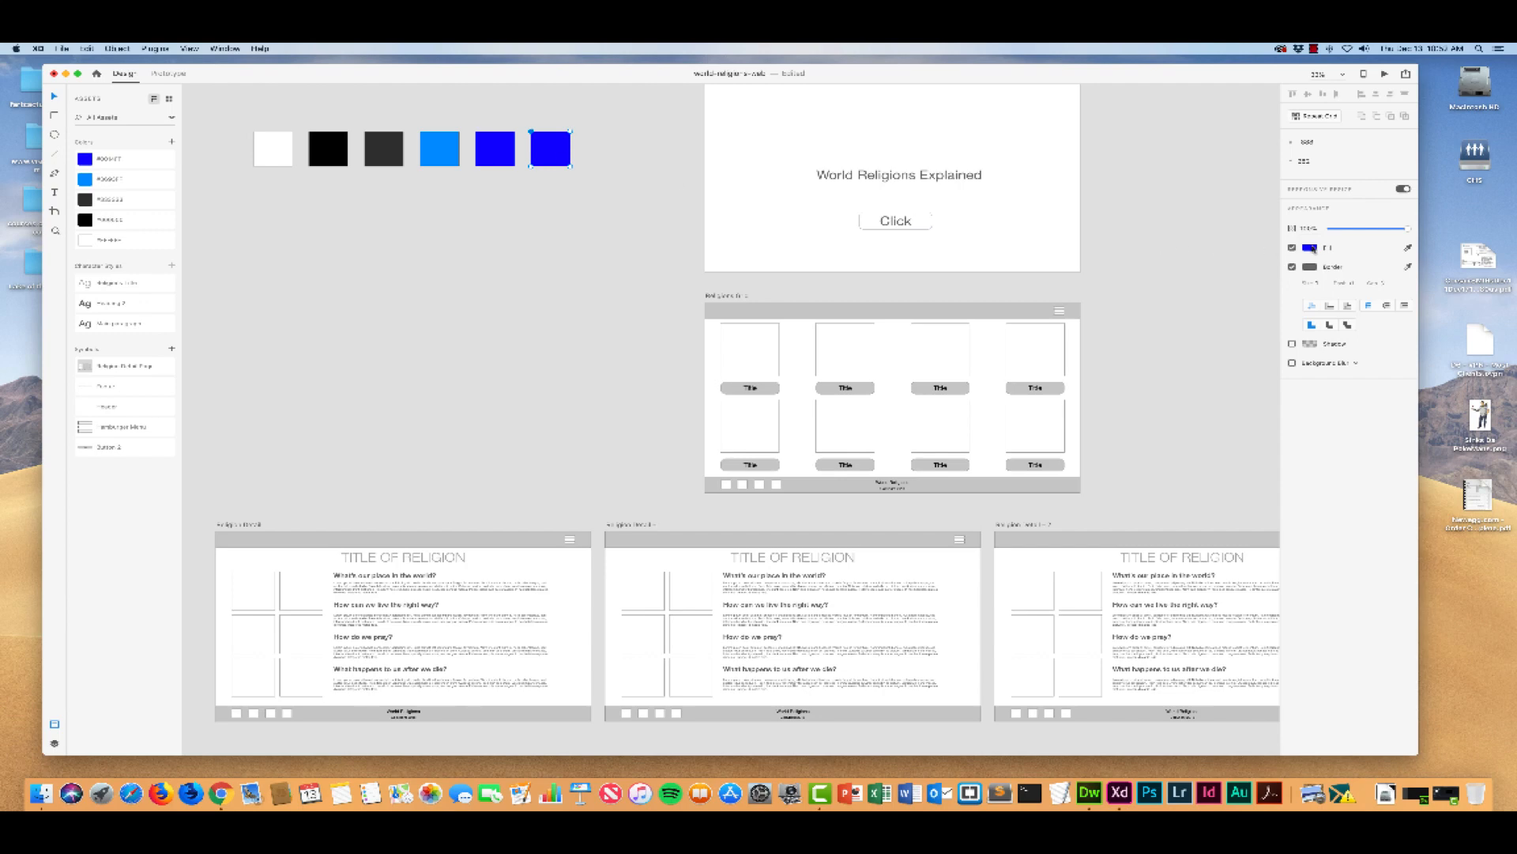
{"action": "left_click", "coordinate": [1310, 248]}
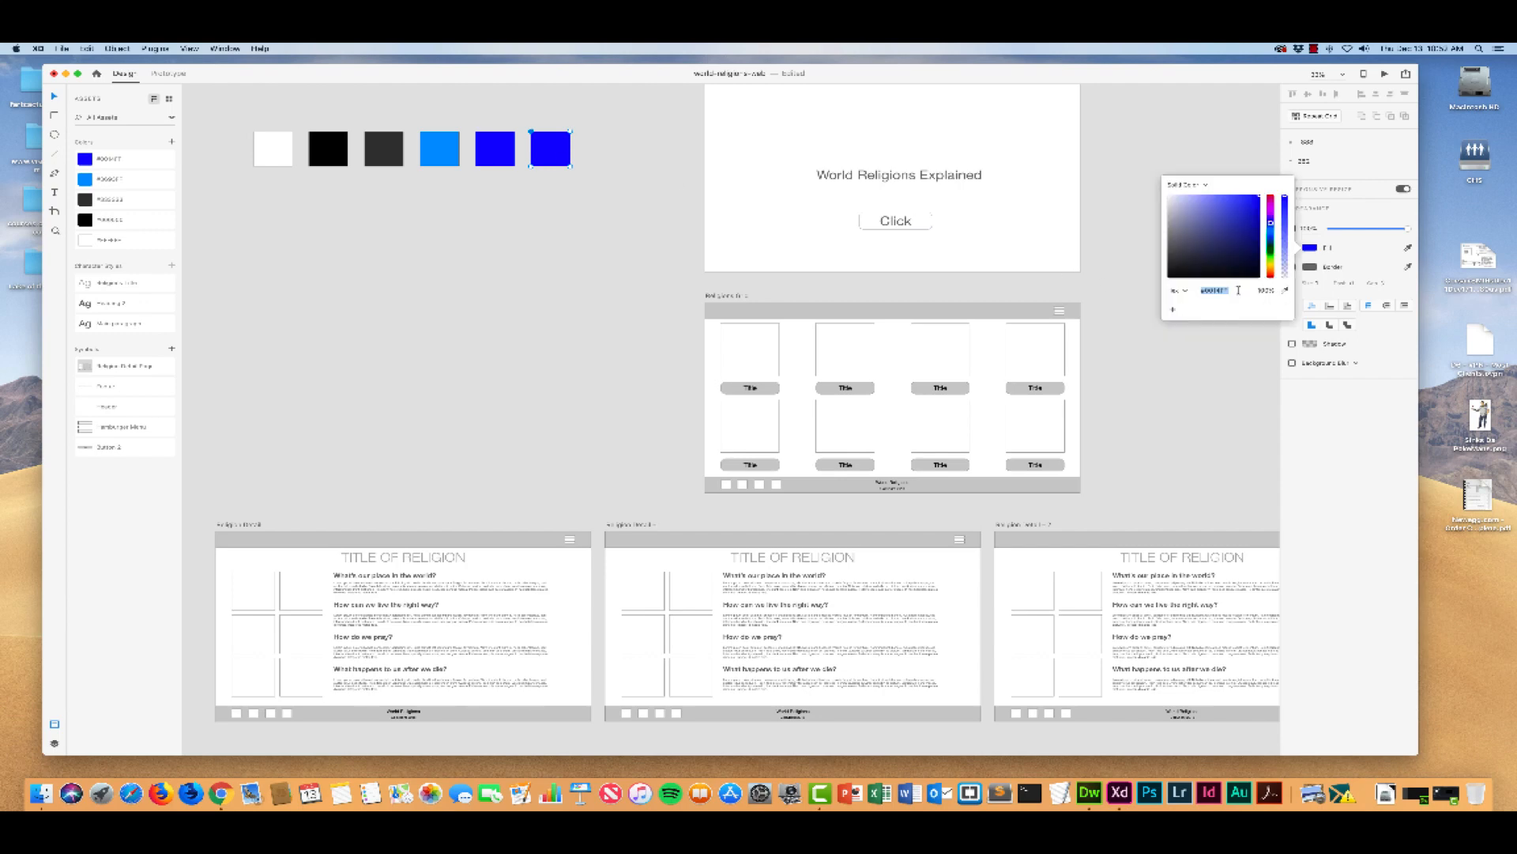
{"action": "key", "text": "BackSpace"}
{"action": "type", "text": "AAAAAA"}
{"action": "key", "text": "Return"}
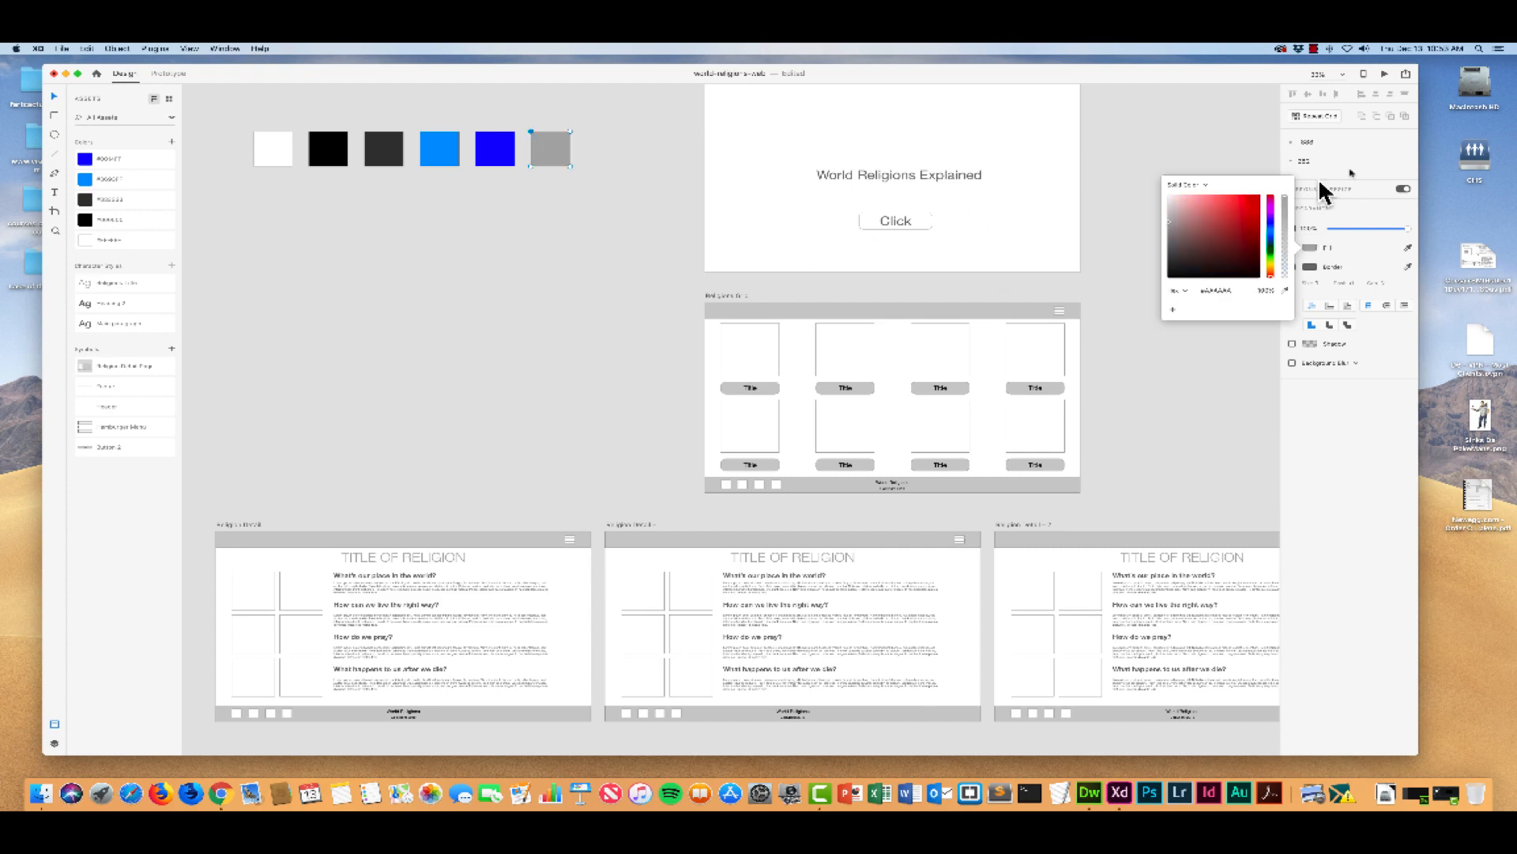
{"action": "left_click", "coordinate": [1227, 429]}
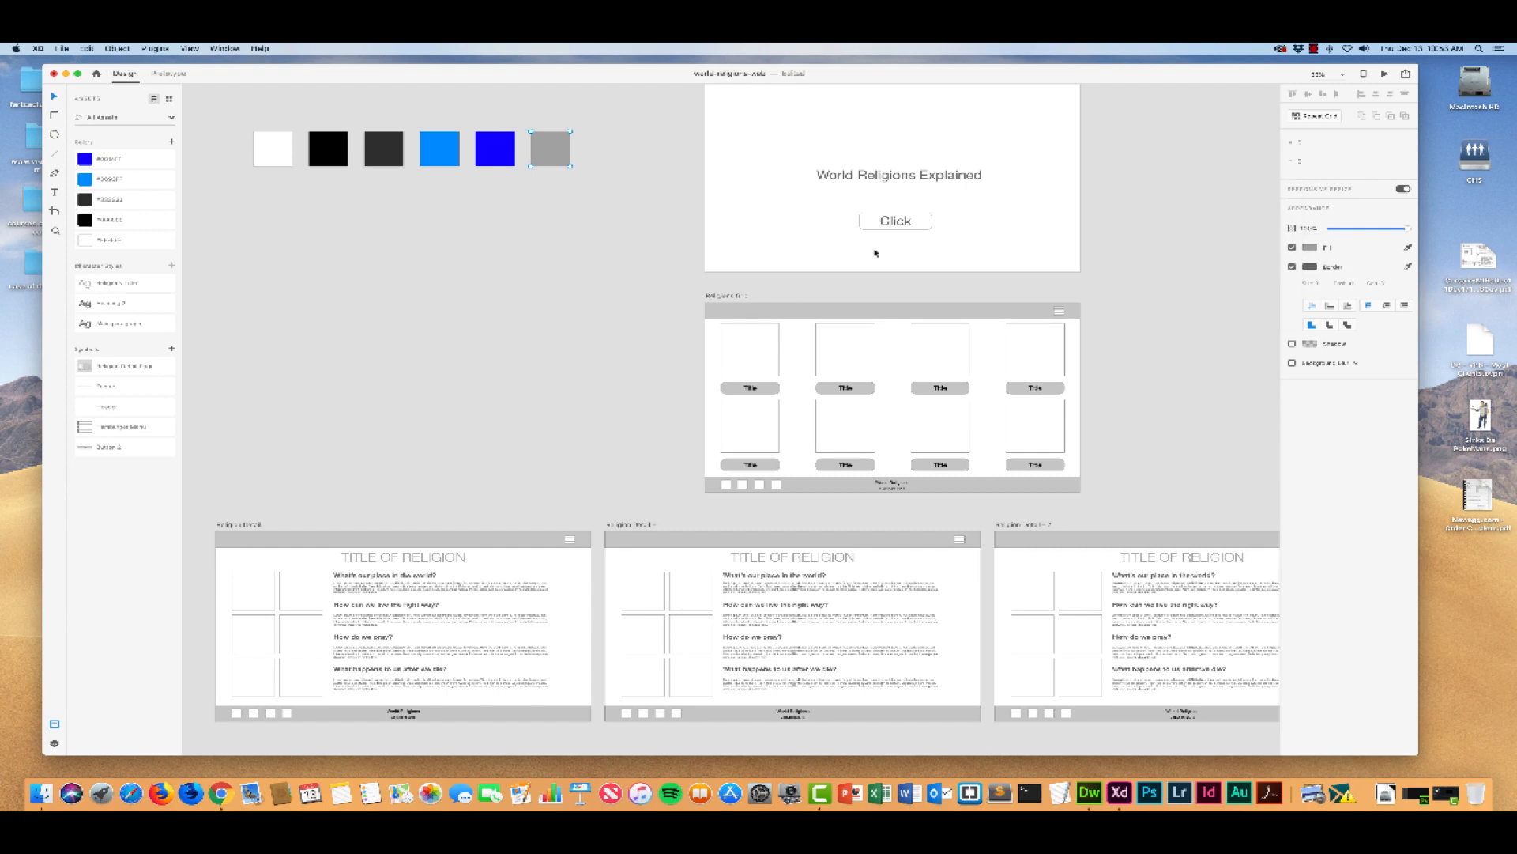
Step: Move the new gray square directly below the dark gray square in the palette
{"action": "left_click_drag", "start_coordinate": [556, 152], "coordinate": [425, 204]}
{"action": "left_click", "coordinate": [590, 149]}
{"action": "left_click", "coordinate": [554, 146]}
{"action": "left_click_drag", "start_coordinate": [555, 146], "coordinate": [388, 191]}
{"action": "scroll", "coordinate": [397, 237], "scroll_direction": "left", "scroll_amount": 3}
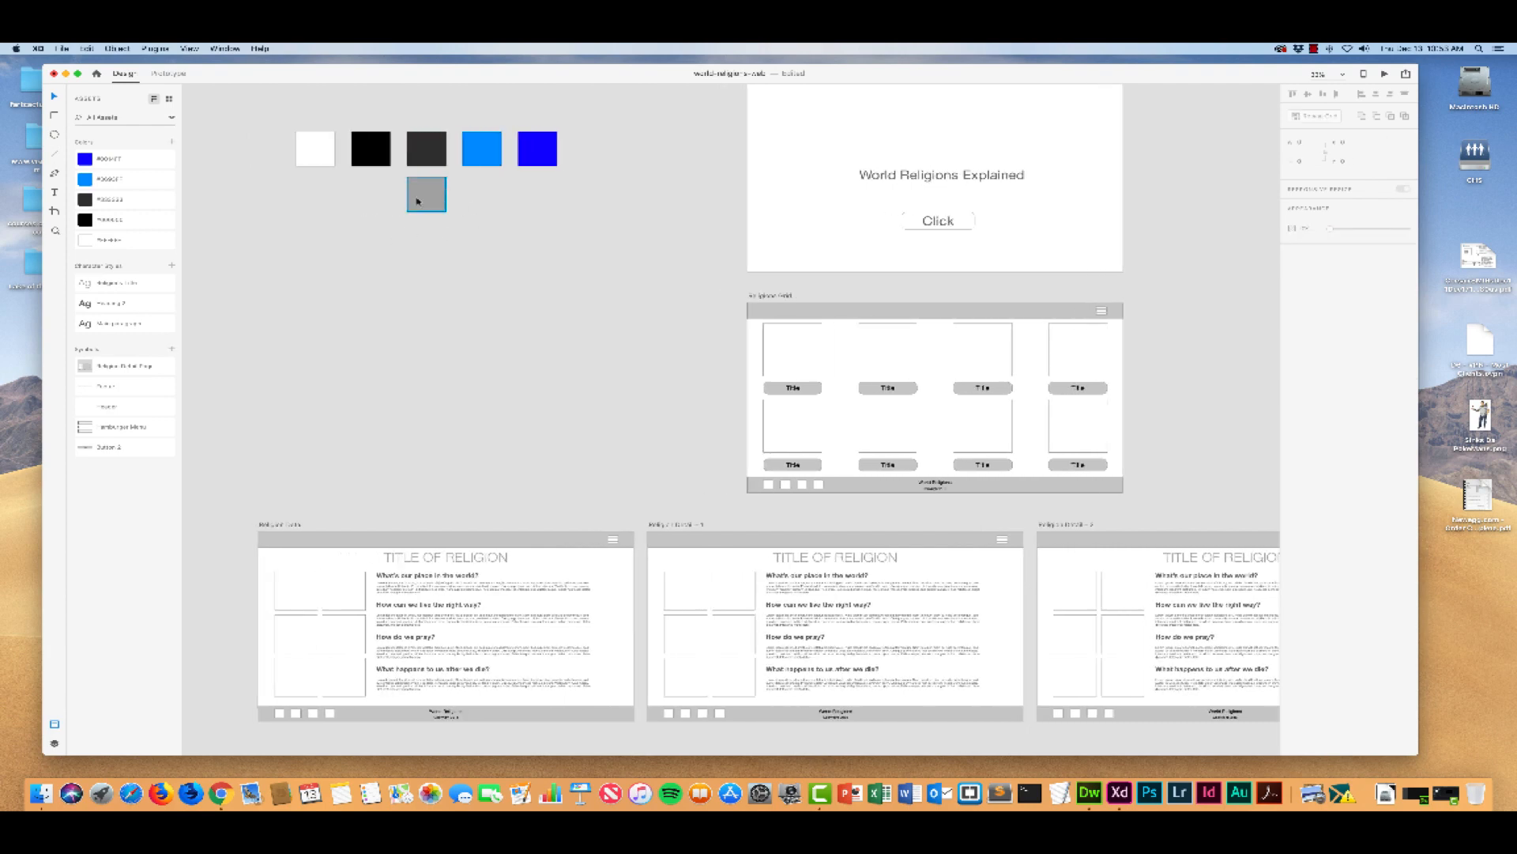
Step: Add the new gray square's colors to the color assets and delete its darker gray border color #707070 from them
{"action": "left_click", "coordinate": [172, 143]}
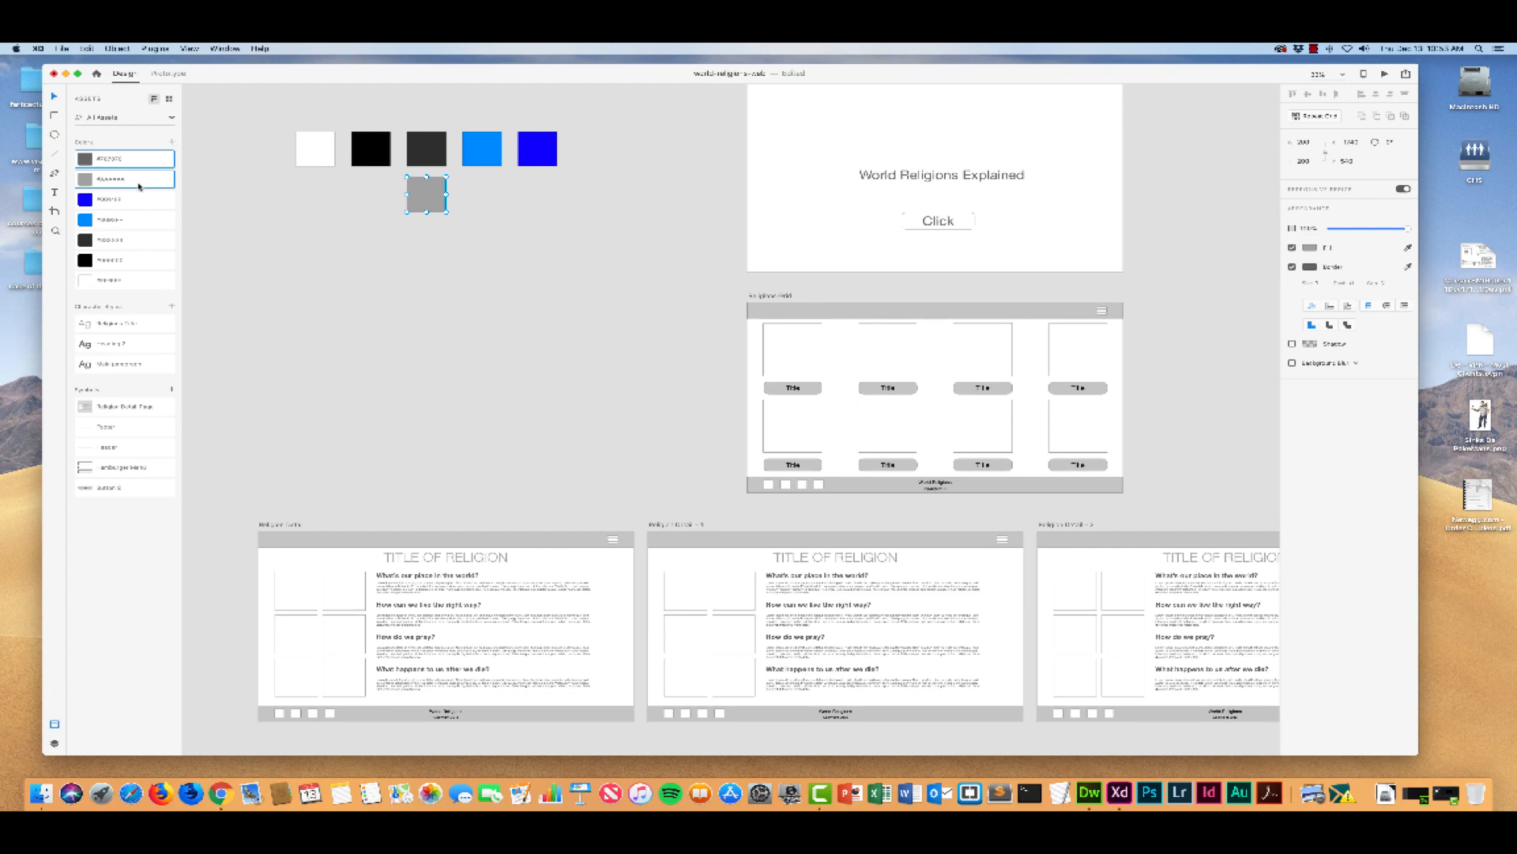
{"action": "left_click", "coordinate": [319, 268]}
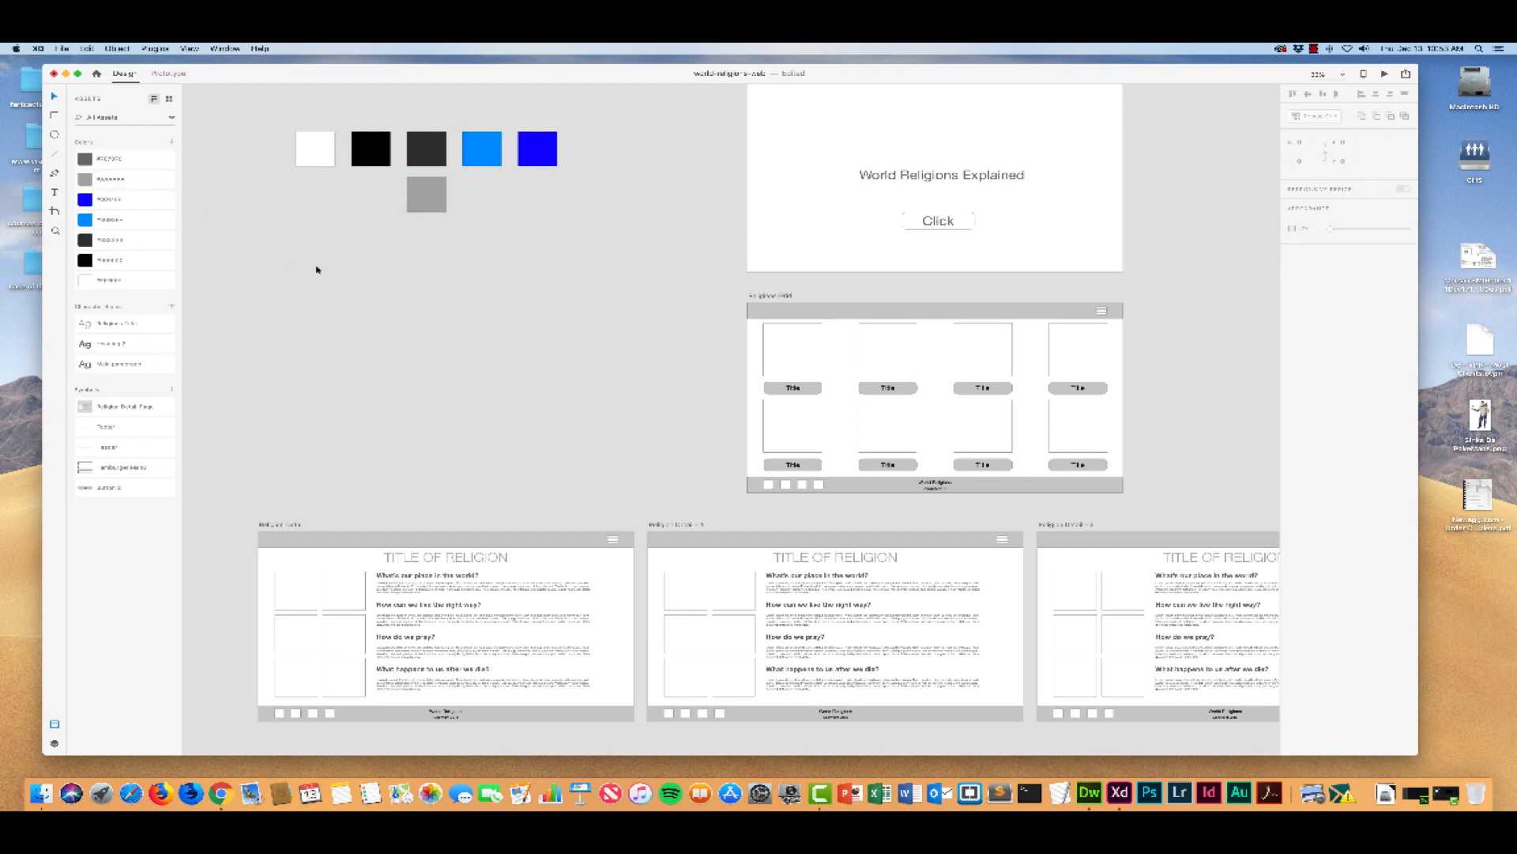
{"action": "right_click", "coordinate": [128, 158]}
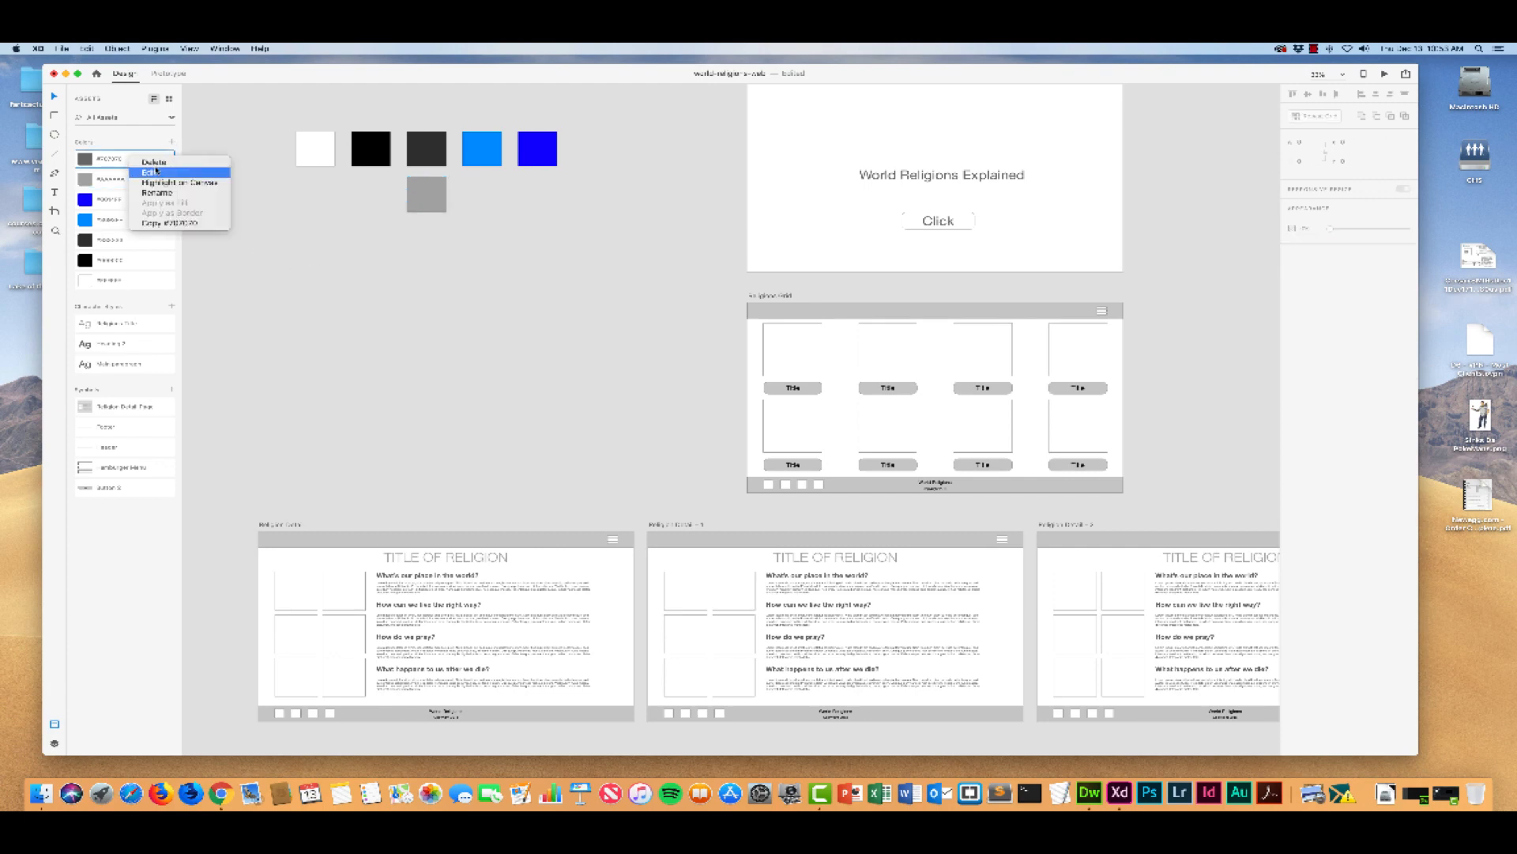
{"action": "left_click", "coordinate": [155, 162]}
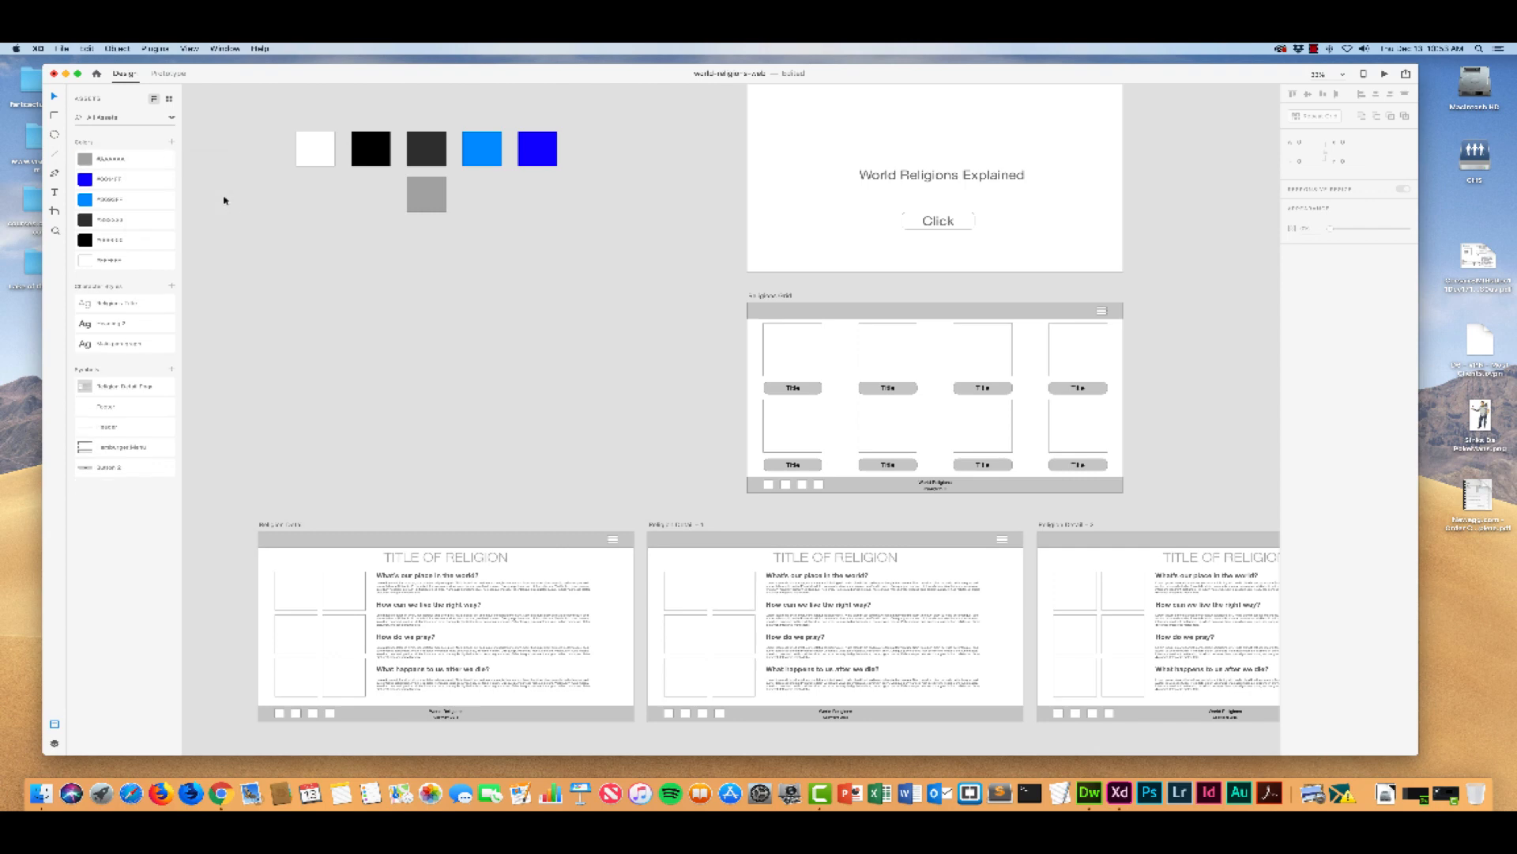
Step: Try renaming the light gray color asset to Heading
{"action": "double_click", "coordinate": [134, 158]}
{"action": "type", "text": "Heading"}
{"action": "key", "text": "BackSpace"}
{"action": "key", "text": "BackSpace"}
{"action": "key", "text": "BackSpace"}
{"action": "key", "text": "BackSpace"}
{"action": "left_click", "coordinate": [203, 201]}
Step: Try the gray, deep blue and bright blue color assets as fills for the Title buttons on the religions grid artboard
{"action": "left_click", "coordinate": [774, 388]}
{"action": "double_click", "coordinate": [774, 389]}
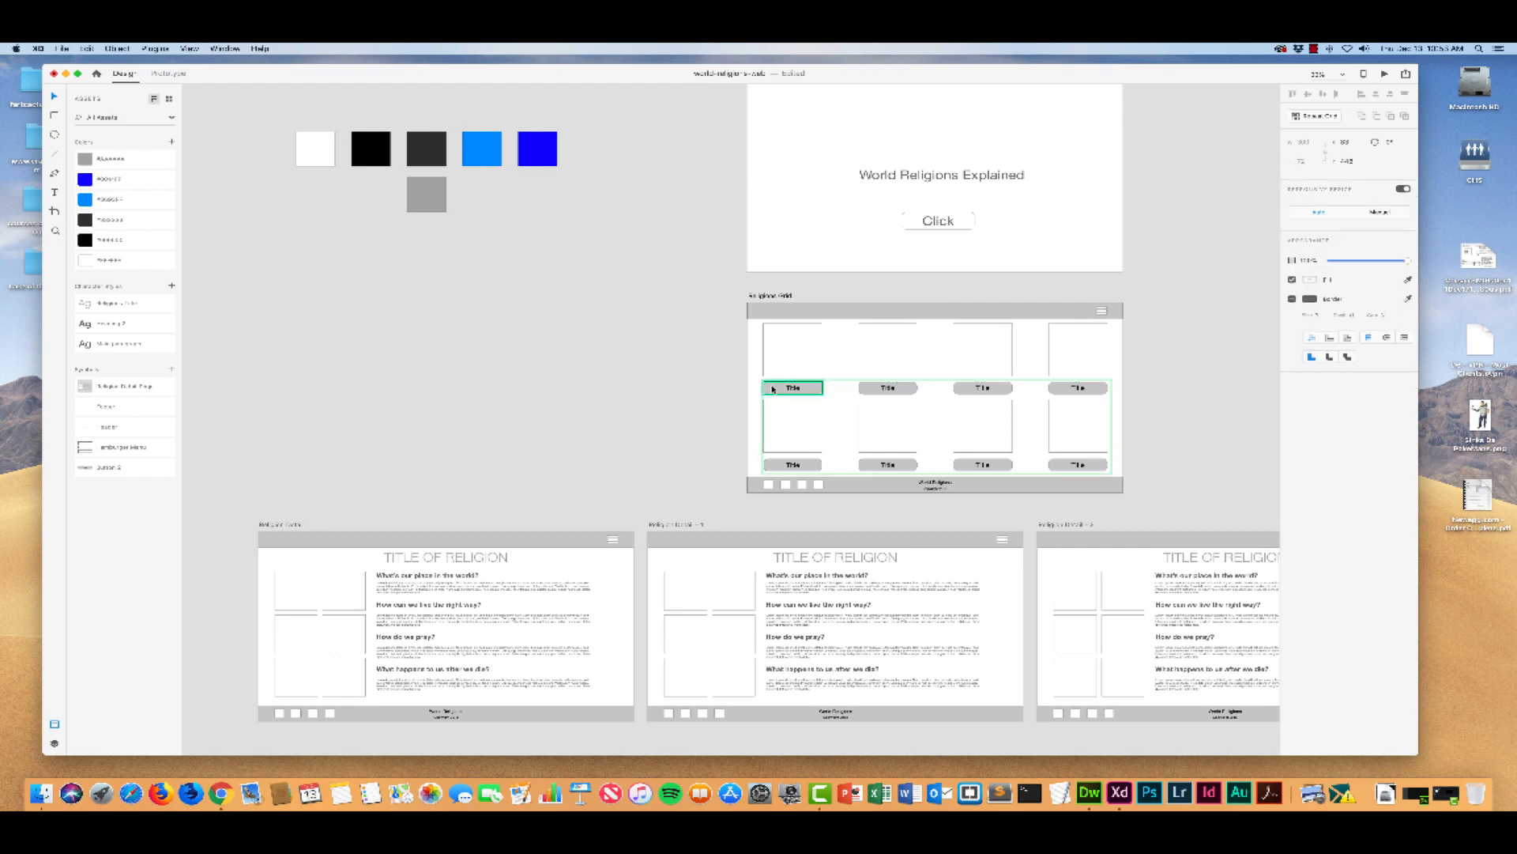
{"action": "left_click", "coordinate": [1310, 279]}
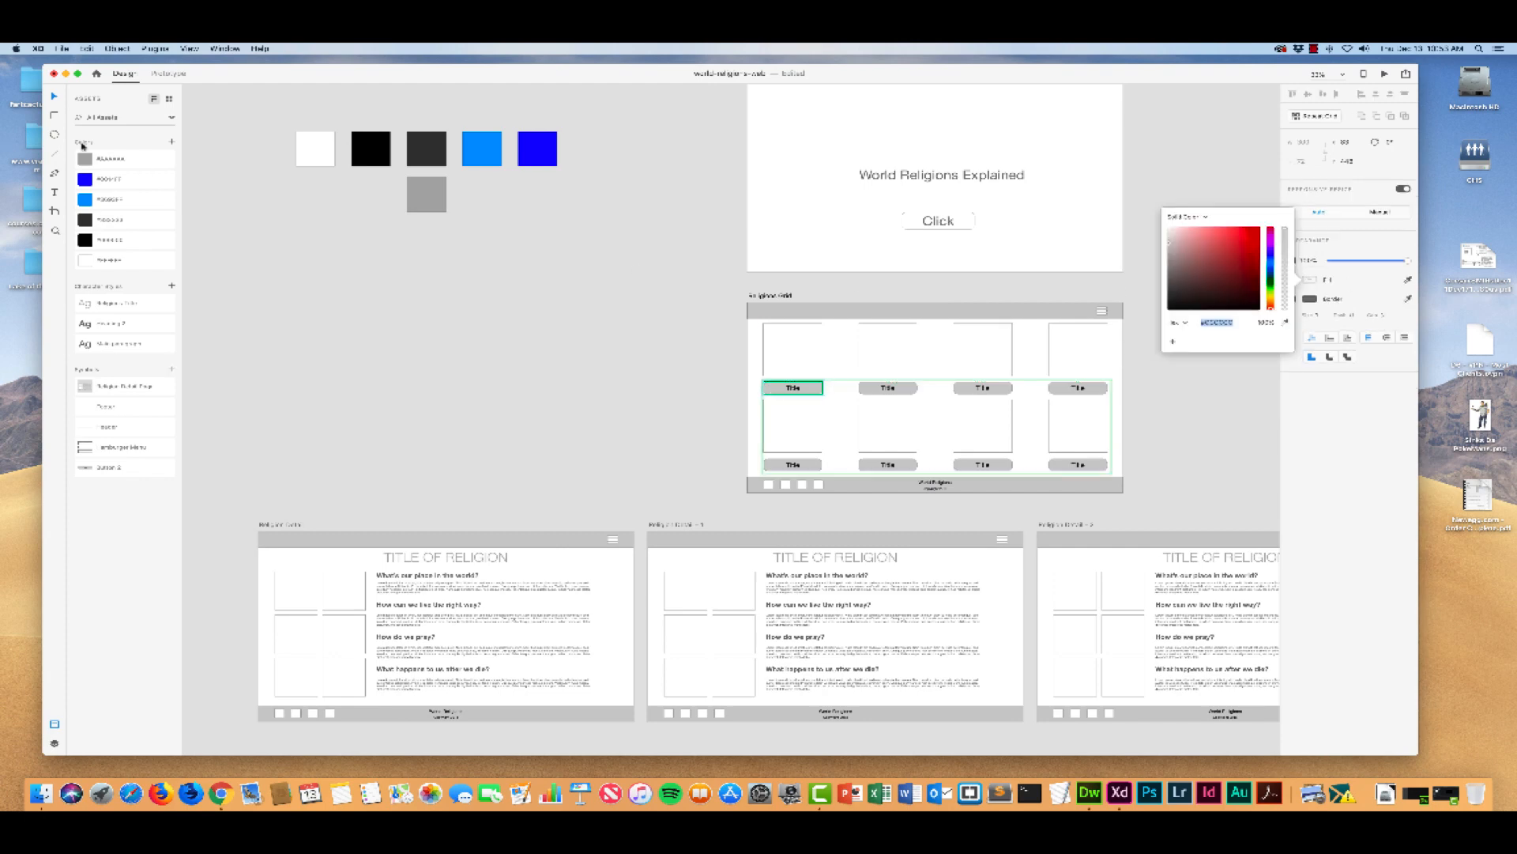
{"action": "left_click", "coordinate": [118, 159]}
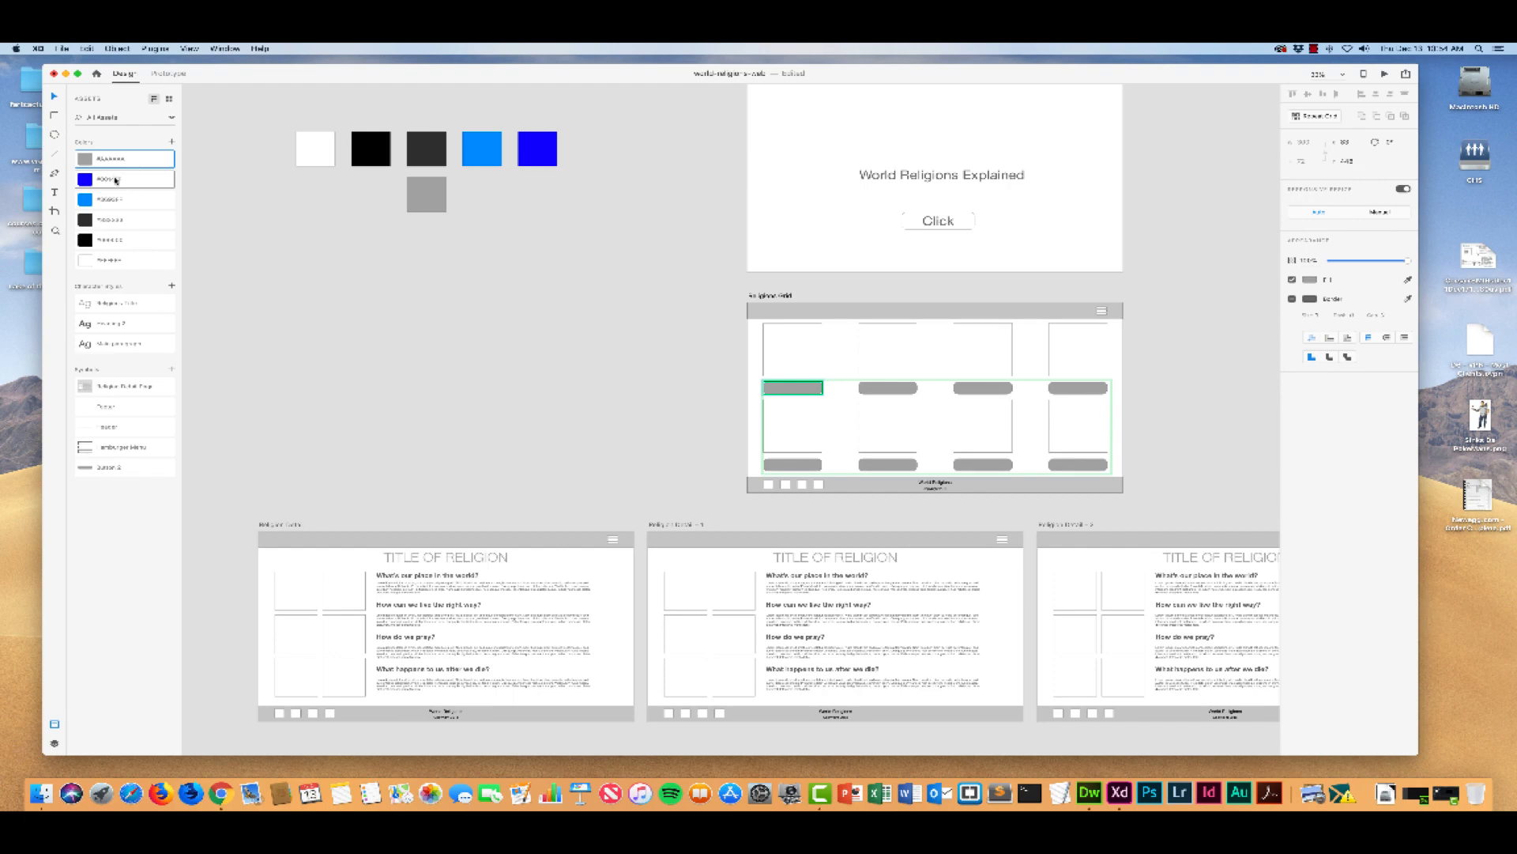
{"action": "left_click", "coordinate": [116, 179]}
{"action": "left_click", "coordinate": [116, 201]}
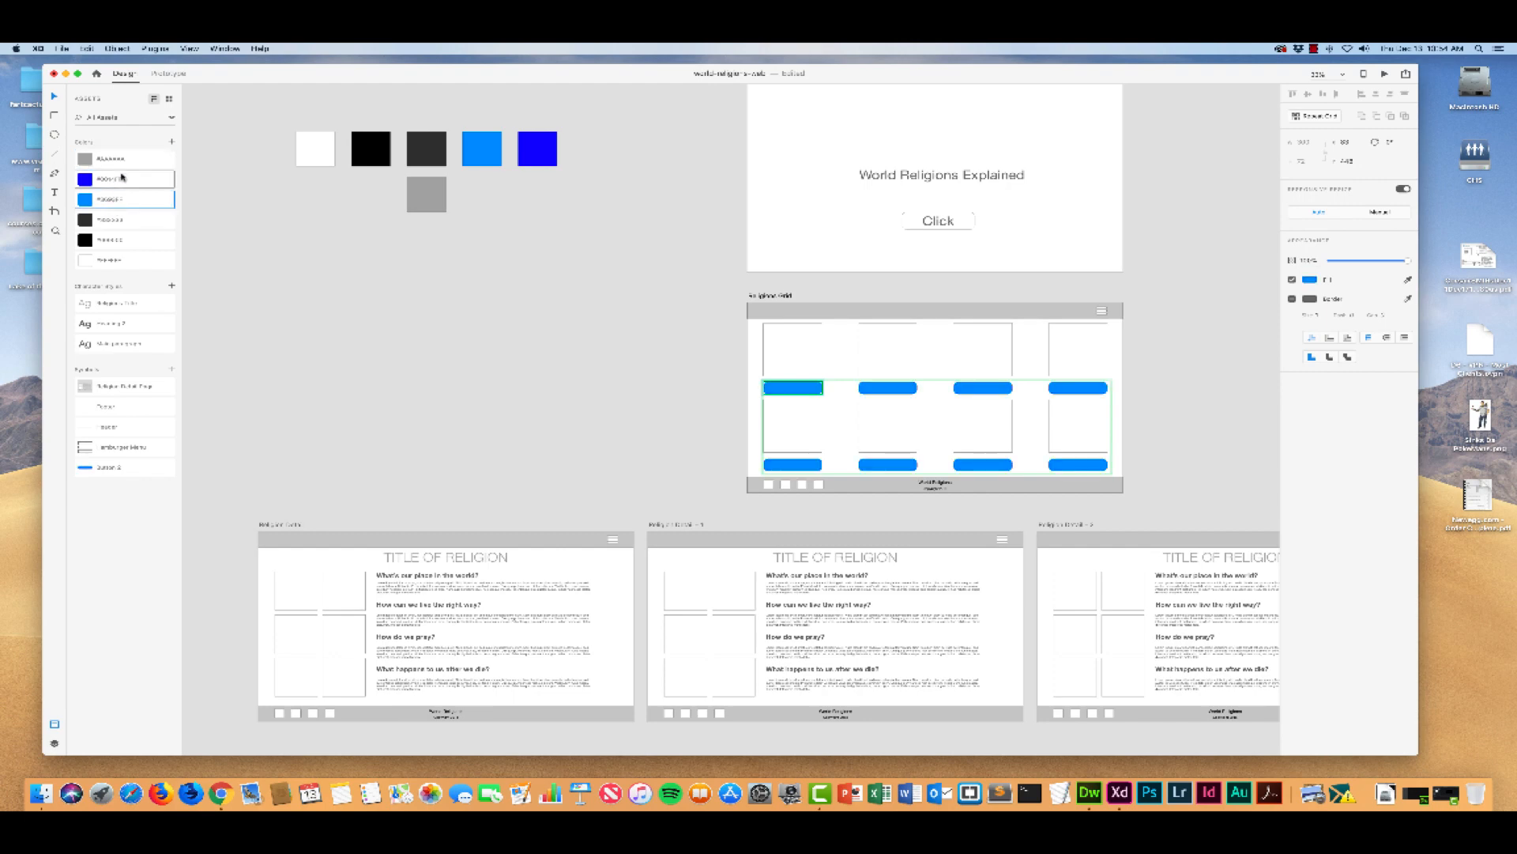
{"action": "left_click", "coordinate": [118, 160]}
Step: Undo the trial fills on the Title buttons and deselect them
{"action": "key", "text": "super+z"}
{"action": "key", "text": "super+z"}
{"action": "key", "text": "super+shift+z"}
{"action": "key", "text": "super+shift+z"}
{"action": "key", "text": "super+z"}
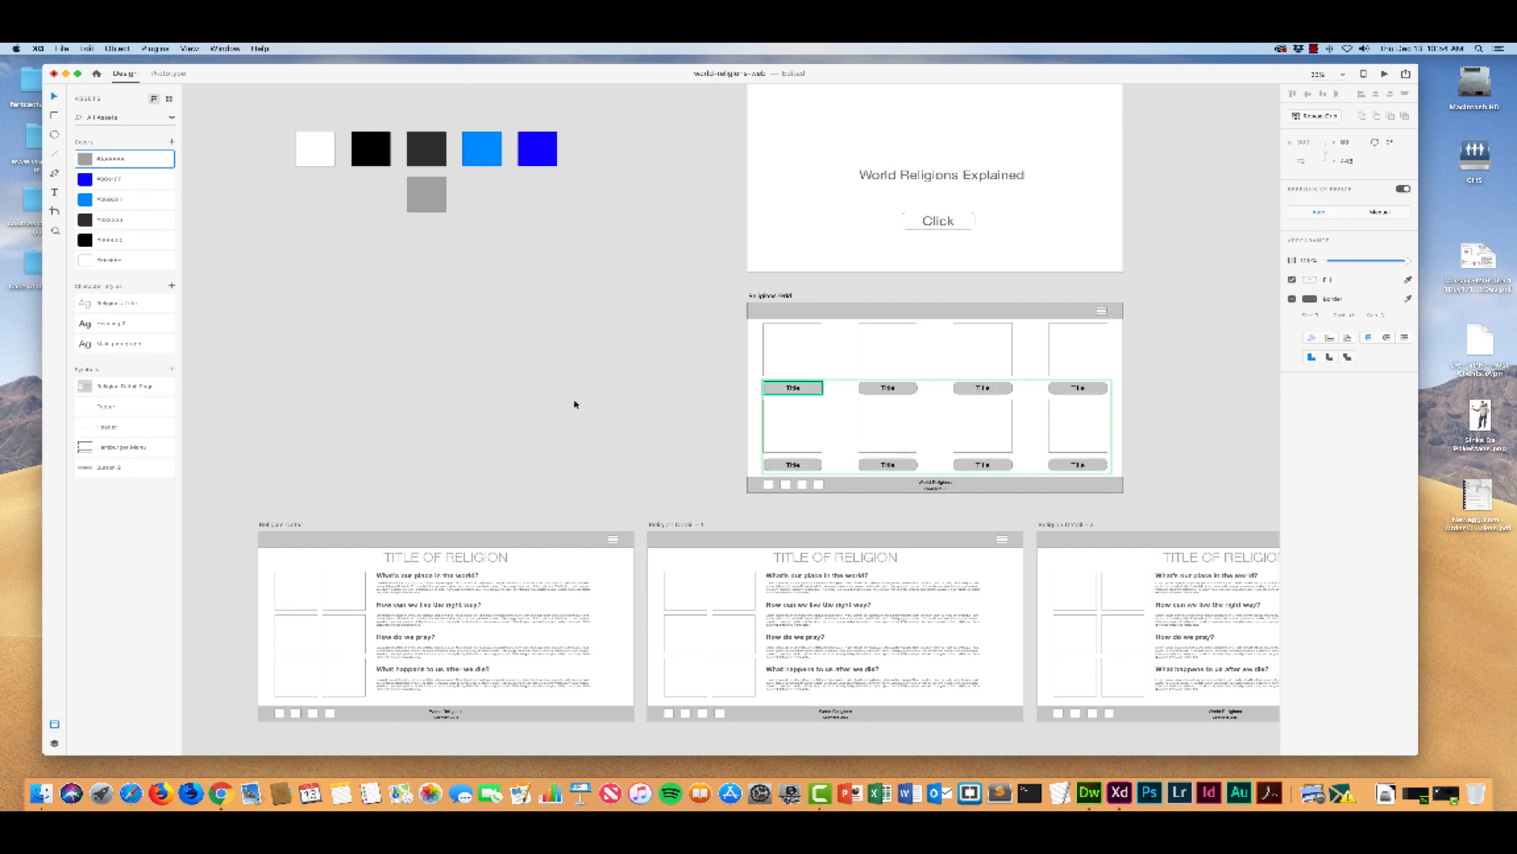
{"action": "left_click", "coordinate": [500, 353]}
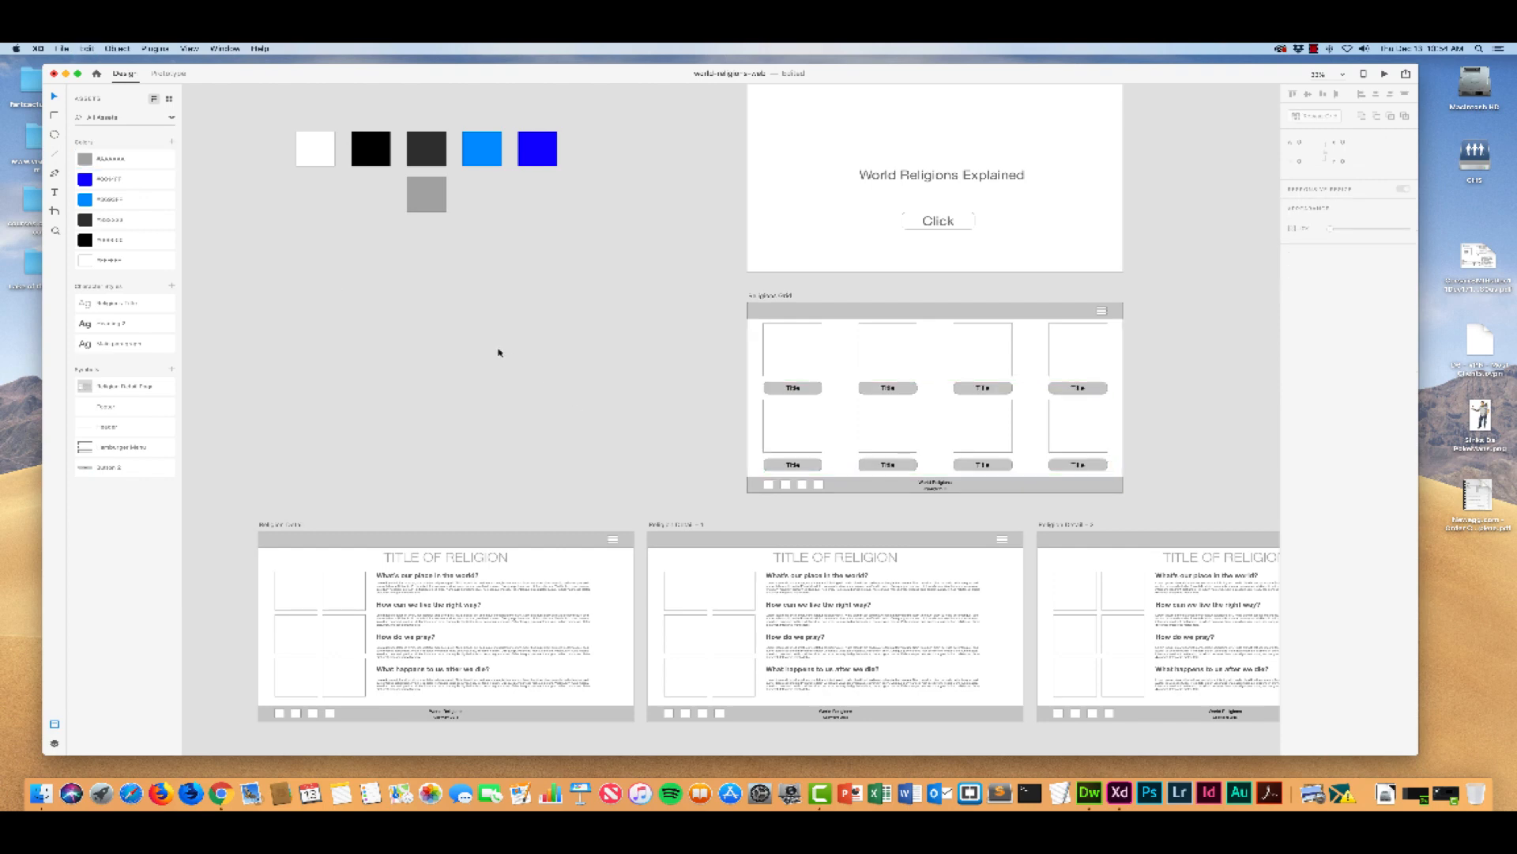
{"action": "scroll", "coordinate": [502, 349], "scroll_direction": "right", "scroll_amount": 3}
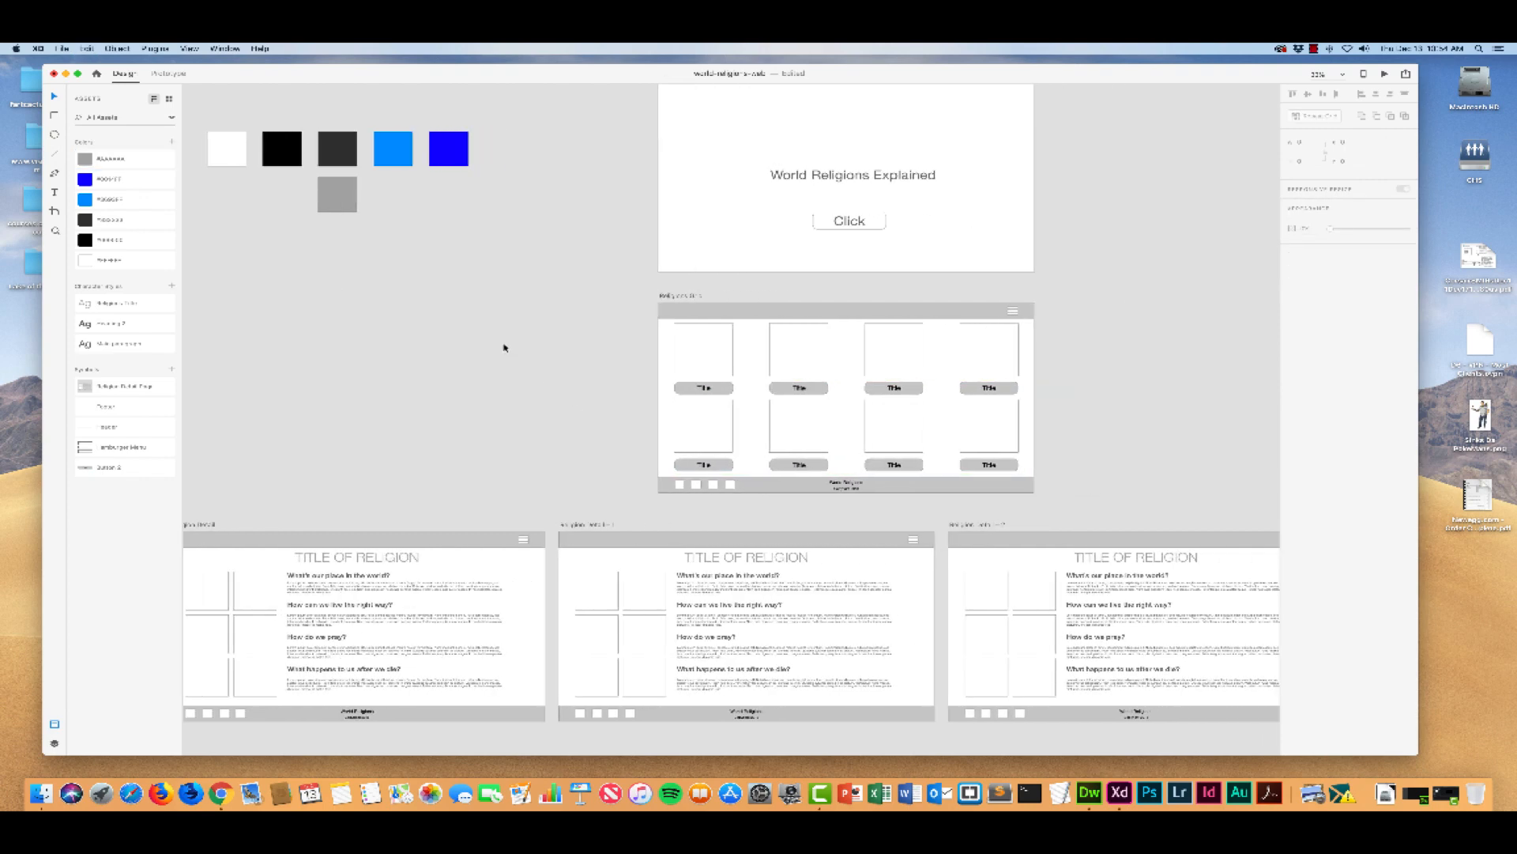
{"action": "key", "text": "super+minus"}
{"action": "key", "text": "super+minus"}
{"action": "key", "text": "super+minus"}
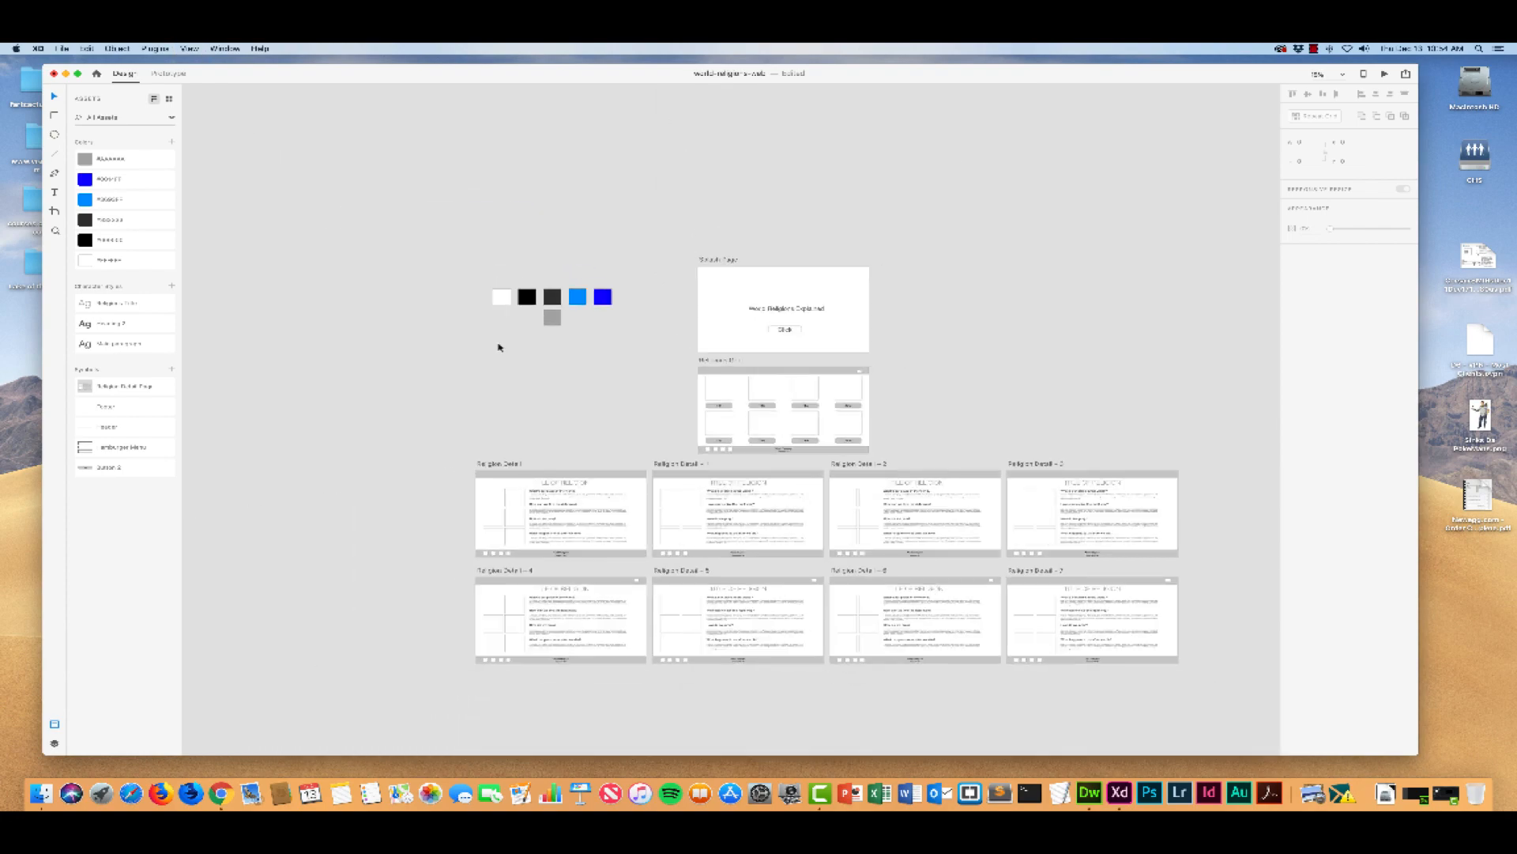
{"action": "left_click_drag", "start_coordinate": [377, 444], "coordinate": [332, 406]}
{"action": "left_click", "coordinate": [1315, 48]}
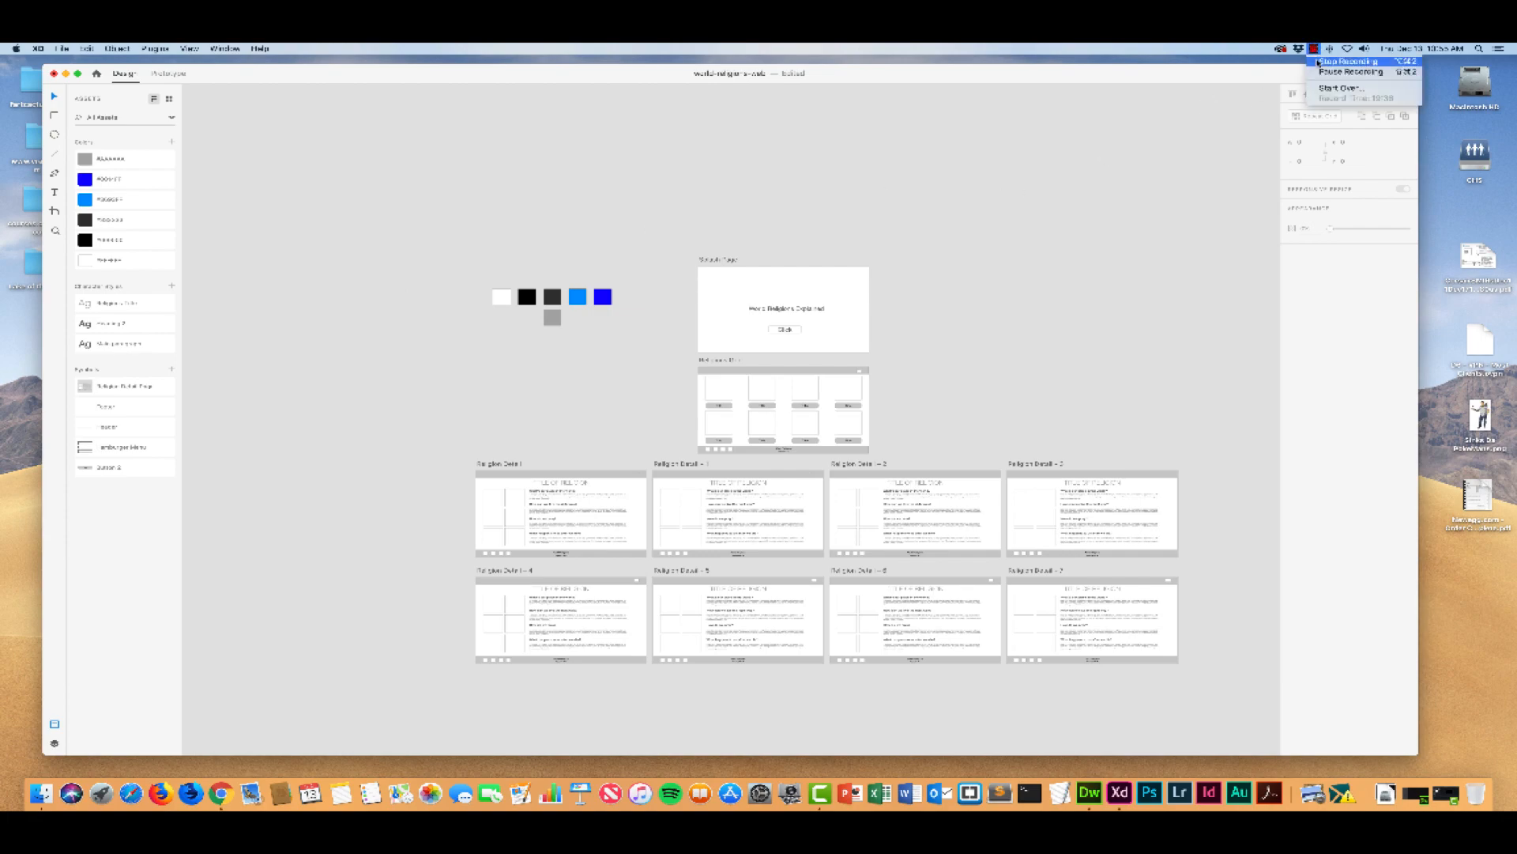
{"action": "left_click", "coordinate": [1344, 61]}
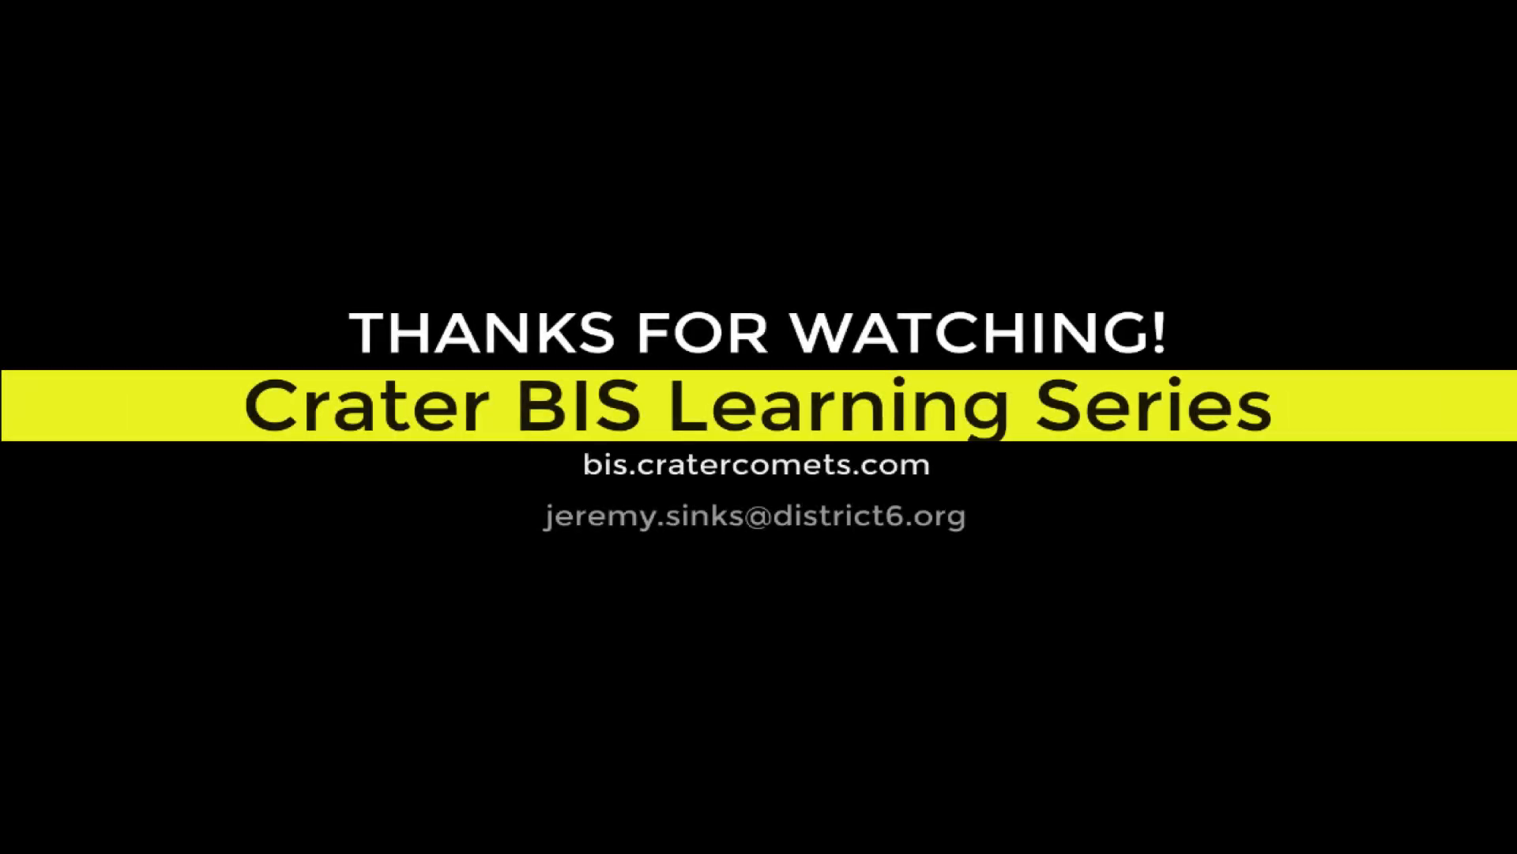